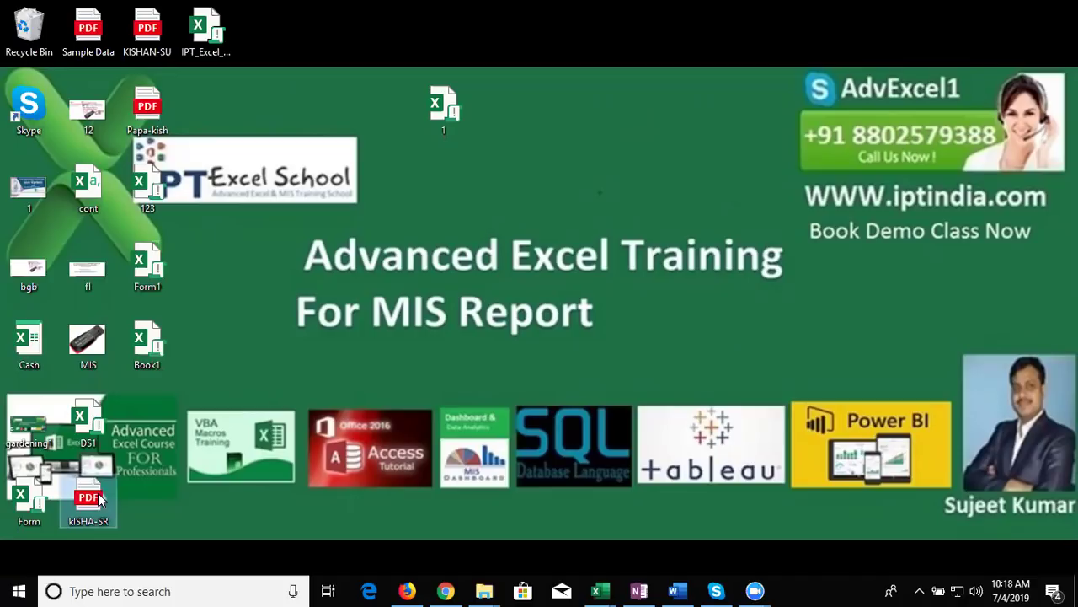
# - Move the kISHA-SR and Form desktop icons up beside Papa-kish and 123
pyautogui.press('super+1')
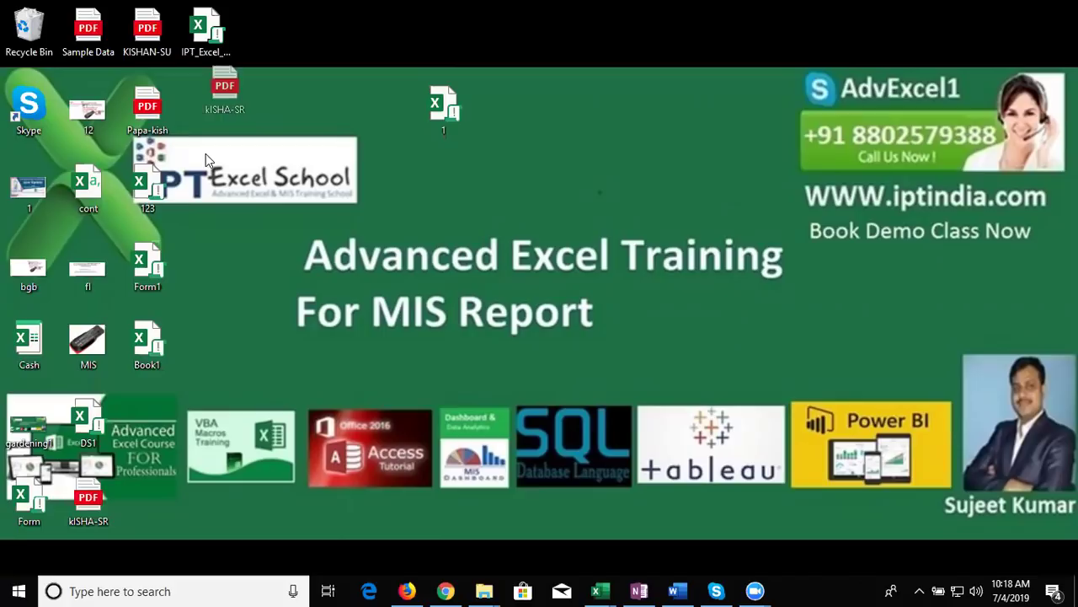
pyautogui.moveTo(224, 105); pyautogui.dragTo(206, 153)
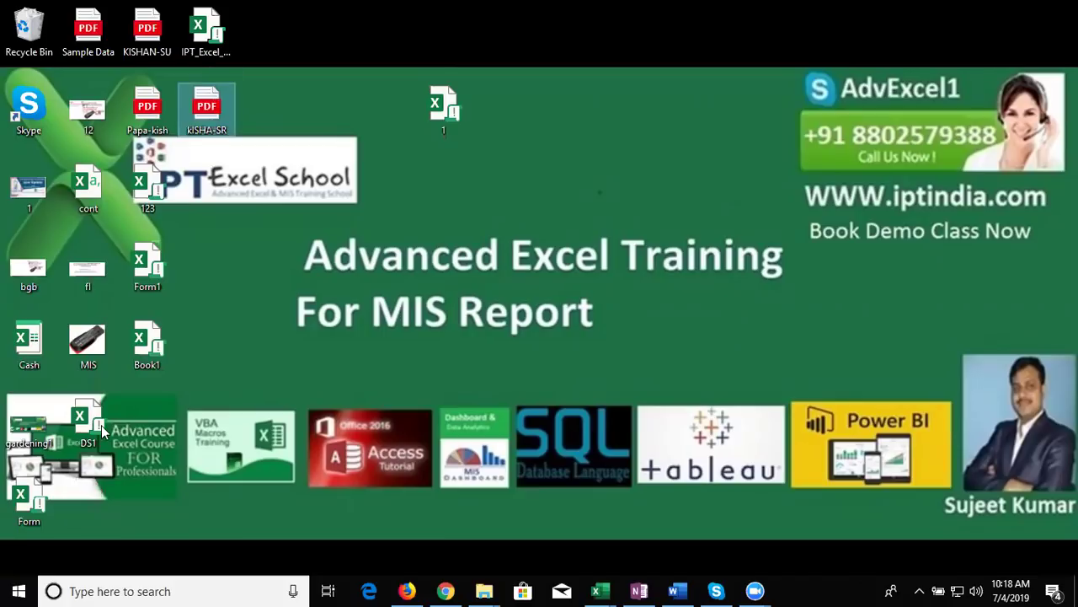
pyautogui.click(29, 501)
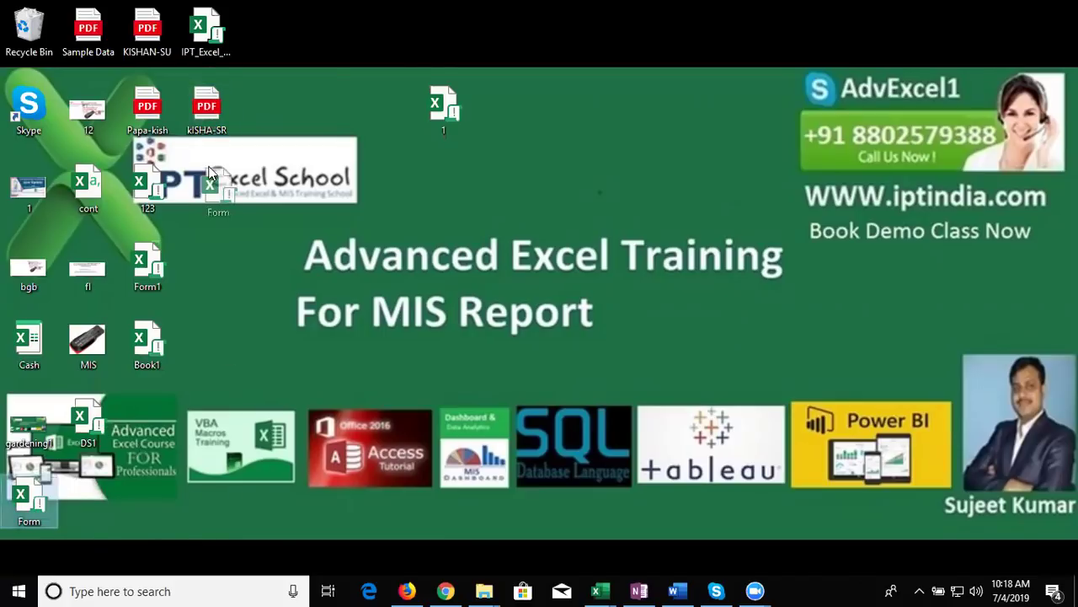
pyautogui.moveTo(219, 181); pyautogui.dragTo(217, 183)
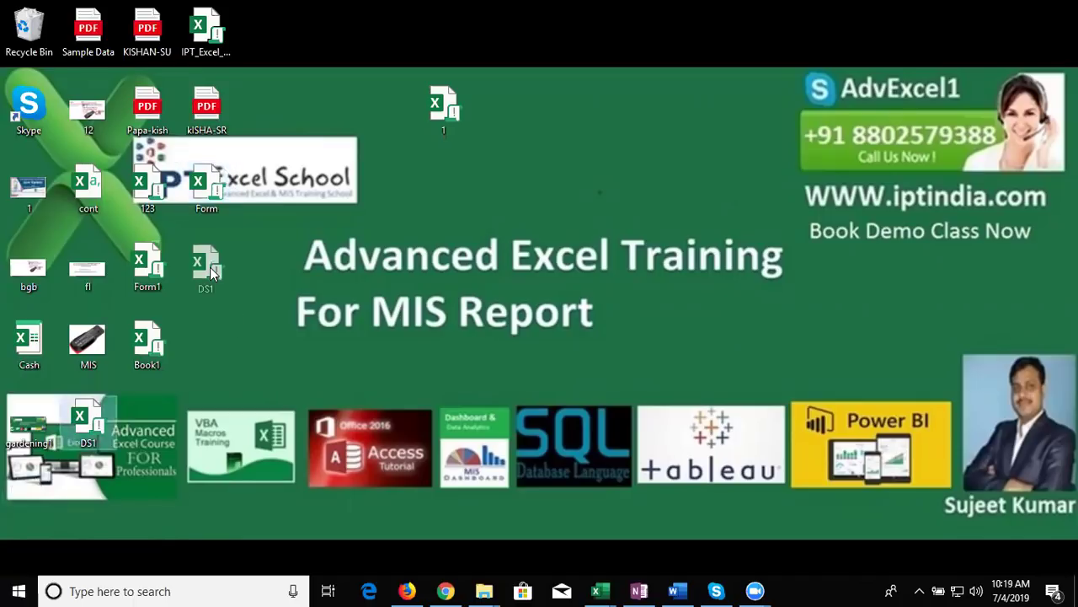
# - Close the YEAR-2014-ME workbook and the folder-creation workbook without saving
pyautogui.click(597, 590)
pyautogui.moveTo(597, 591)
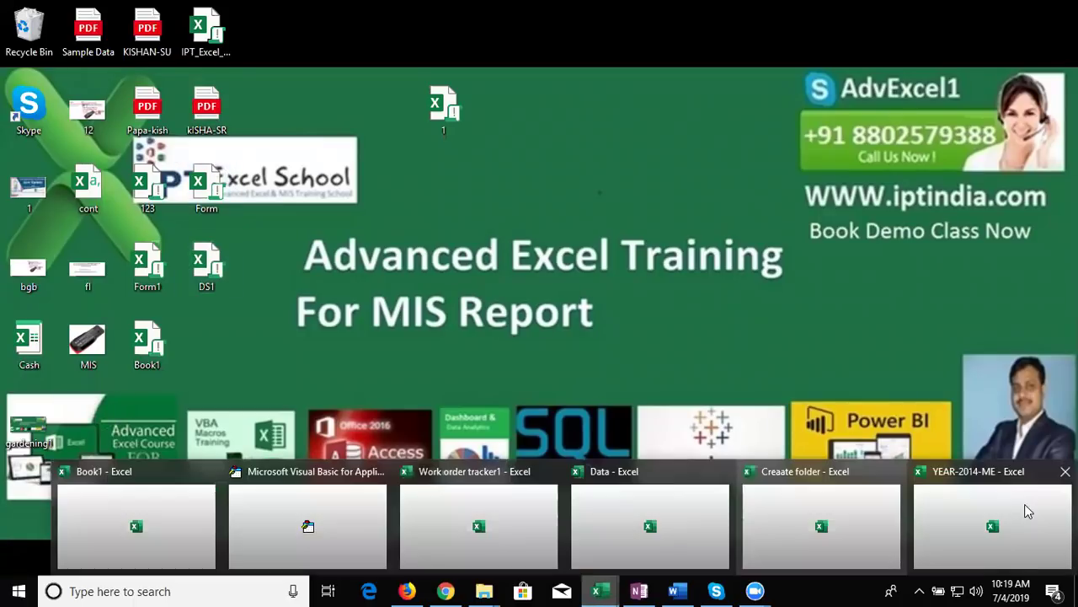
pyautogui.click(1024, 504)
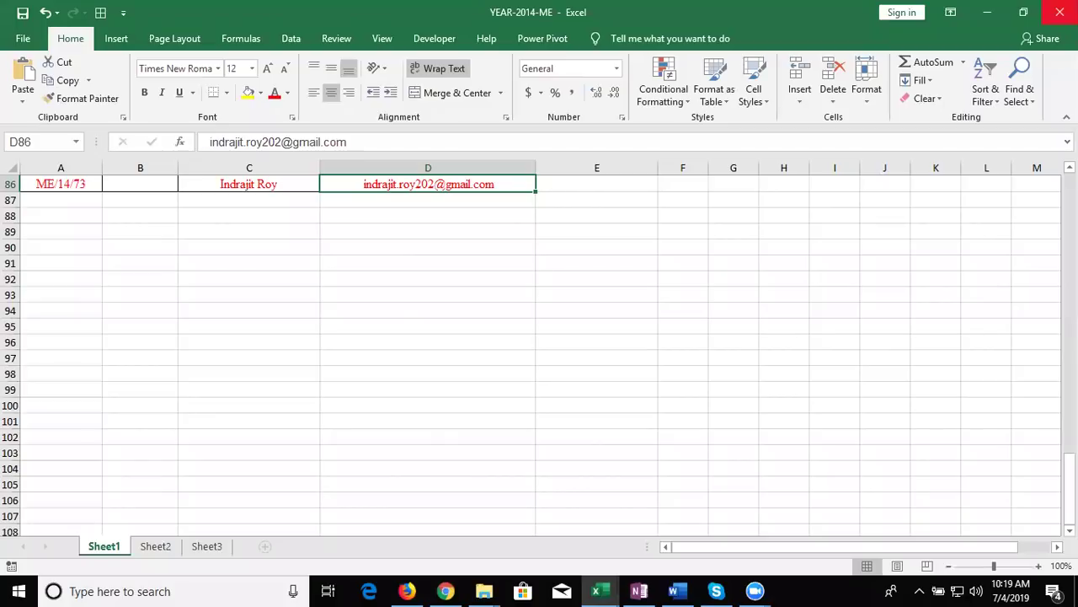
pyautogui.click(988, 11)
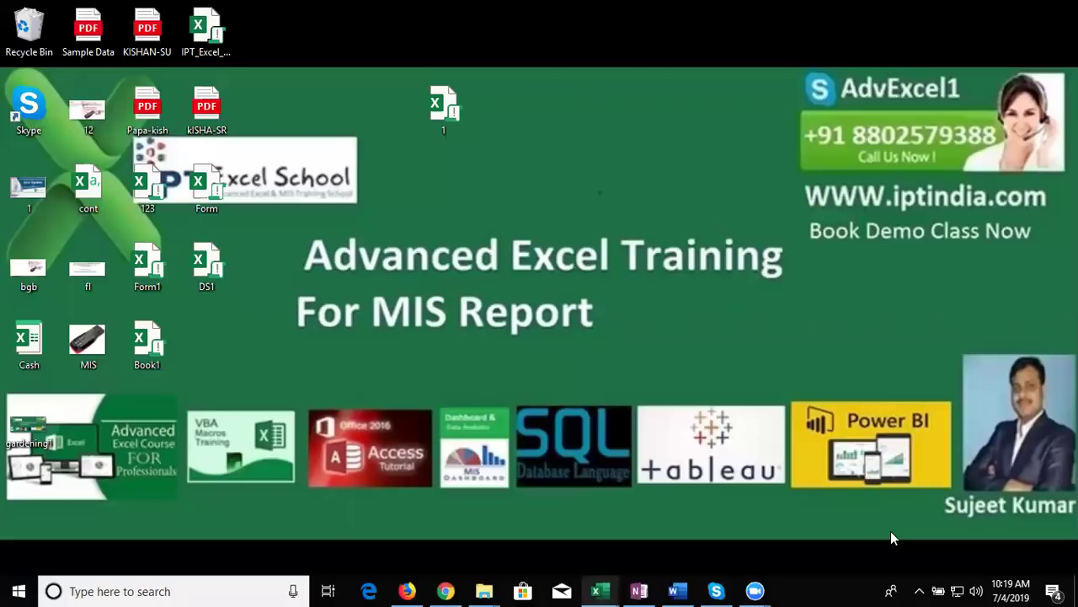
pyautogui.click(615, 590)
pyautogui.click(891, 530)
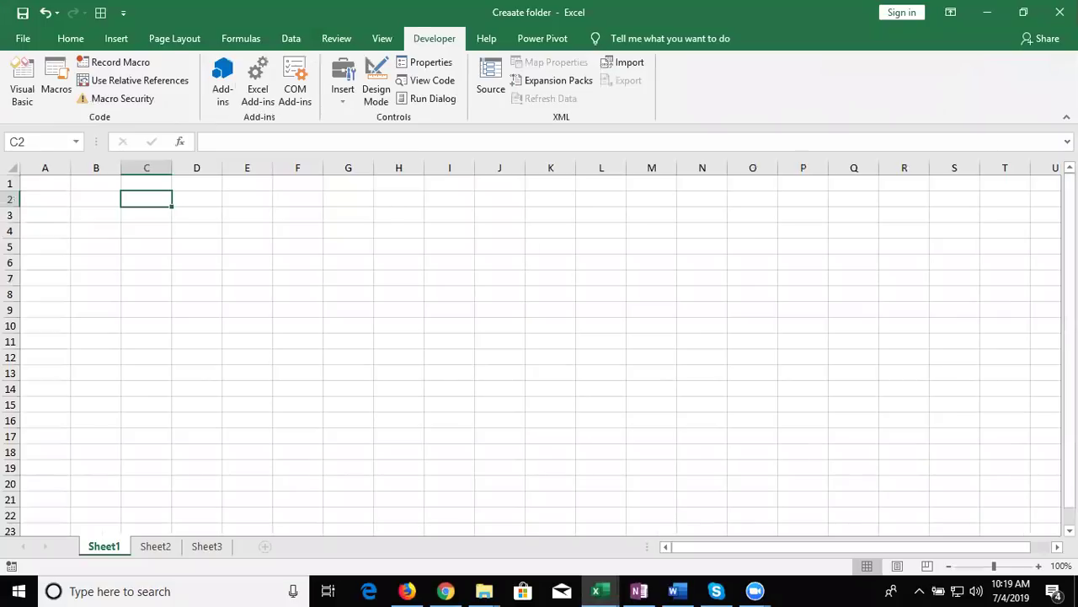
pyautogui.click(1060, 12)
pyautogui.click(558, 332)
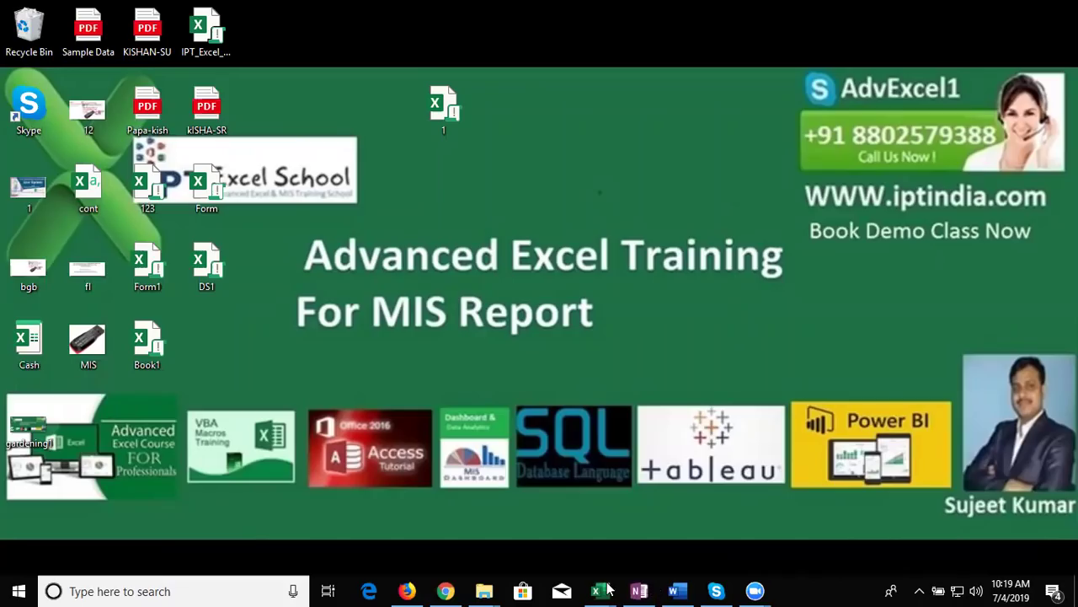
# - Close the Data and Work order tracker1 workbooks, discarding unsaved changes
pyautogui.click(606, 589)
pyautogui.moveTo(598, 590)
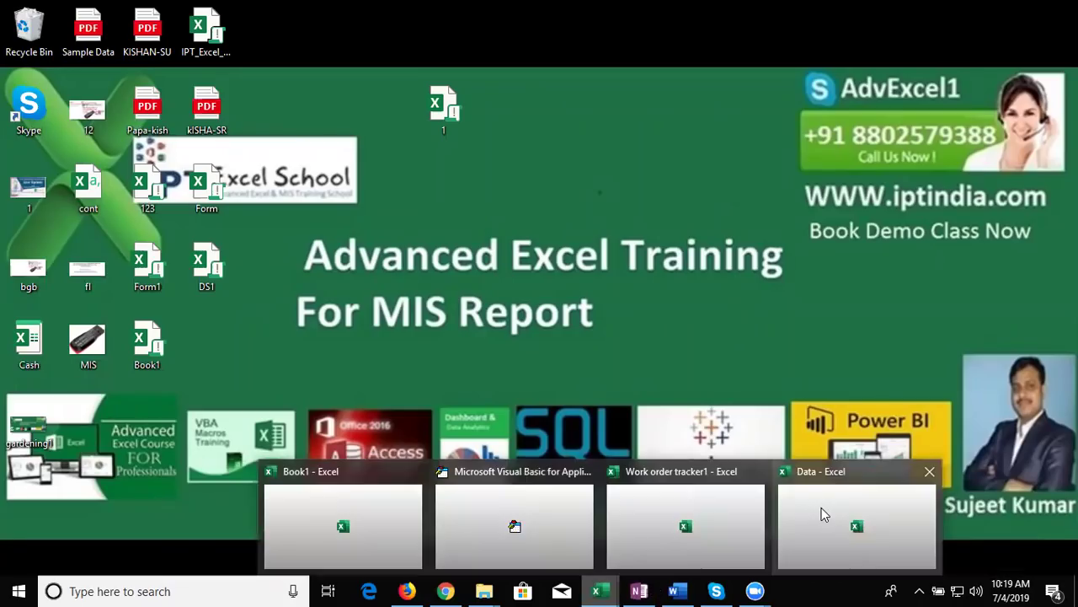
pyautogui.click(822, 508)
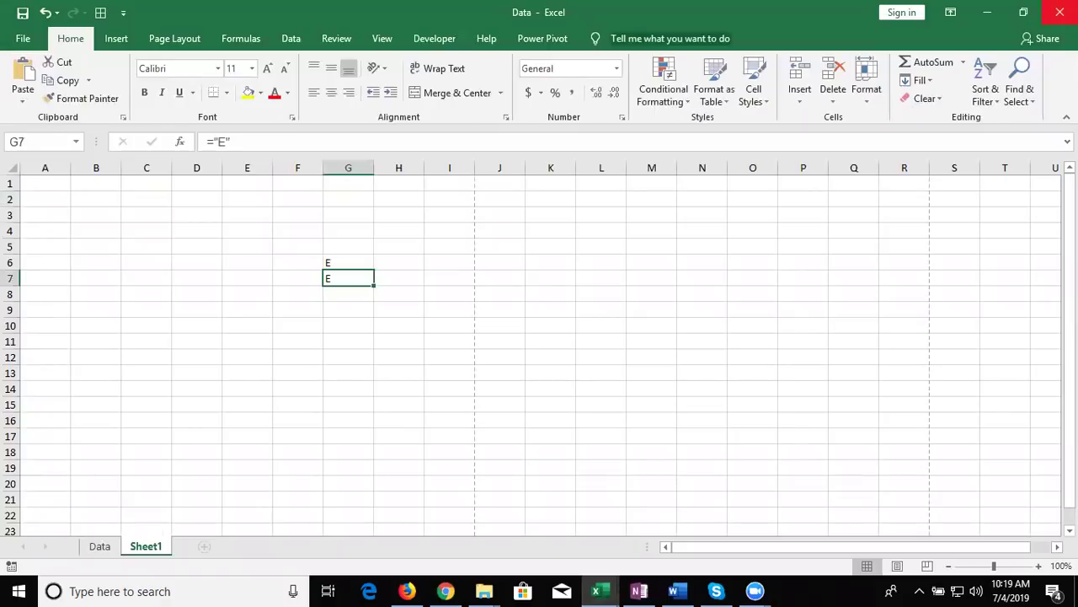
pyautogui.click(1060, 12)
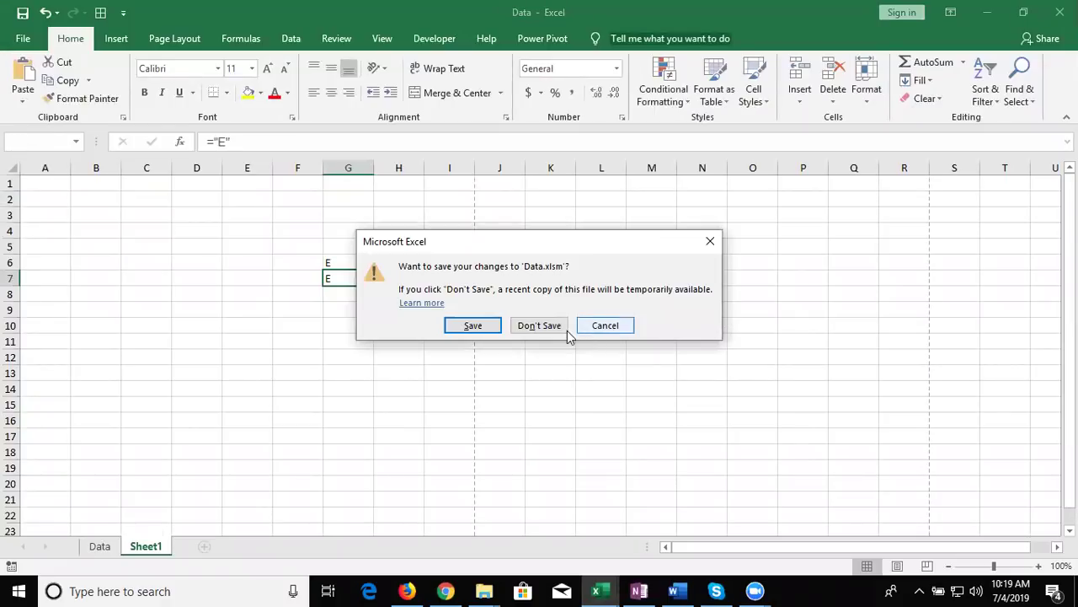
pyautogui.click(618, 590)
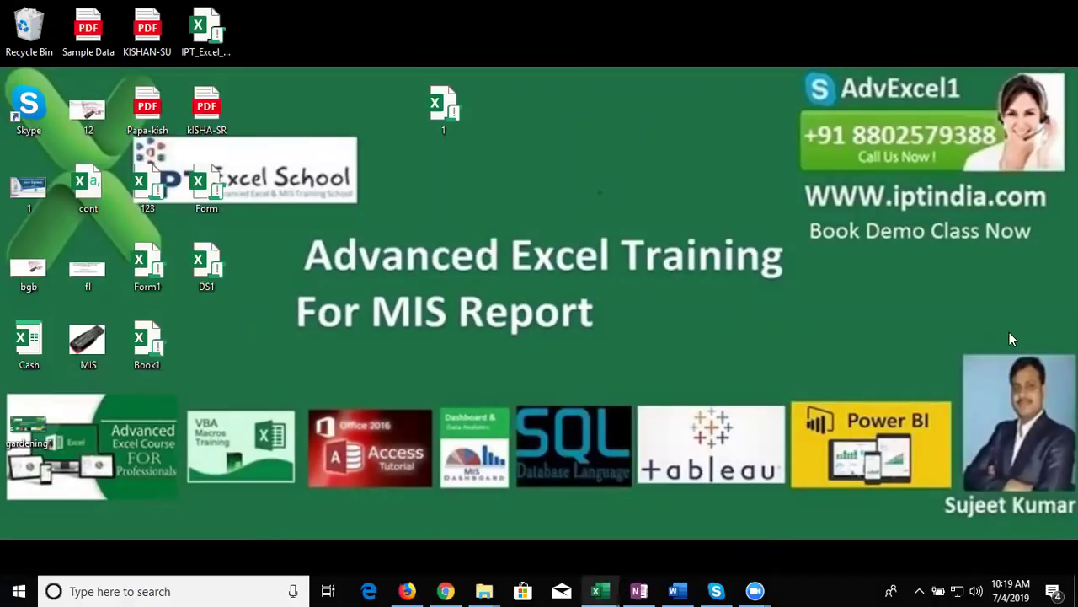
pyautogui.moveTo(597, 590)
pyautogui.click(857, 515)
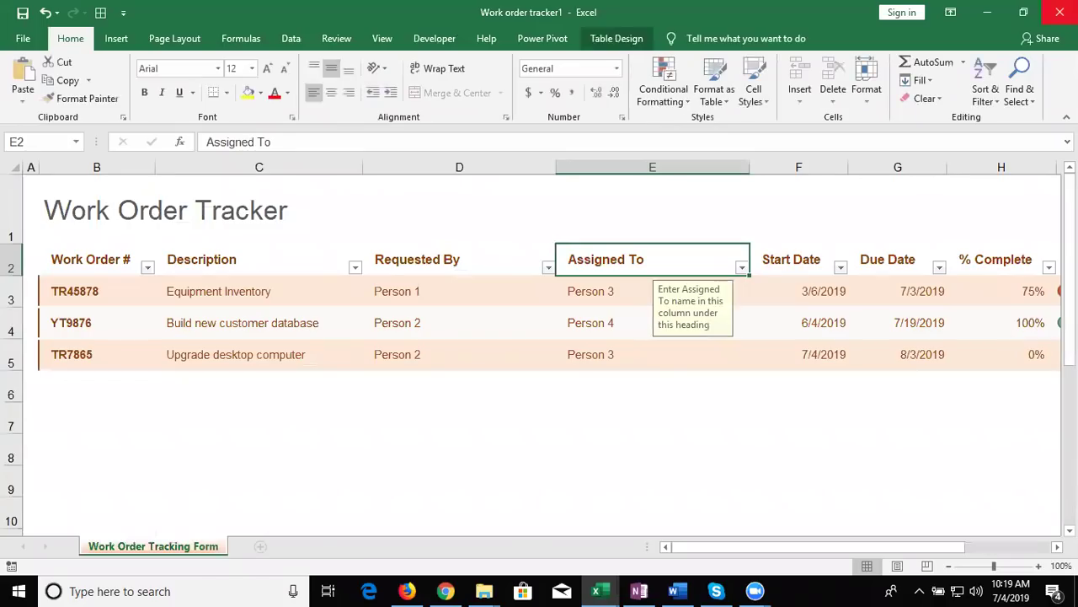
pyautogui.click(1060, 11)
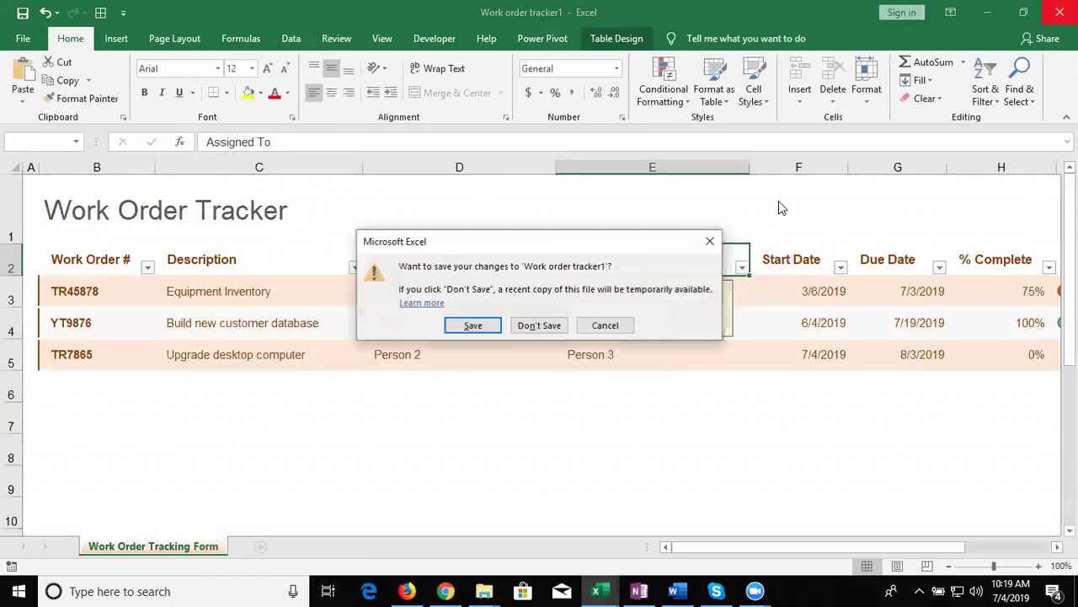
pyautogui.click(555, 331)
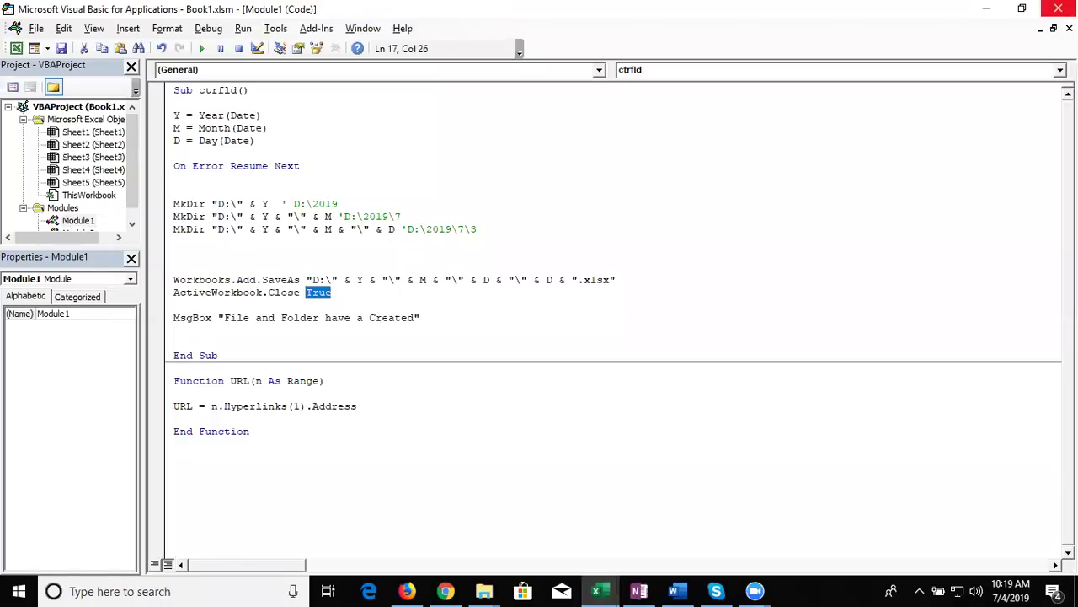
# - Return to Book1 and add a new blank worksheet, Sheet6
pyautogui.click(987, 8)
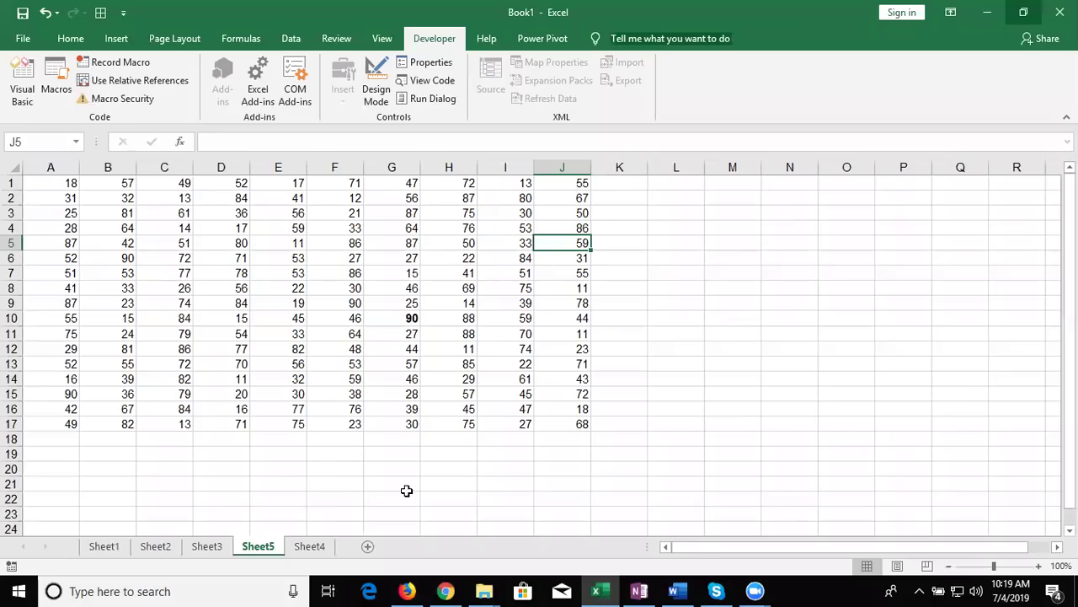
pyautogui.click(326, 549)
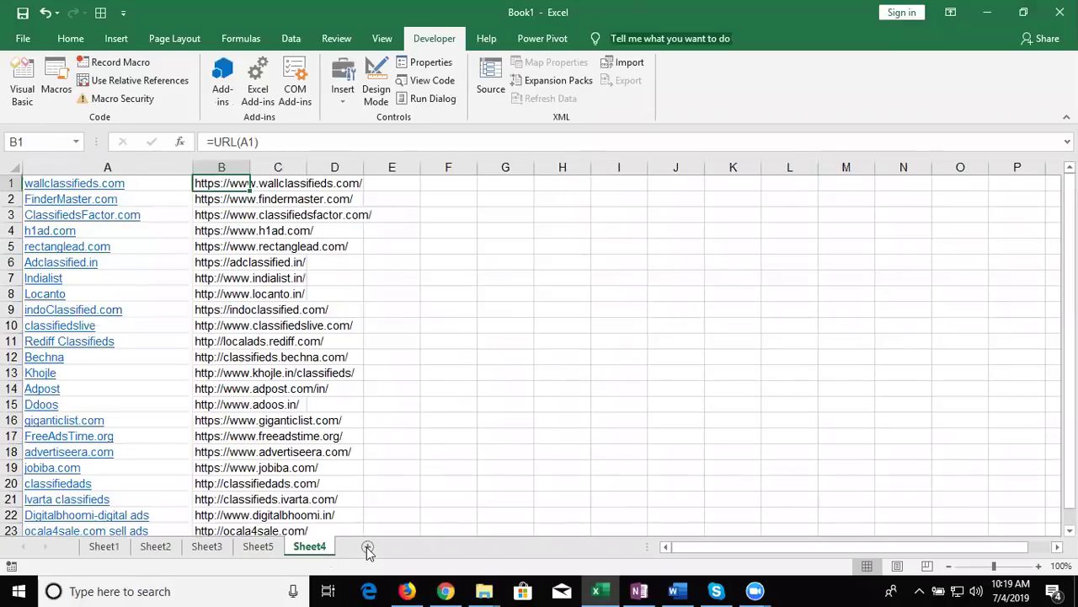
pyautogui.click(369, 547)
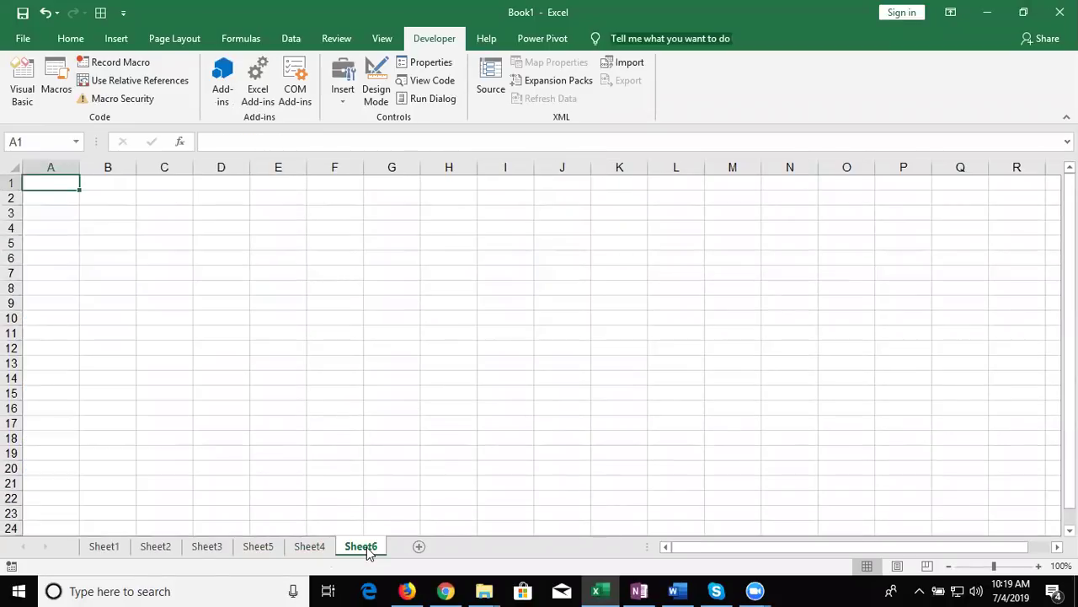
# - Move to cell C2 and type 'Data Storage'
pyautogui.press('Down')
pyautogui.press('Down')
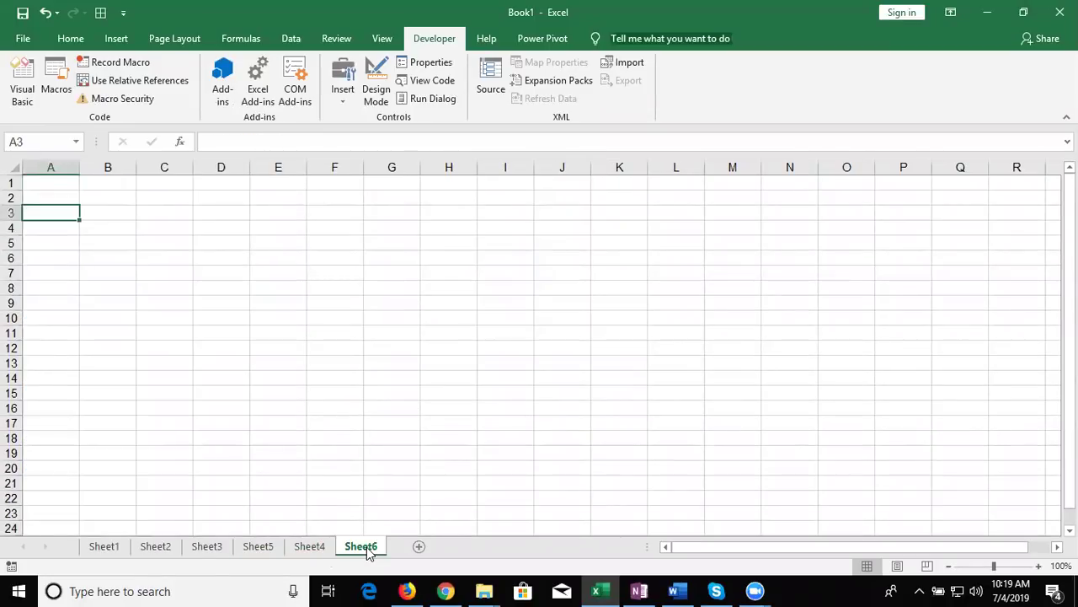
pyautogui.press('Up')
pyautogui.press('Right')
pyautogui.press('Right')
pyautogui.write('D')
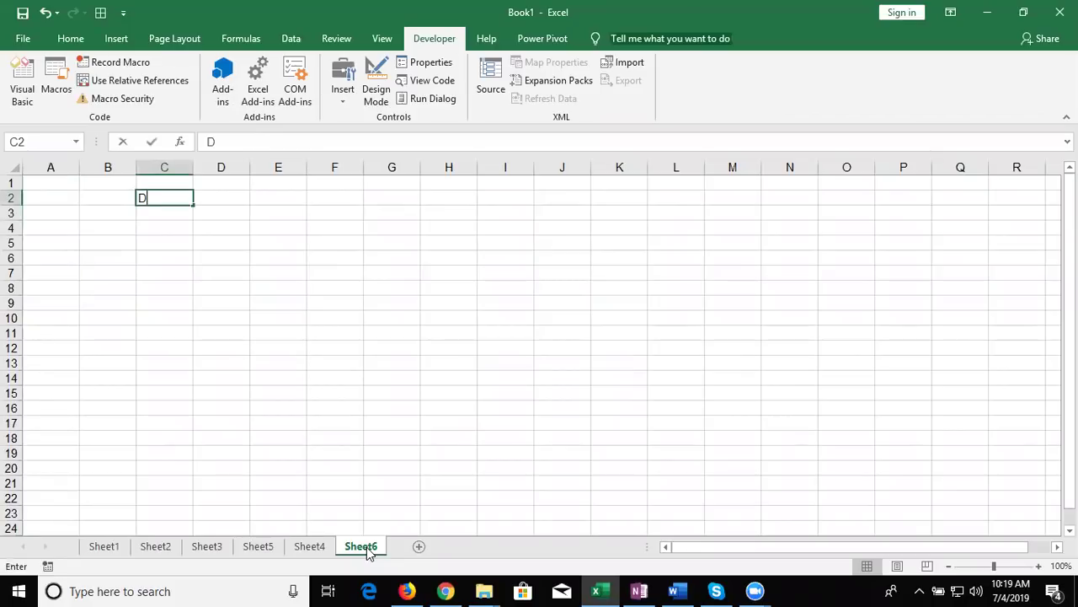
pyautogui.write('ata St')
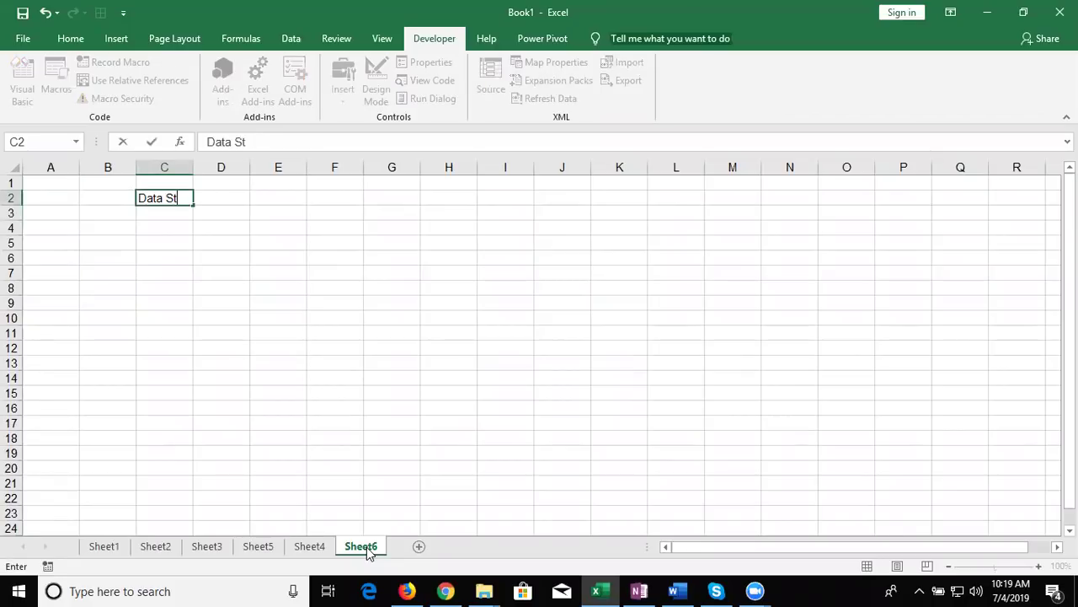
pyautogui.write('or')
pyautogui.write('age')
# - Commit 'Data Storage' as the heading in C2
pyautogui.press('Return')
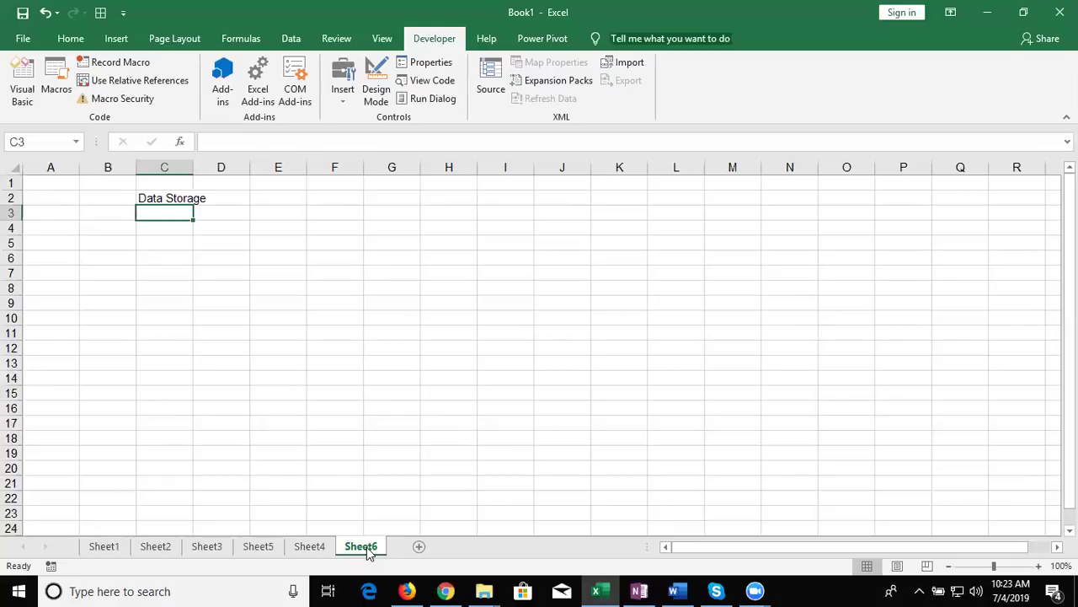
# - Enter 'Calculation' in C3, then move to F3
pyautogui.press('F2')
pyautogui.write('Ca')
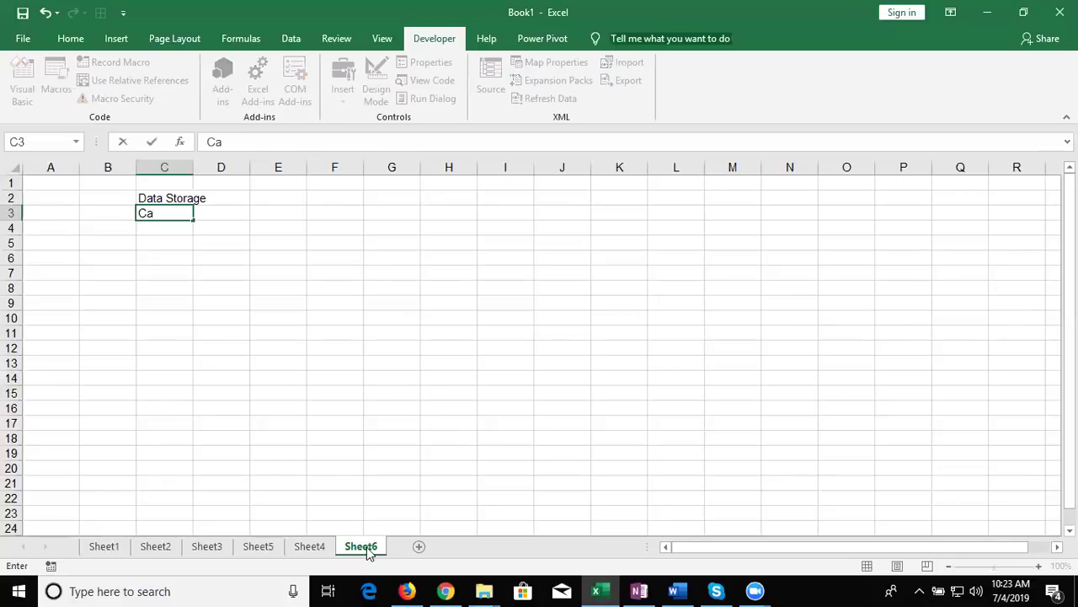
pyautogui.write('lculation')
pyautogui.press('Return')
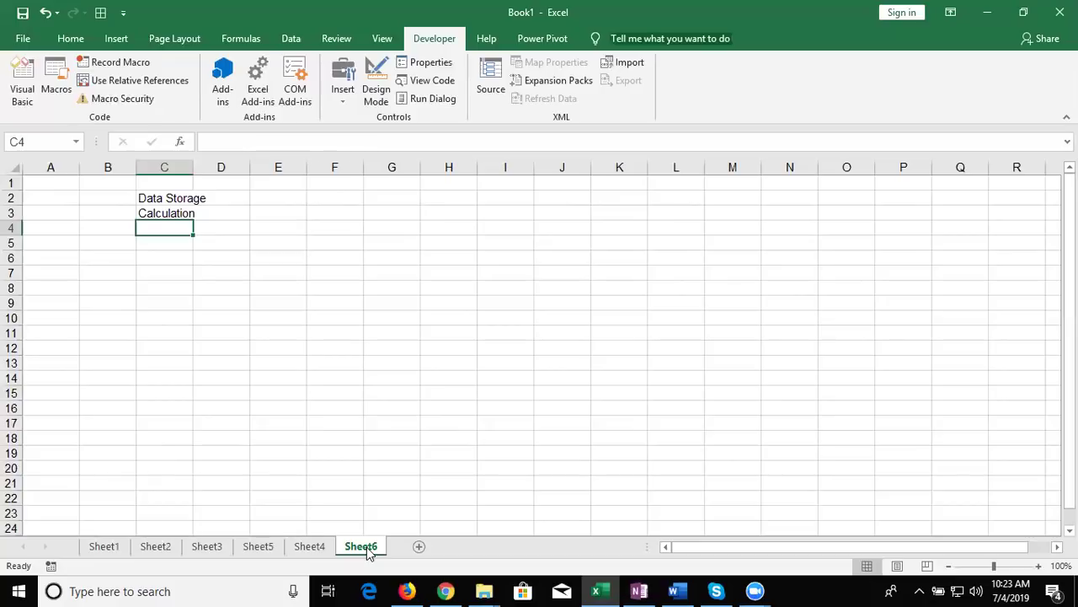
pyautogui.press('Up')
pyautogui.press('Right')
pyautogui.press('Right')
pyautogui.press('Right')
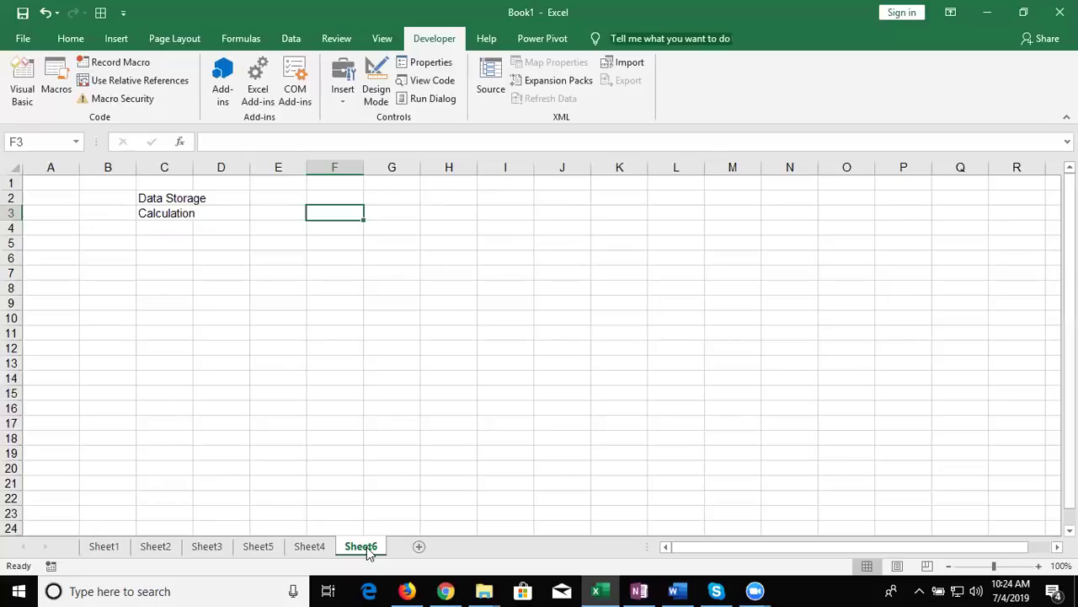
# - Enter the header Jun in F3 with 19 beneath it in F4
pyautogui.write('Jun')
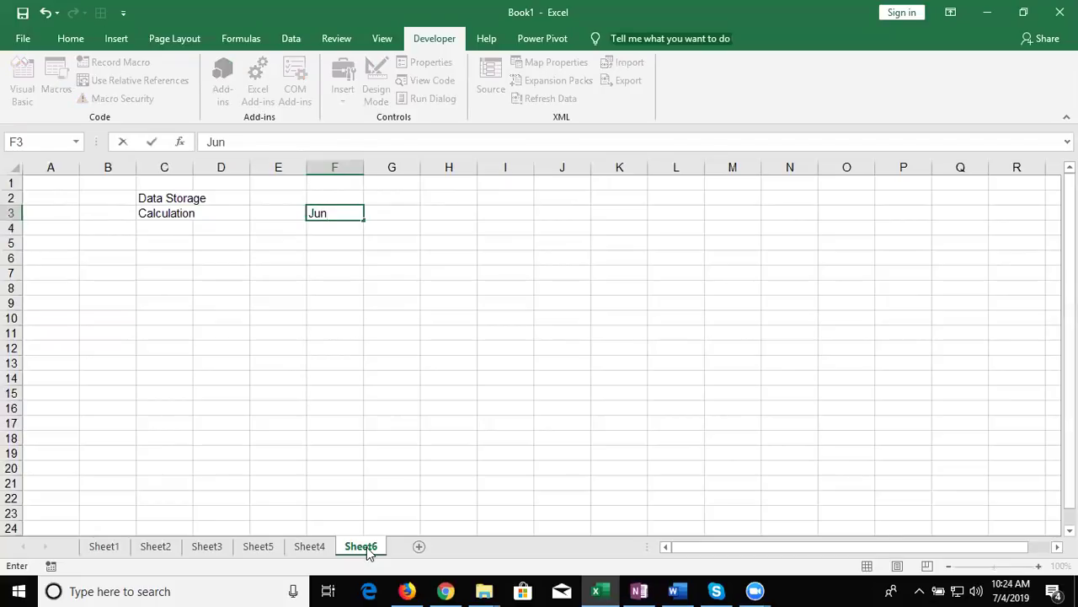
pyautogui.press('Return')
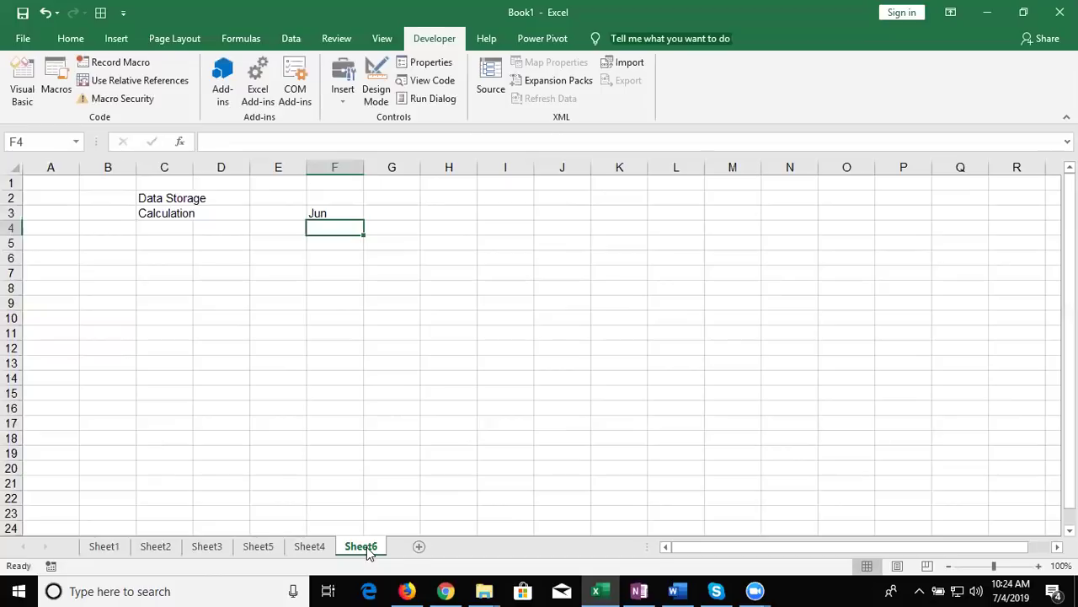
pyautogui.write('19')
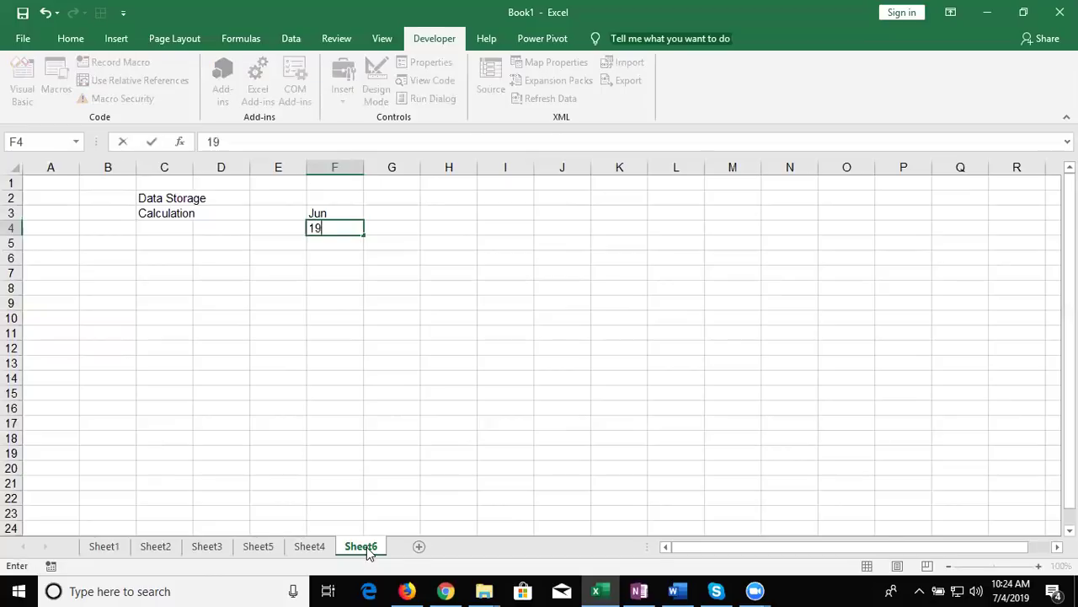
pyautogui.press('Tab')
# - Enter July in G3 with 21 in G4, then move to H4
pyautogui.press('Up')
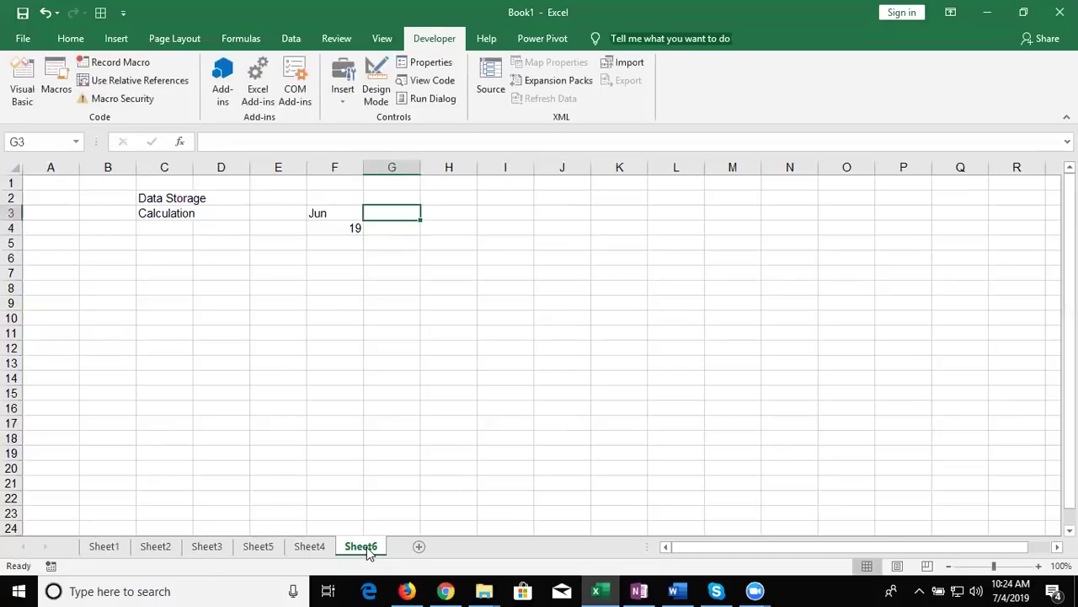
pyautogui.write('July')
pyautogui.press('Return')
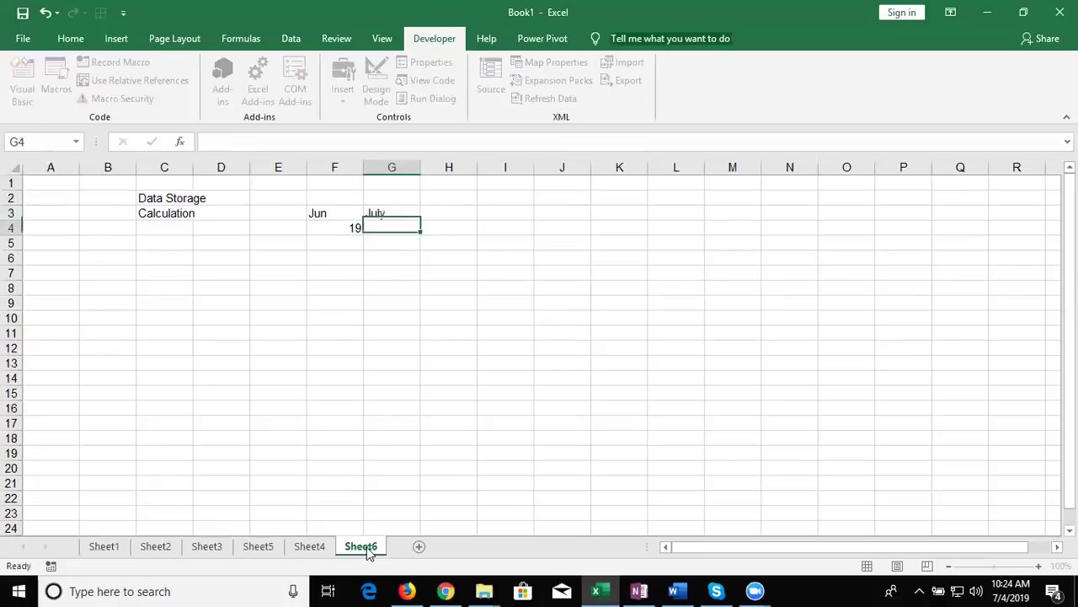
pyautogui.write('21')
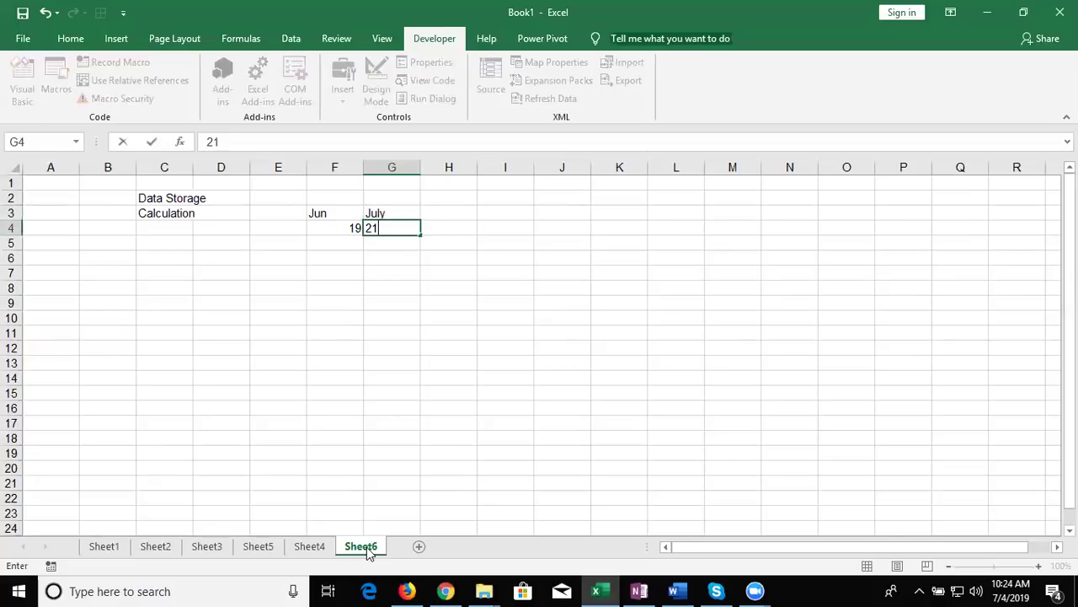
pyautogui.press('Return')
pyautogui.press('Up')
pyautogui.press('Right')
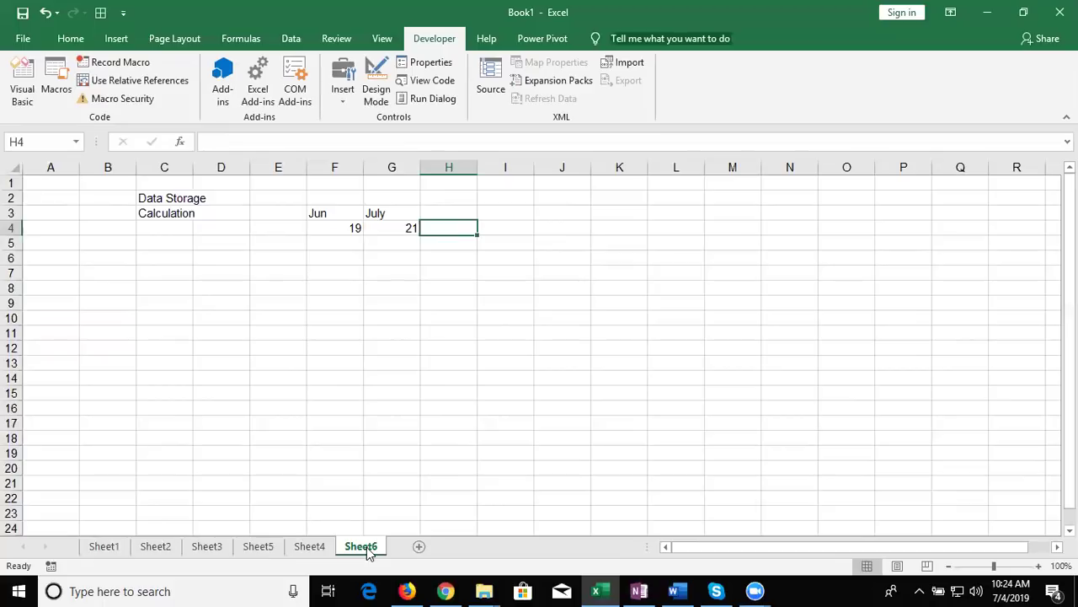
# - Enter the growth formula =(G4-F4)/F4 in H4
pyautogui.write('=')
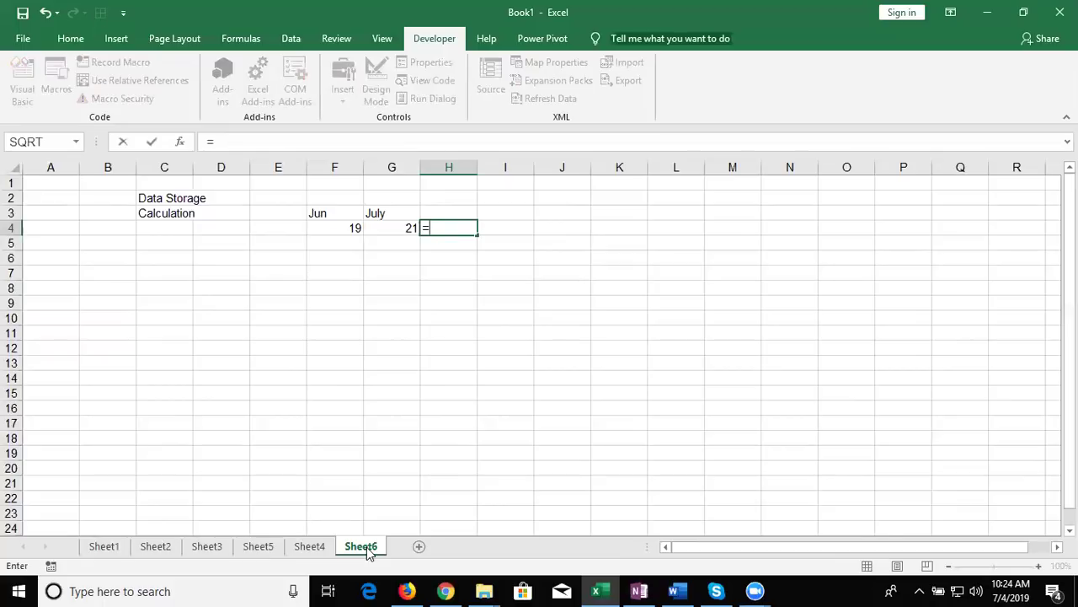
pyautogui.press('Left')
pyautogui.write('-')
pyautogui.press('Left')
pyautogui.press('Left')
pyautogui.write('/')
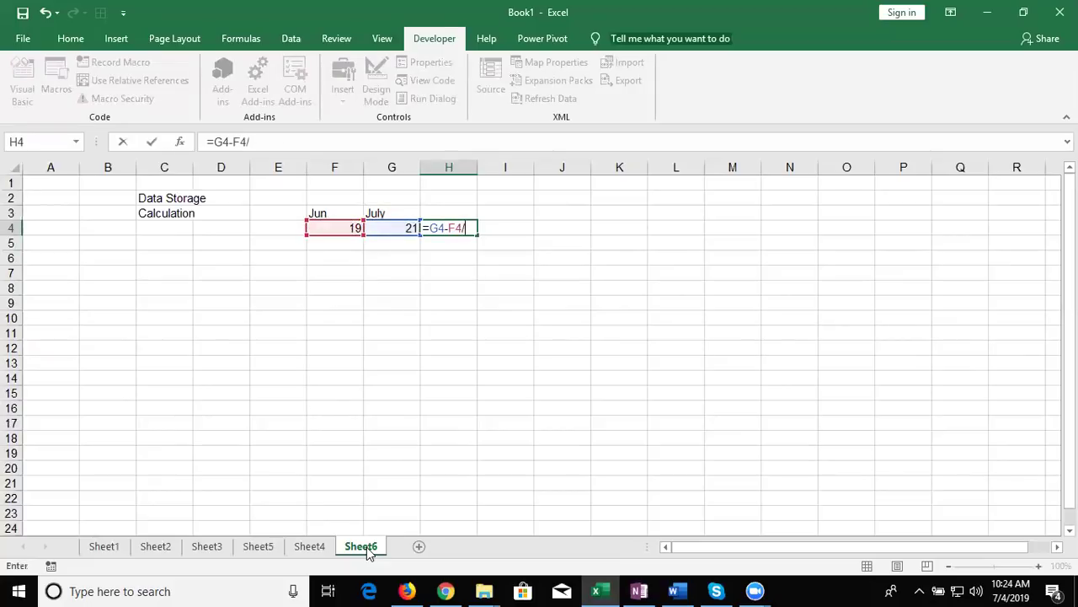
pyautogui.press('Left')
pyautogui.press('Left')
pyautogui.press('Left')
pyautogui.press('Right')
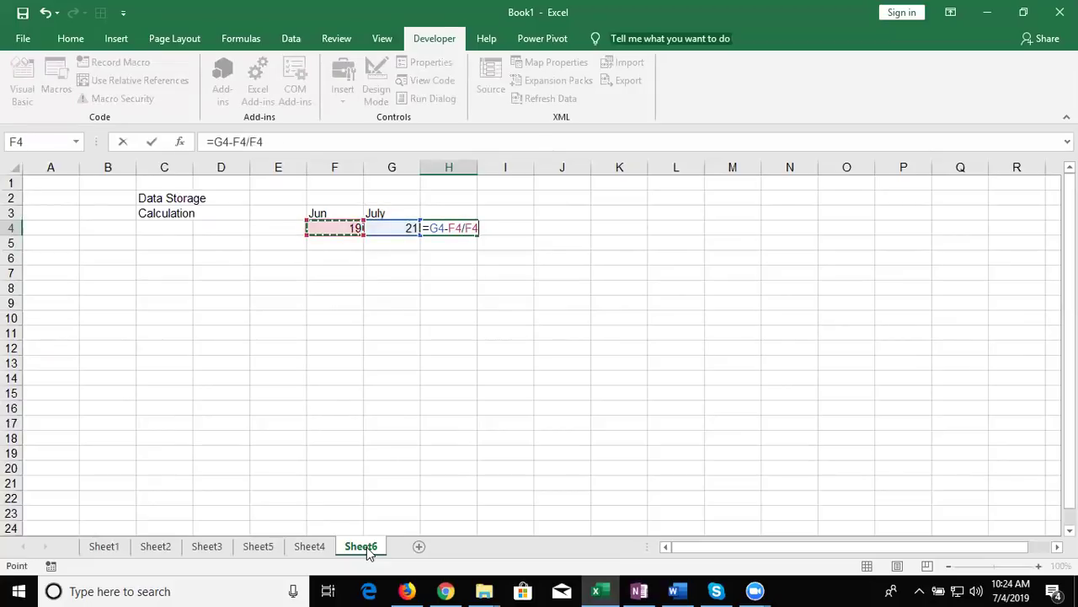
pyautogui.click(428, 226)
pyautogui.write('(')
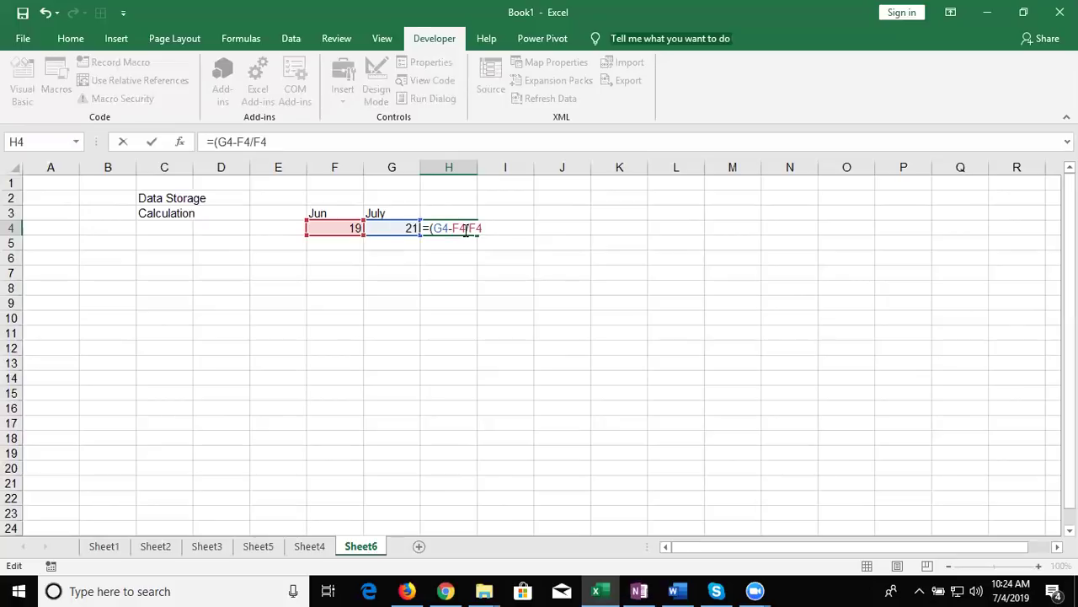
pyautogui.write(')')
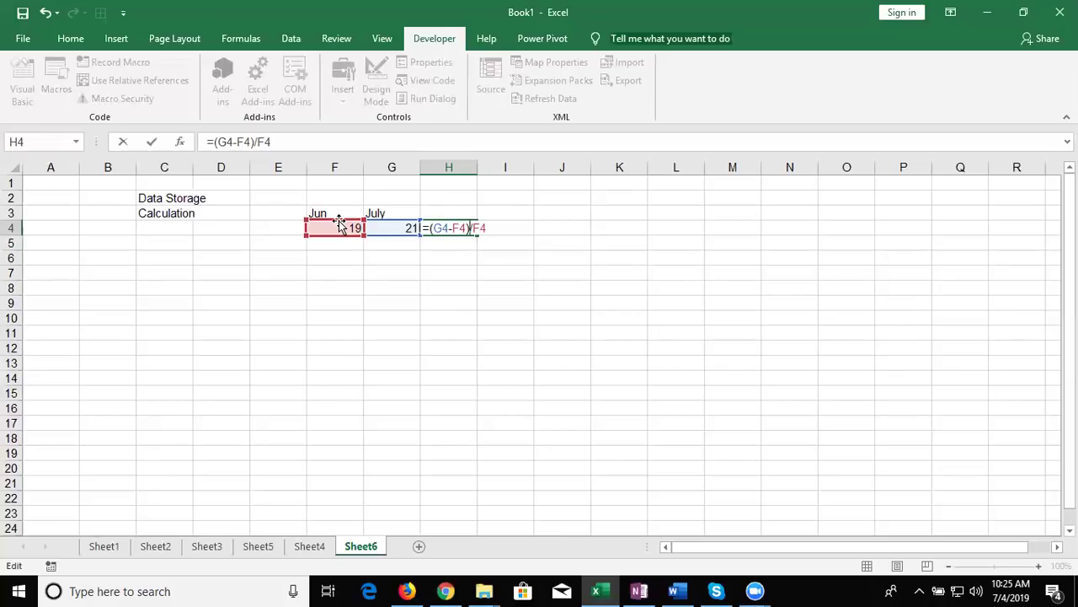
pyautogui.press('Return')
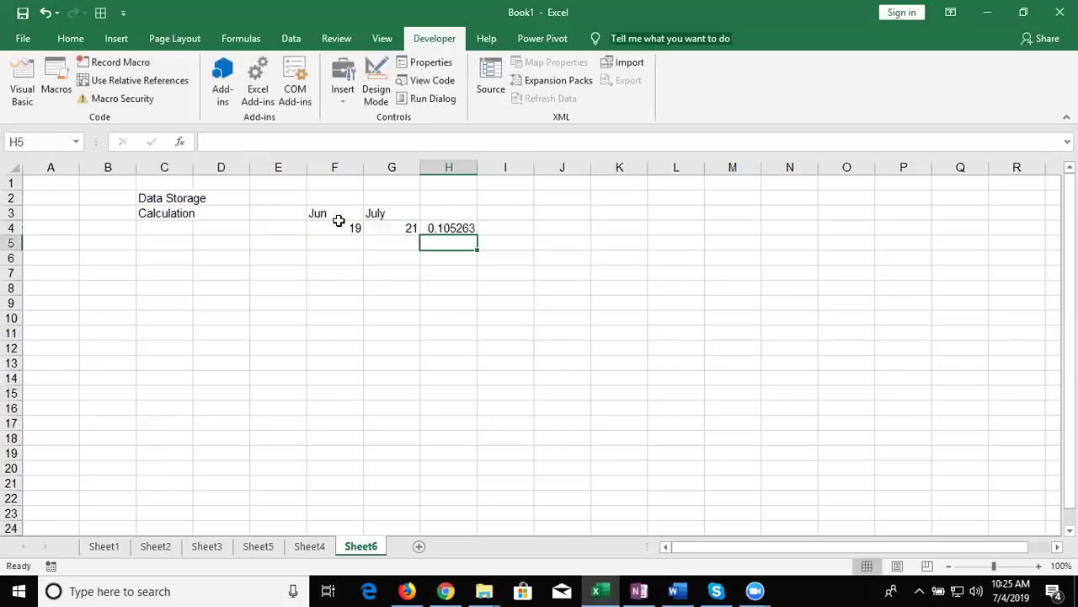
# - Format H4 with Percent Style so it shows 11%
pyautogui.press('Up')
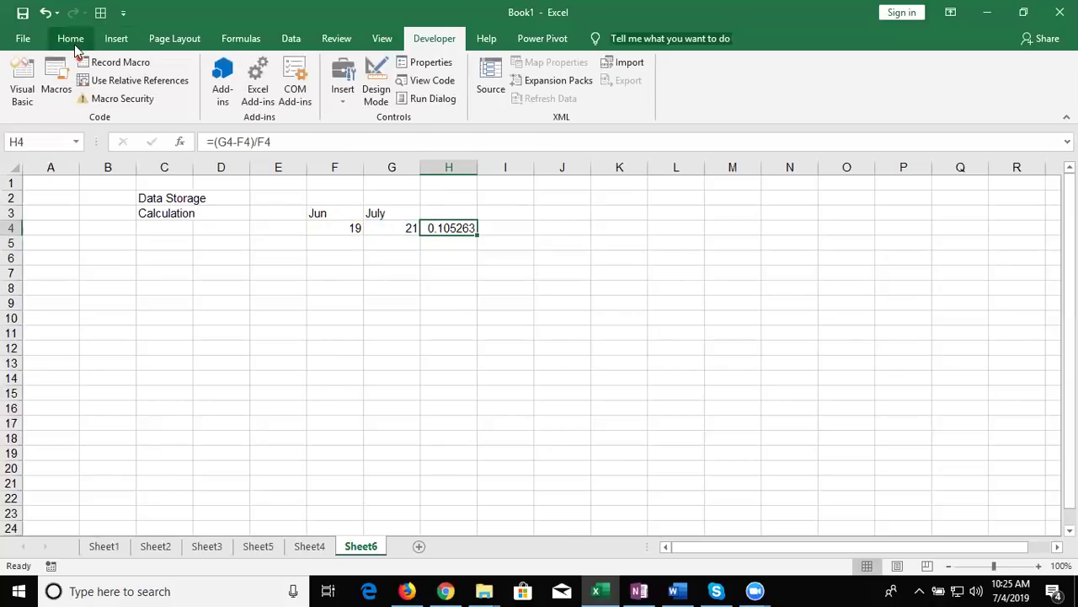
pyautogui.click(73, 40)
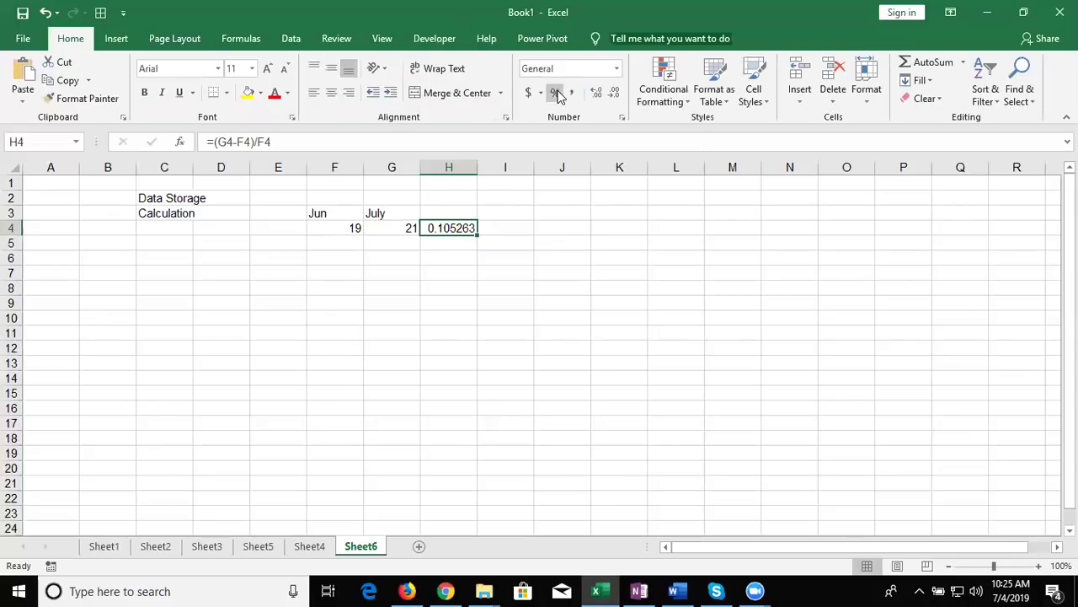
pyautogui.click(555, 93)
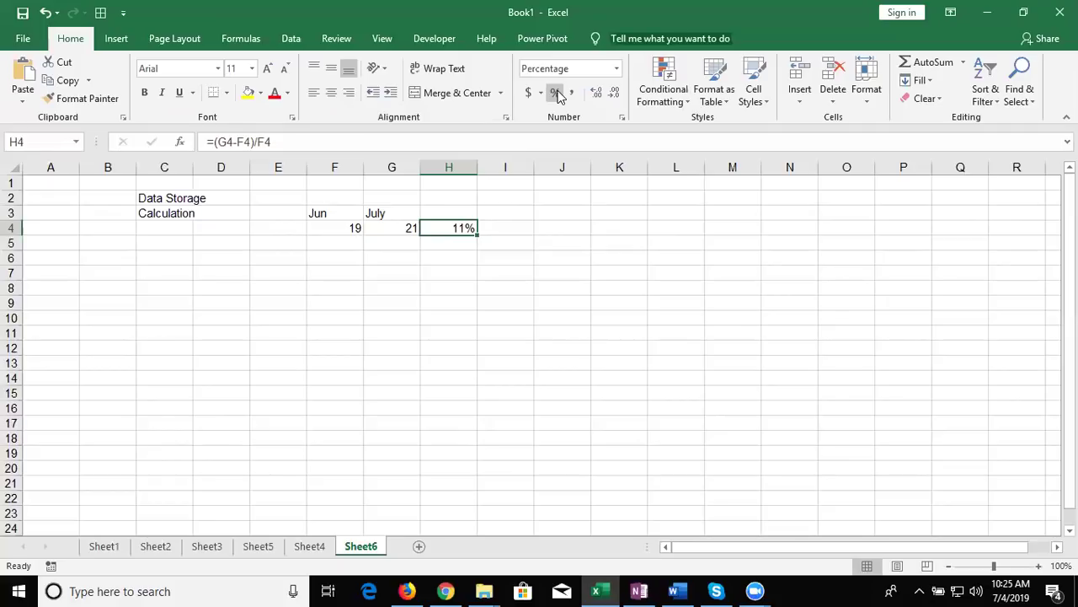
pyautogui.press('Left')
pyautogui.press('Left')
pyautogui.press('Left')
pyautogui.press('Left')
pyautogui.press('Left')
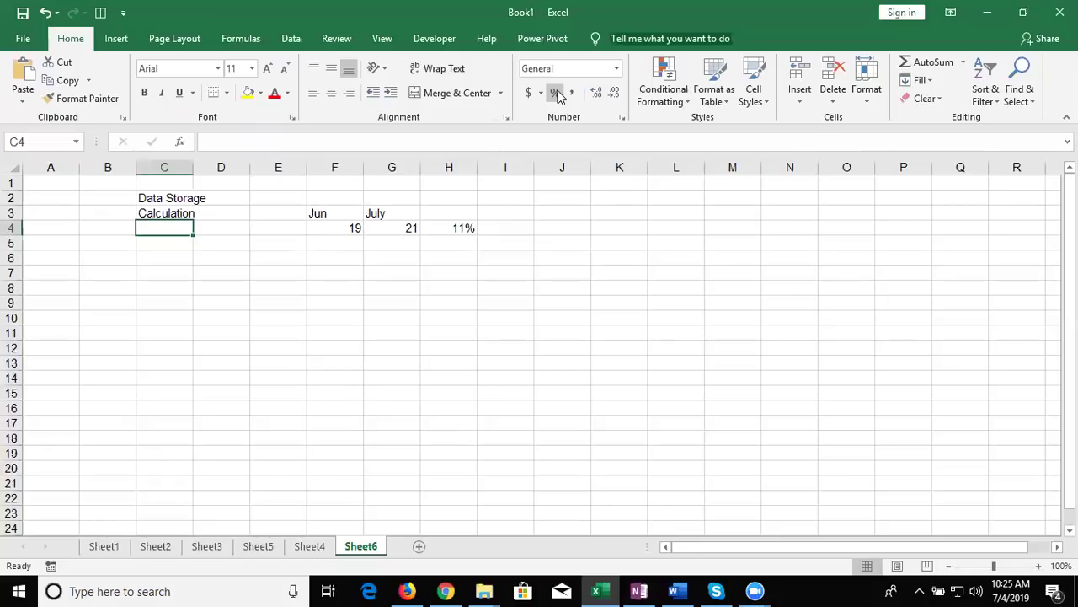
# - Type 'Analysis Re-Persentation' into C4, fixing typos along the way
pyautogui.write('Analysisi an ')
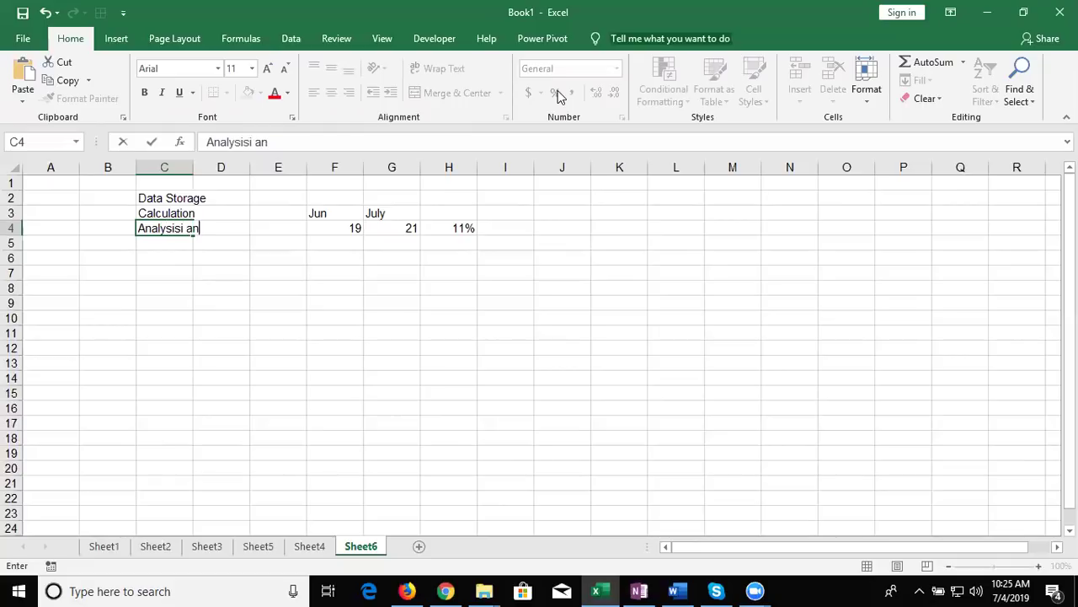
pyautogui.write('d')
pyautogui.press('BackSpace')
pyautogui.press('BackSpace')
pyautogui.press('BackSpace')
pyautogui.press('BackSpace')
pyautogui.press('BackSpace')
pyautogui.write('e')
pyautogui.press('BackSpace')
pyautogui.write('Re-Persentation')
pyautogui.press('Return')
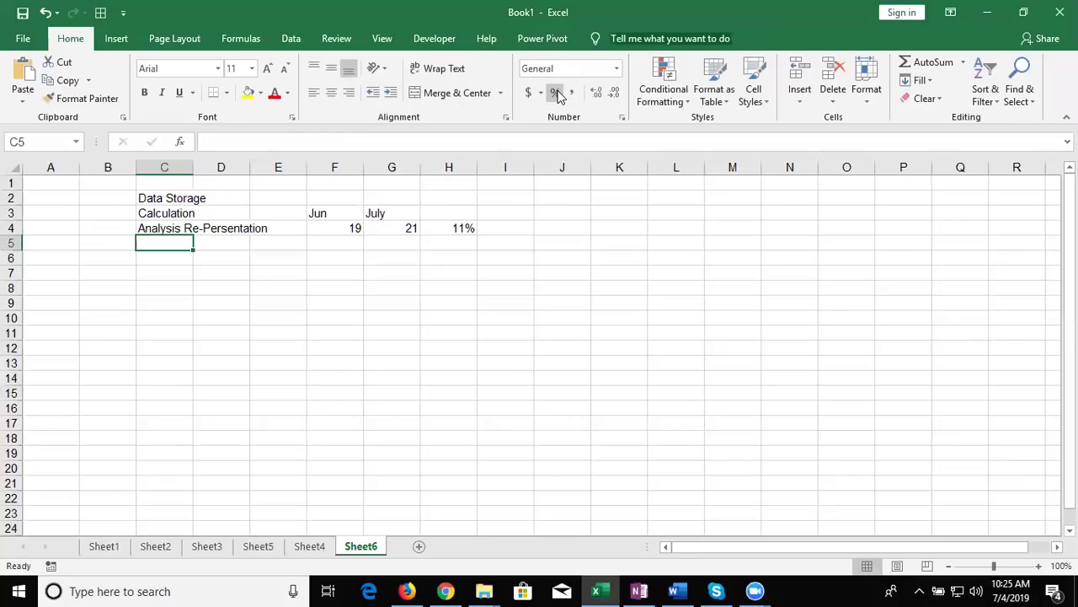
# - Glance at the File > Info view, then return and reselect C4
pyautogui.click(37, 275)
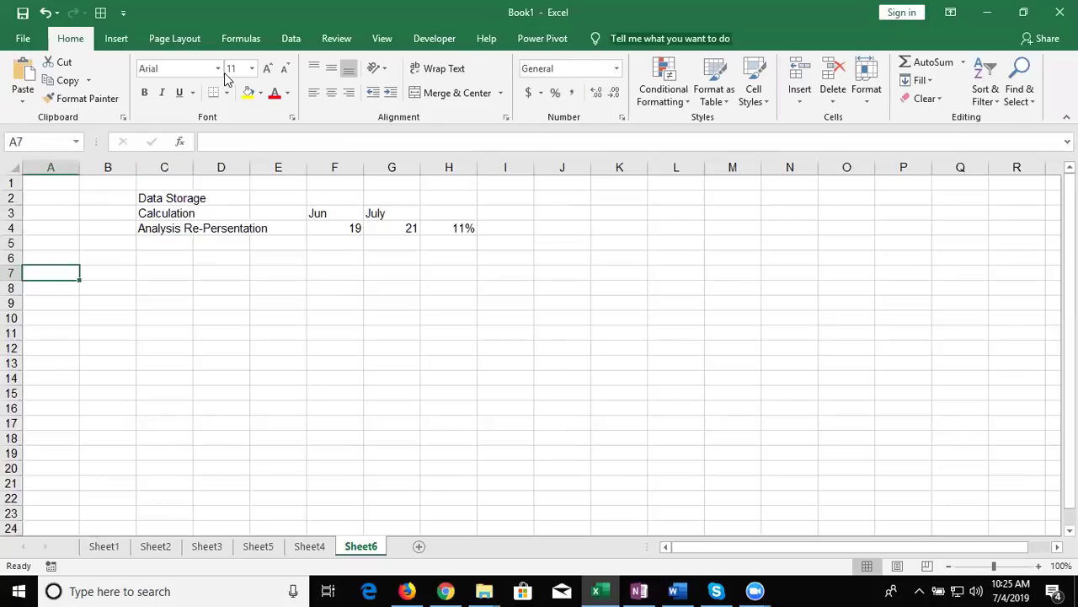
pyautogui.click(19, 40)
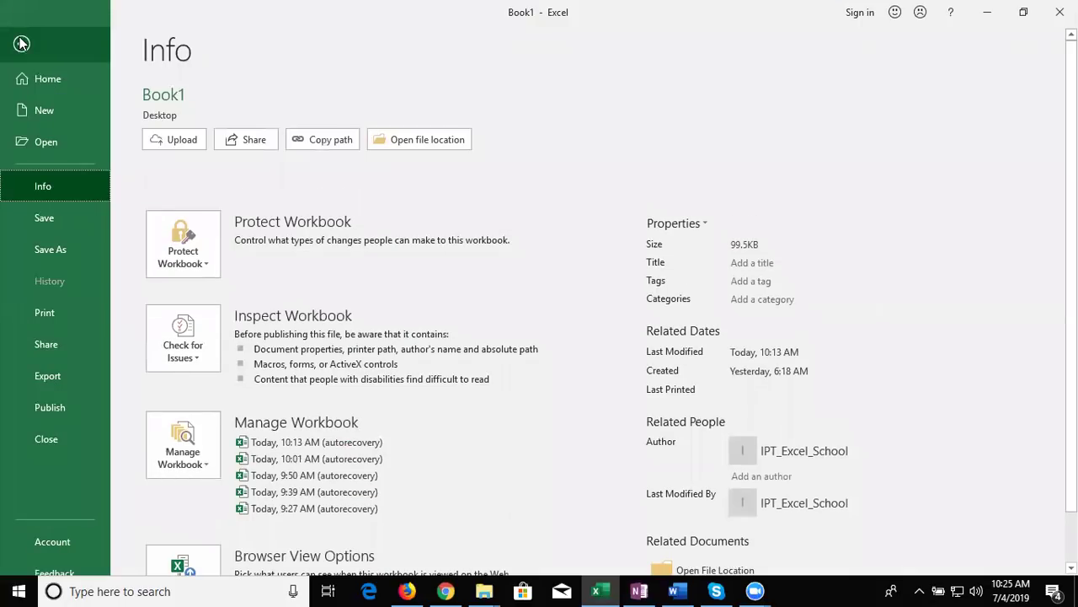
pyautogui.click(21, 44)
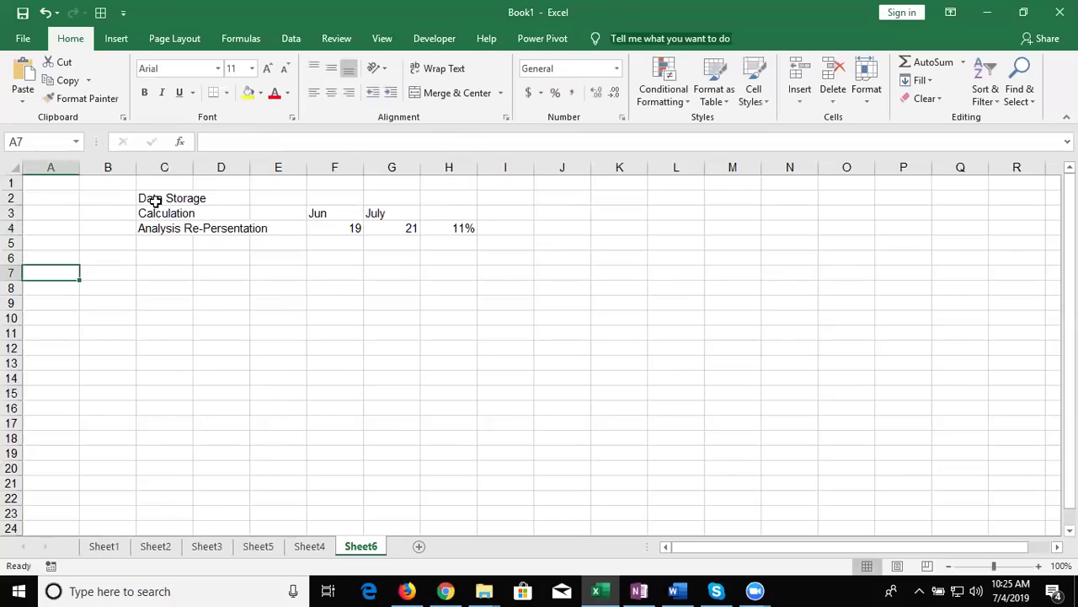
pyautogui.click(192, 233)
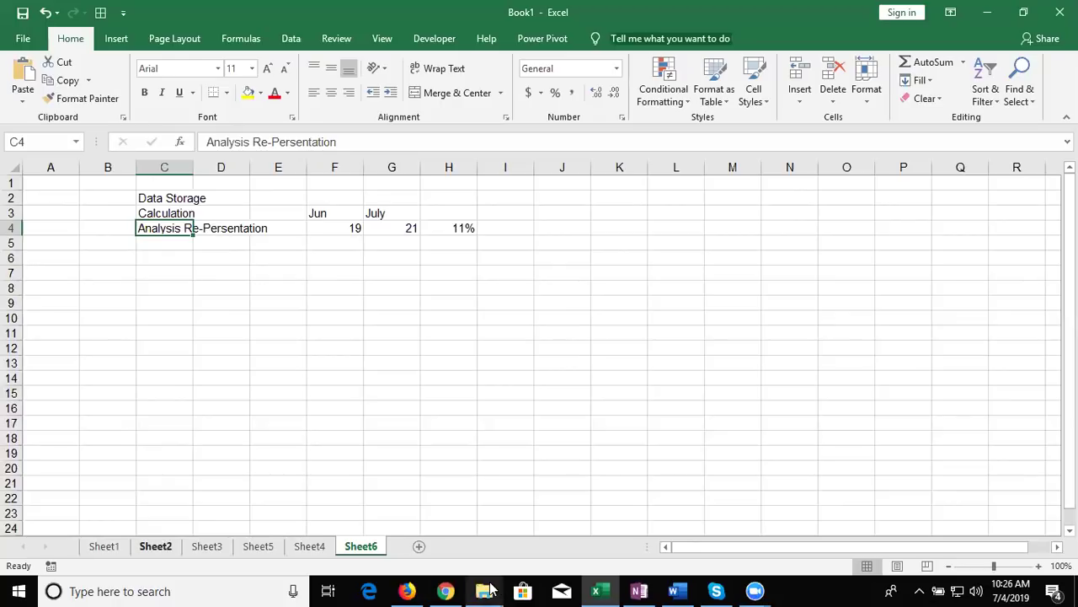
# - Open 8.Sales Performance Dashboard from the D:\Disk-3\3.Dashboard folder window
pyautogui.click(489, 590)
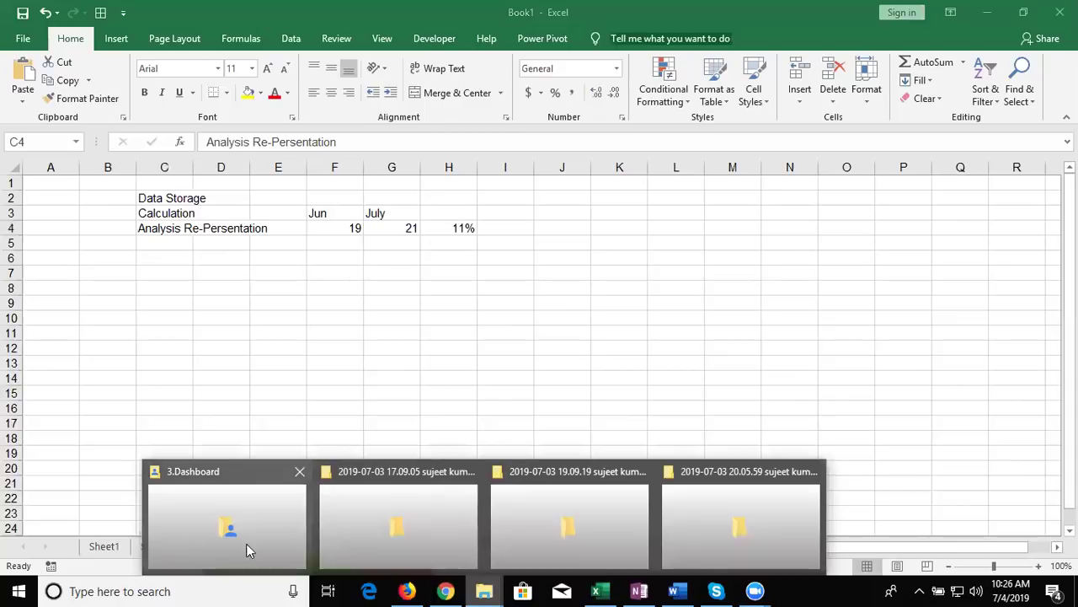
pyautogui.click(269, 539)
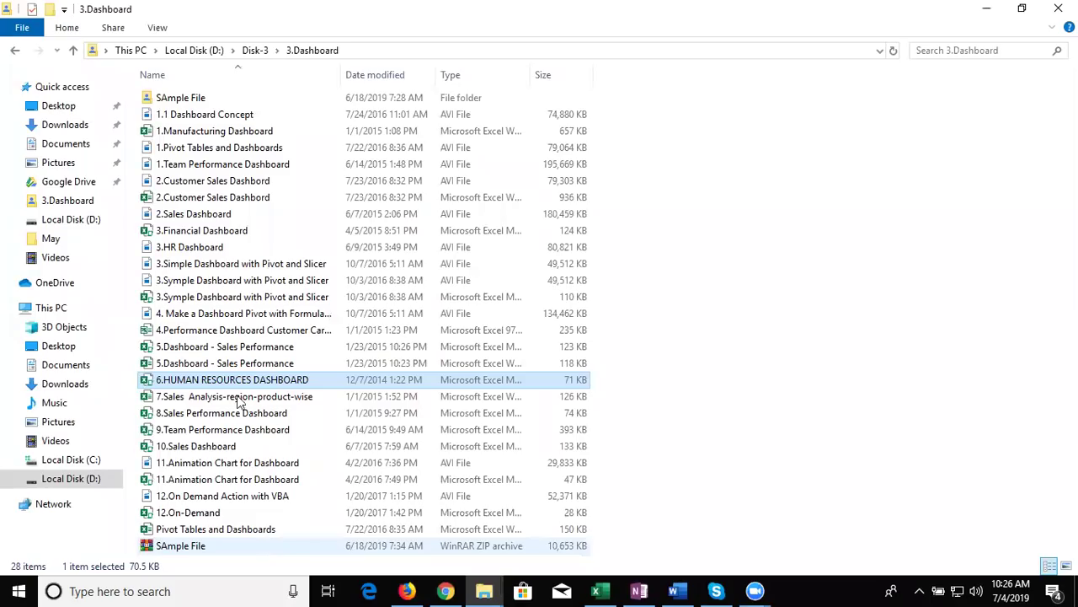
pyautogui.click(207, 135)
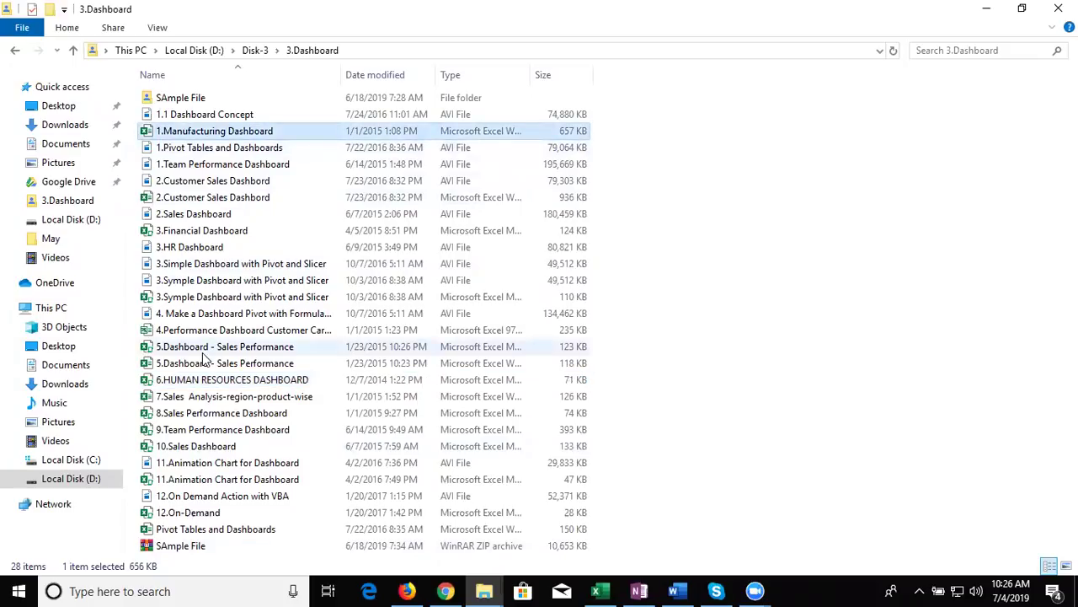
pyautogui.doubleClick(206, 414)
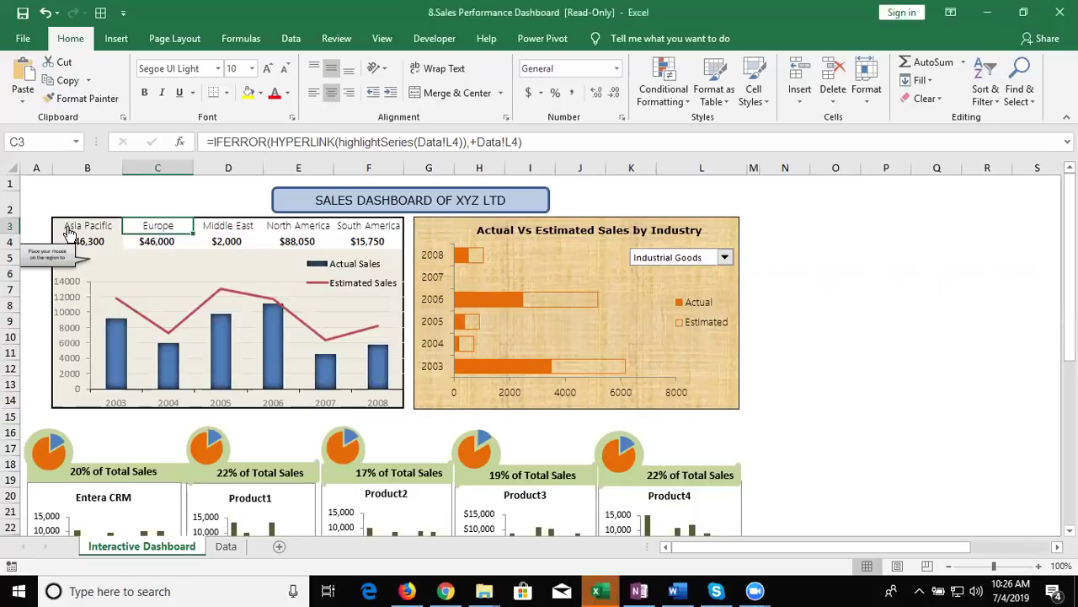
# - Select Asia Pacific in B3, then Europe's value in C4 to update the chart
pyautogui.click(67, 232)
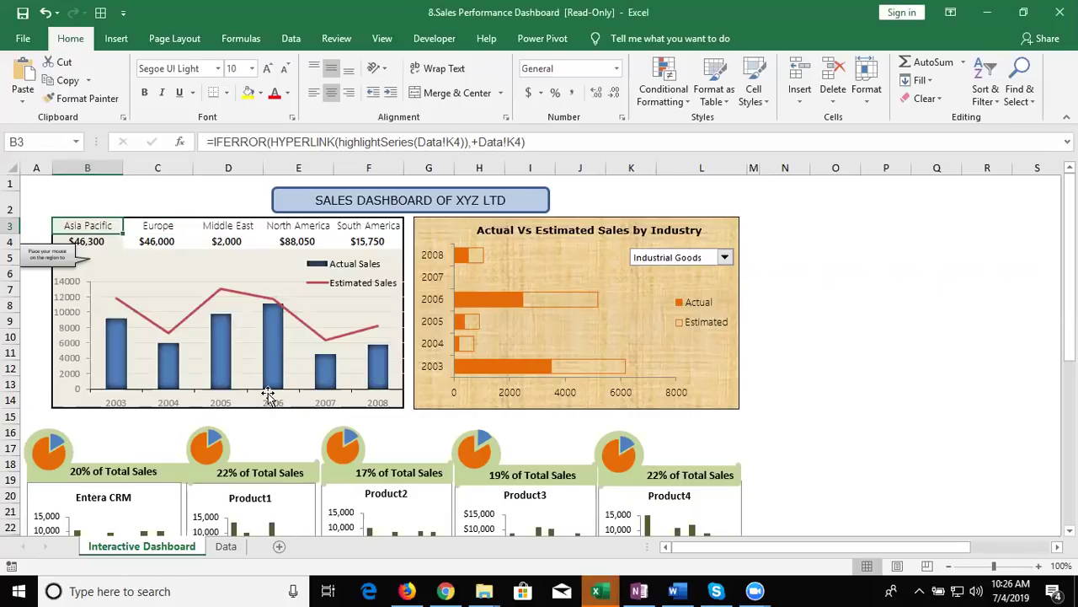
pyautogui.click(156, 241)
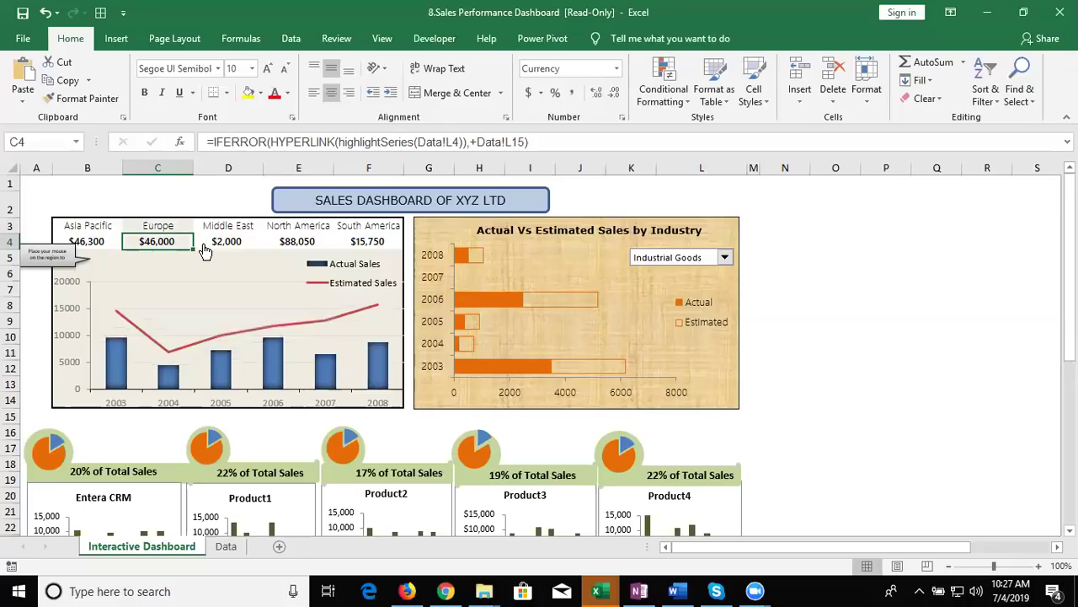
pyautogui.moveTo(227, 225)
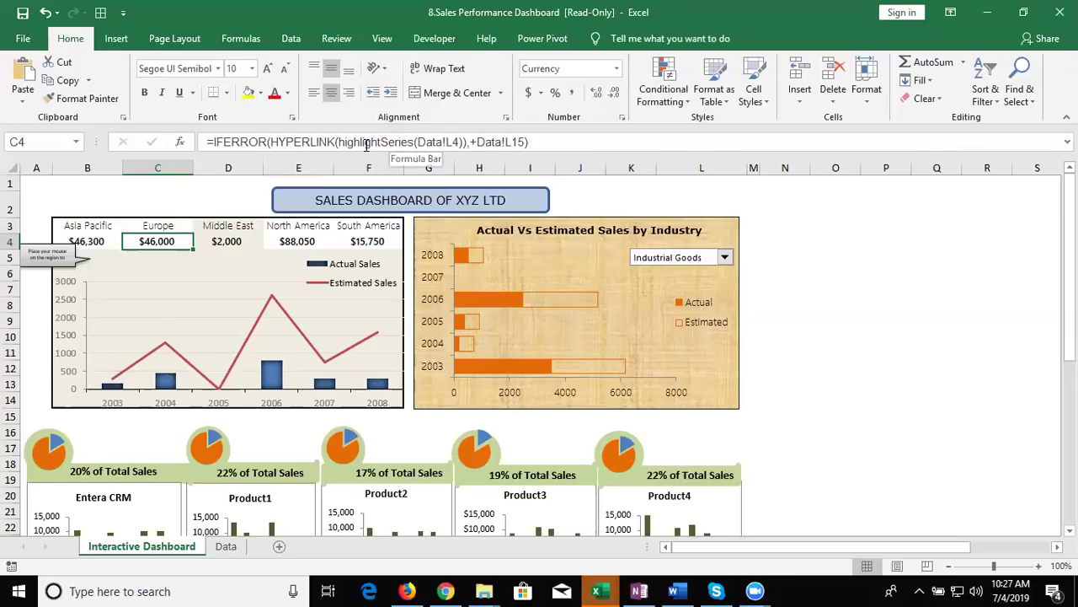
pyautogui.doubleClick(366, 143)
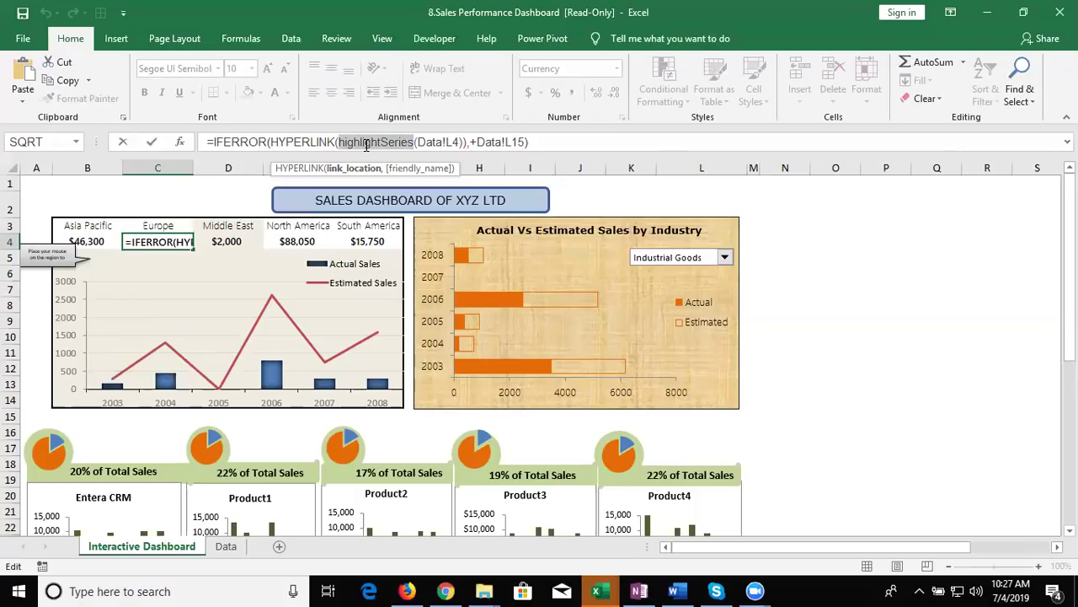
pyautogui.press('Escape')
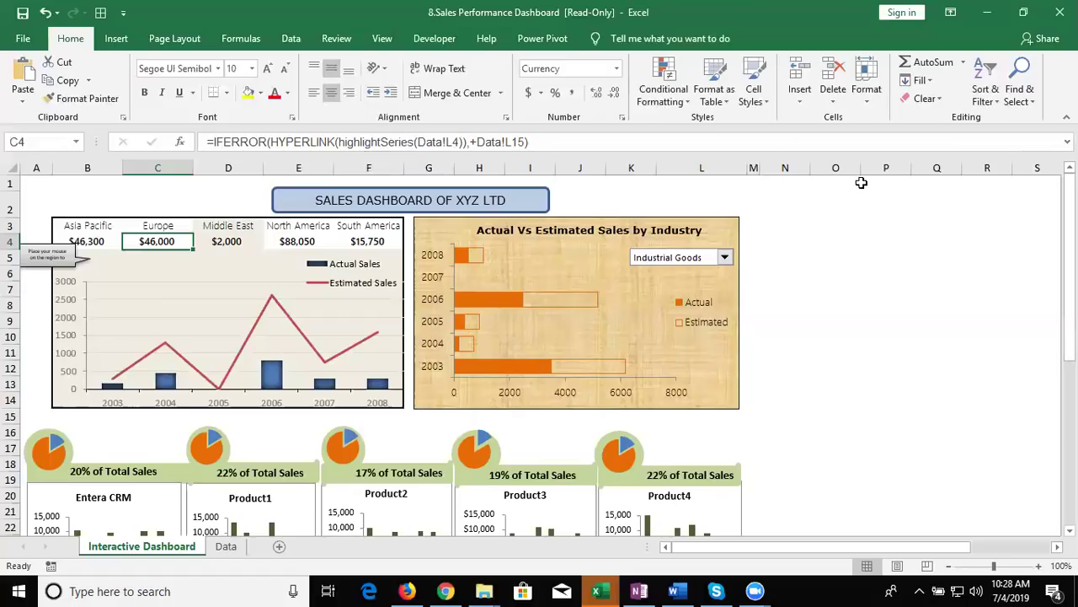
# - Close the sales dashboard without saving, then enter 'Sharing' in Sheet6 cell C5
pyautogui.click(1059, 12)
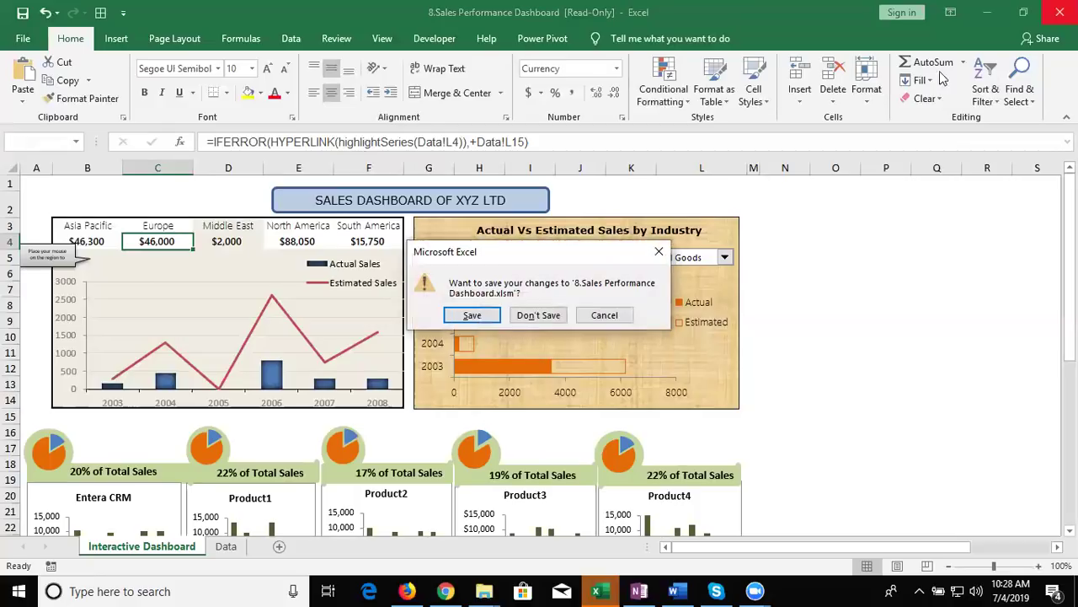
pyautogui.click(538, 315)
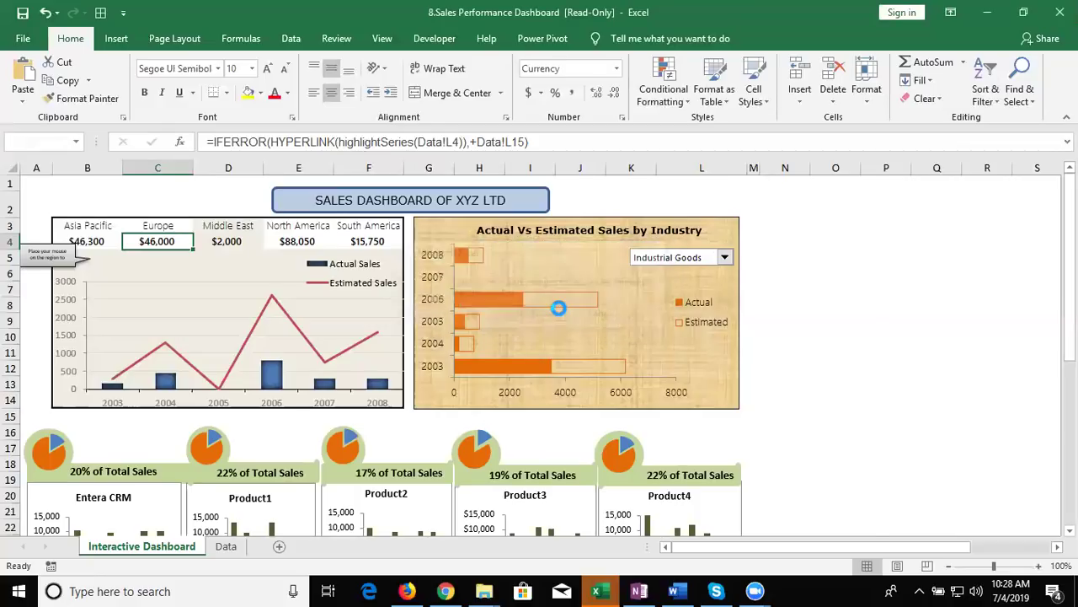
pyautogui.click(180, 247)
pyautogui.write('Sharing')
pyautogui.press('Return')
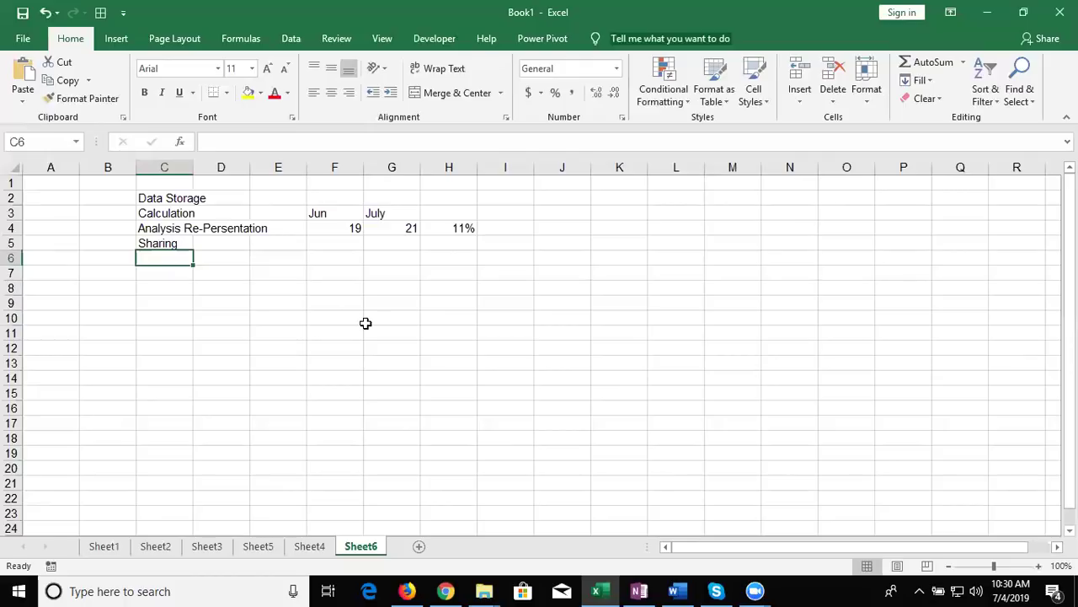
# - Review H4's percentage-change formula, then add blank Sheet7 and select its cell D5
pyautogui.click(446, 224)
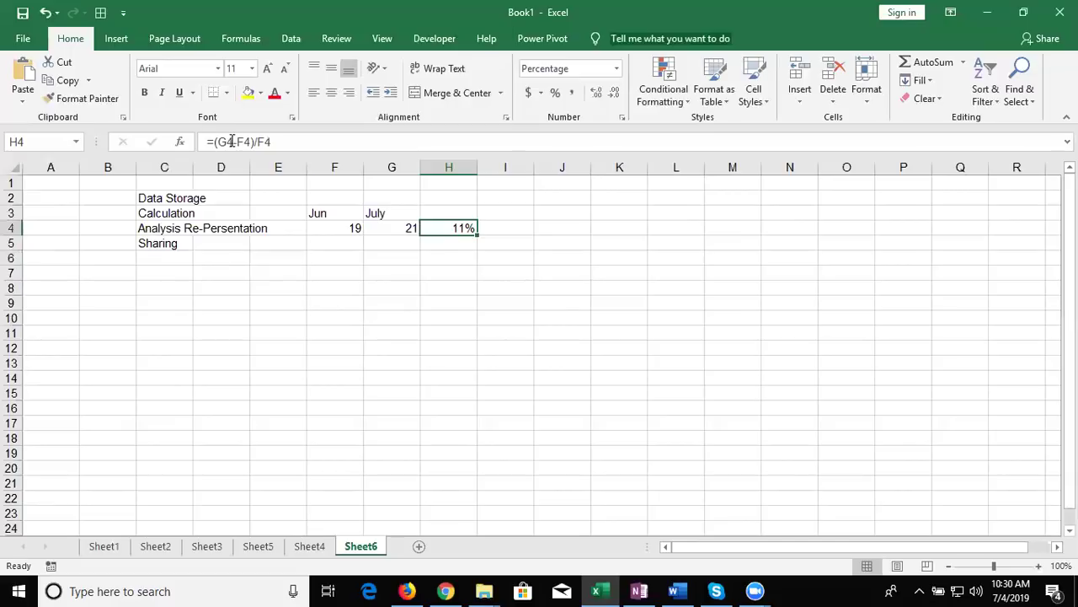
pyautogui.click(419, 547)
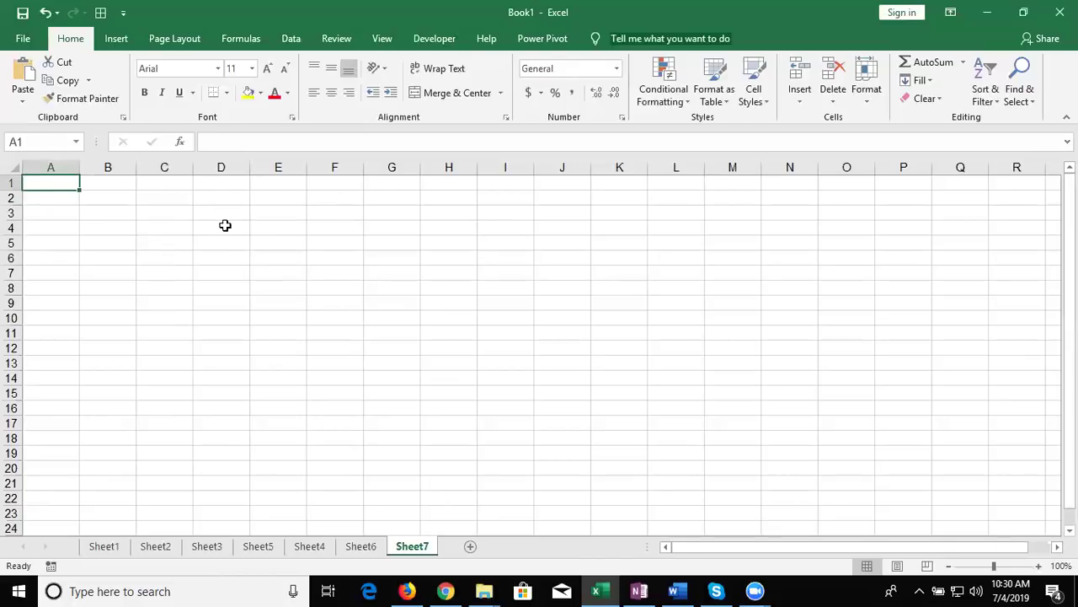
pyautogui.click(221, 242)
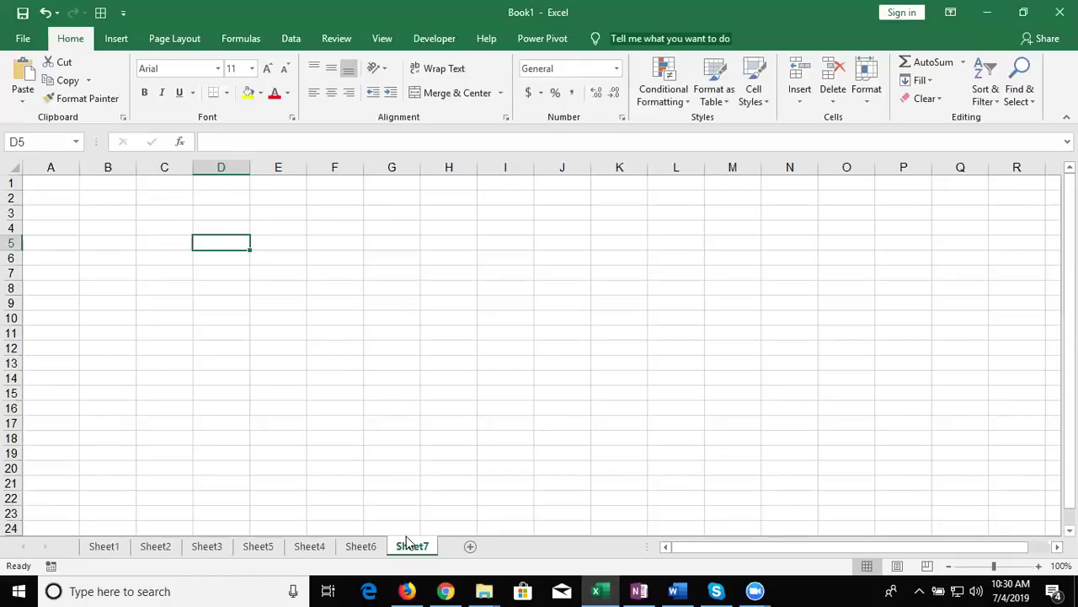
# - Cancel the stray =a1 entry and enter 20 in C4 and 30 in D4
pyautogui.write('=')
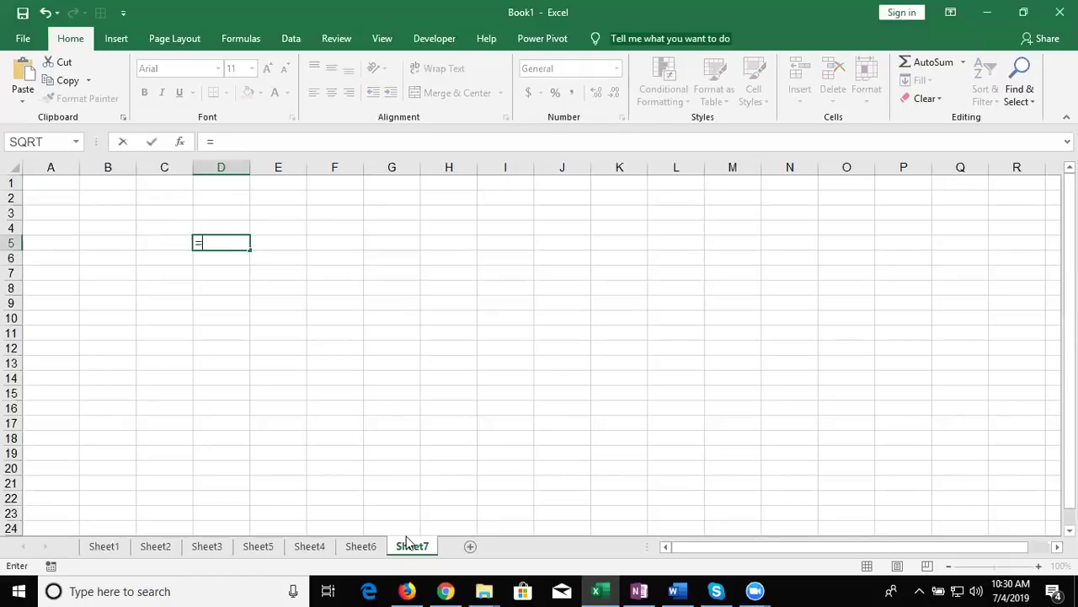
pyautogui.write('a1')
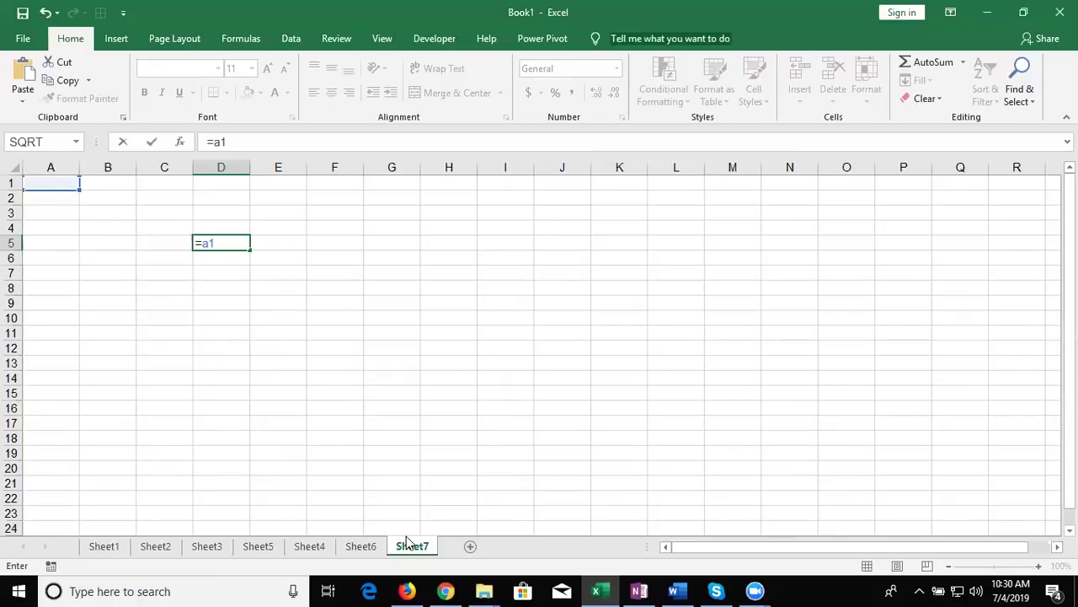
pyautogui.press('Escape')
pyautogui.press('Up')
pyautogui.press('Left')
pyautogui.write('20')
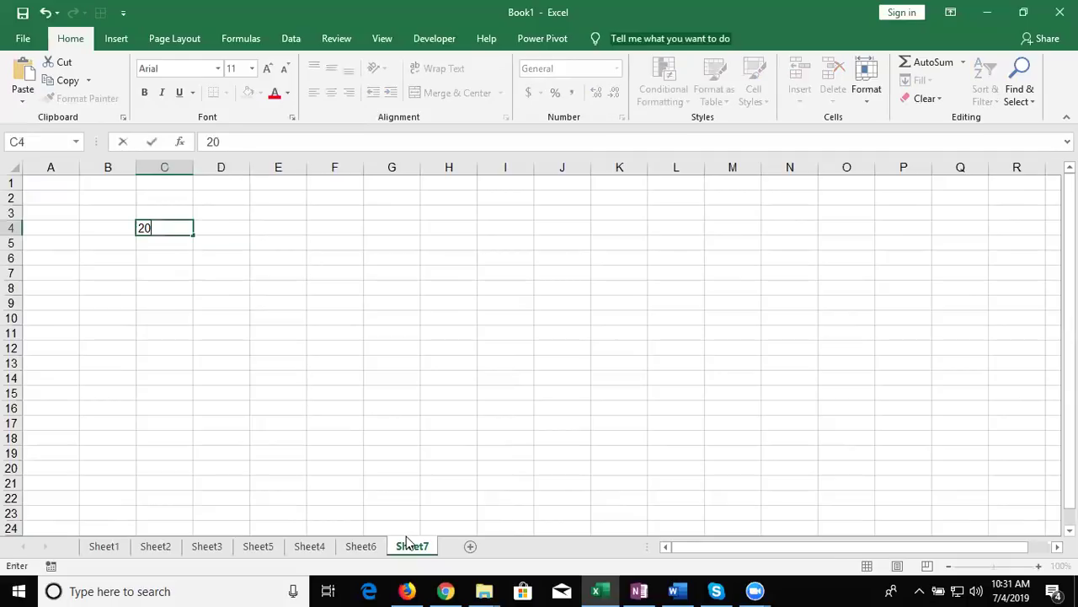
pyautogui.press('Tab')
pyautogui.write('30')
pyautogui.press('Tab')
# - Enter the formula =20+30 in E4 so it shows 50
pyautogui.write('=')
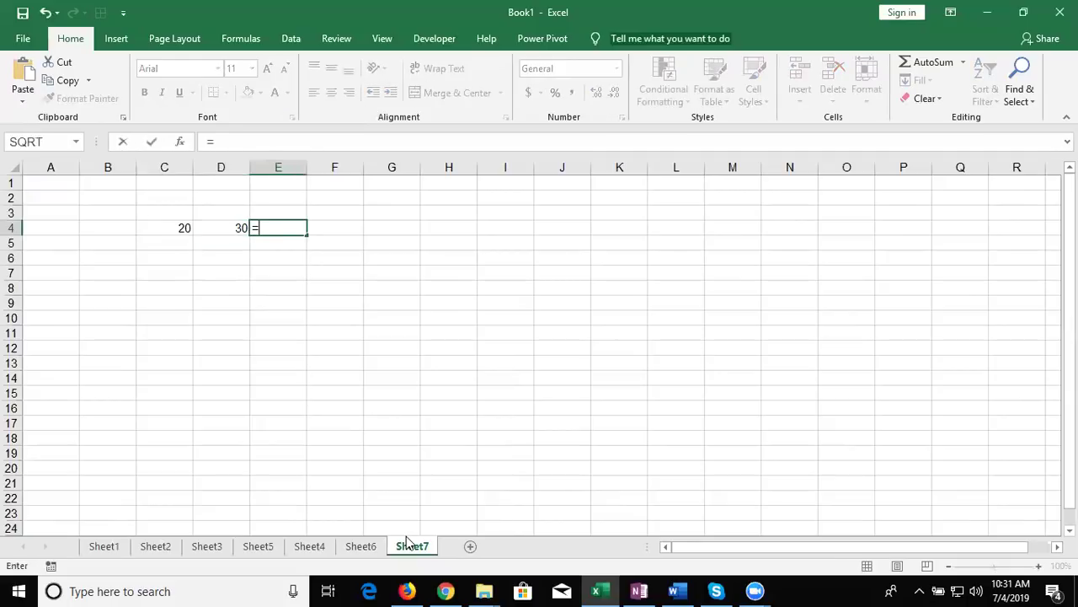
pyautogui.write('203')
pyautogui.press('BackSpace')
pyautogui.write('+')
pyautogui.write('30')
pyautogui.press('Return')
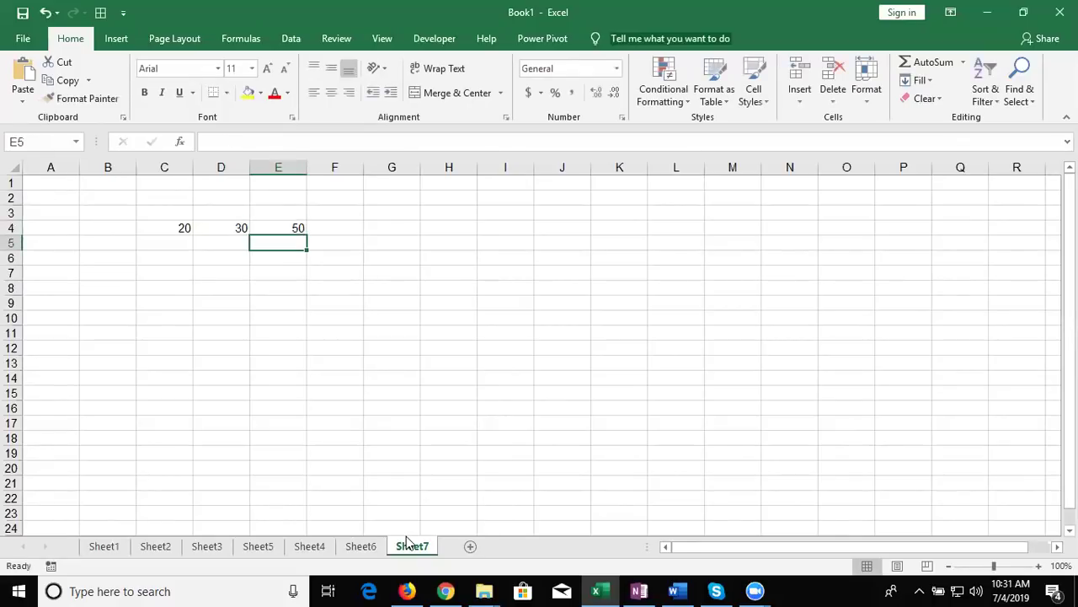
pyautogui.press('Up')
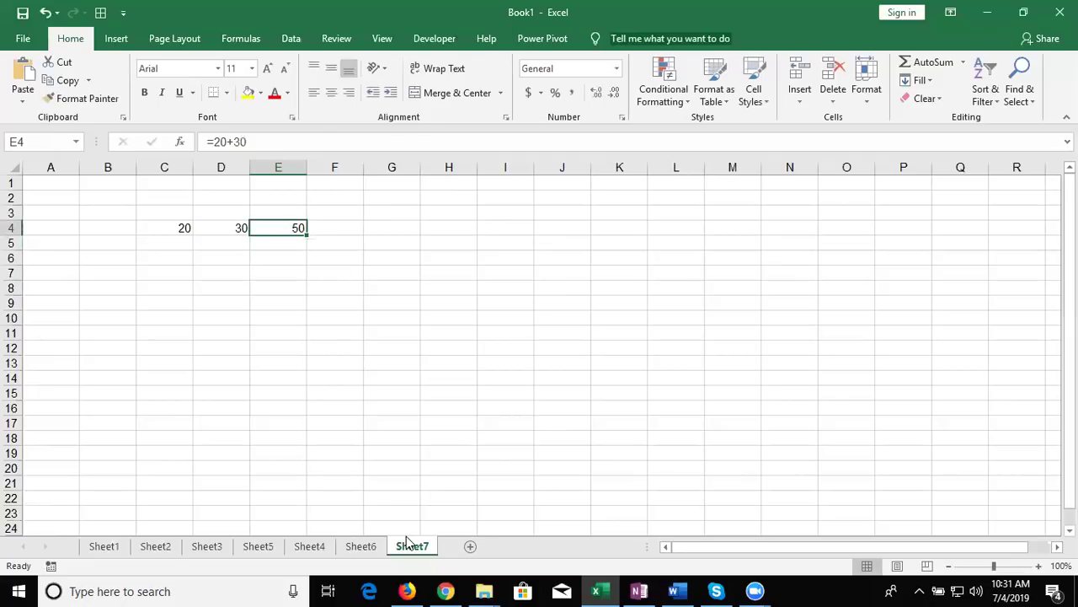
pyautogui.press('Left')
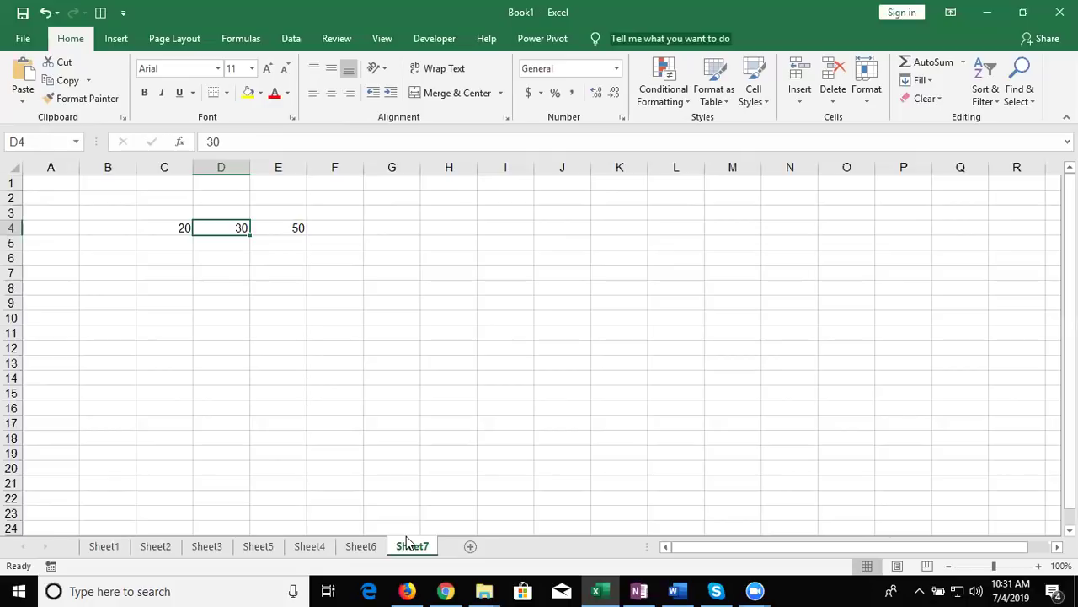
# - Change D4 to 50 and give E4 the formula =C4+D4, now showing 70
pyautogui.write('50')
pyautogui.press('Tab')
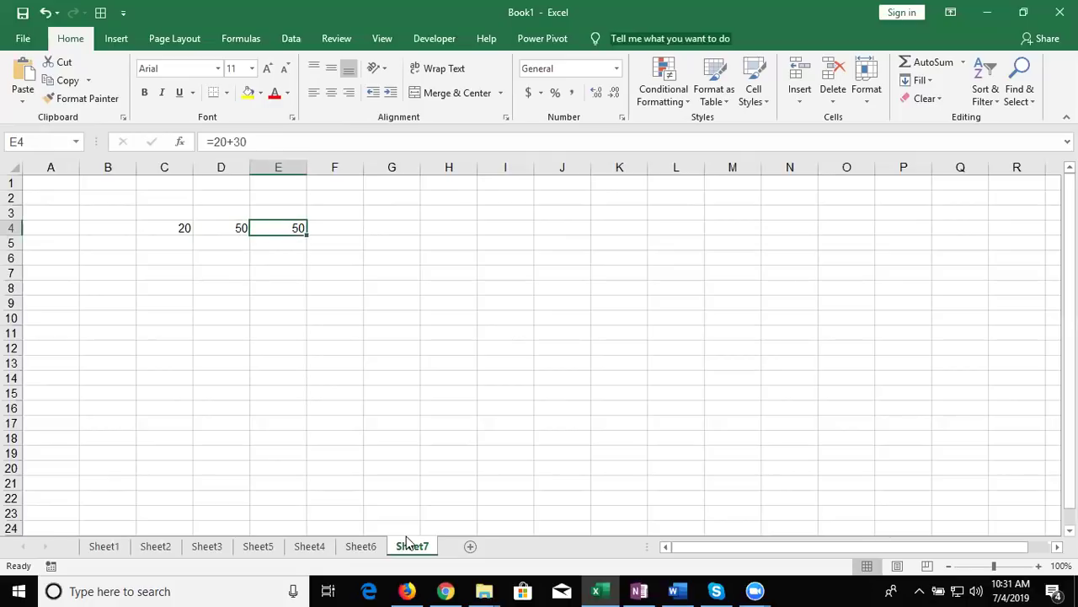
pyautogui.write('=')
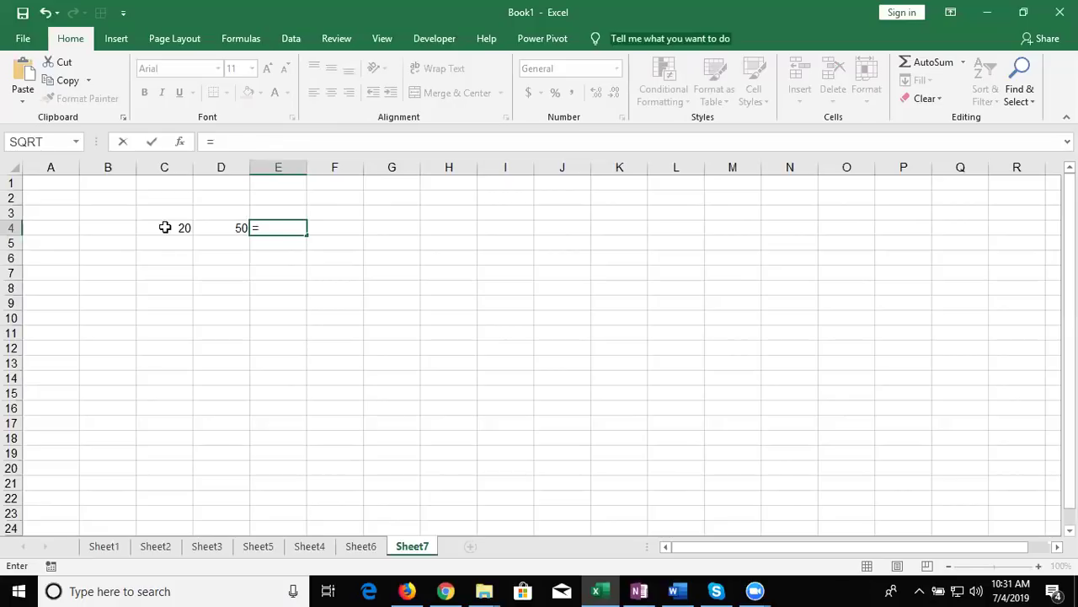
pyautogui.write('C4+')
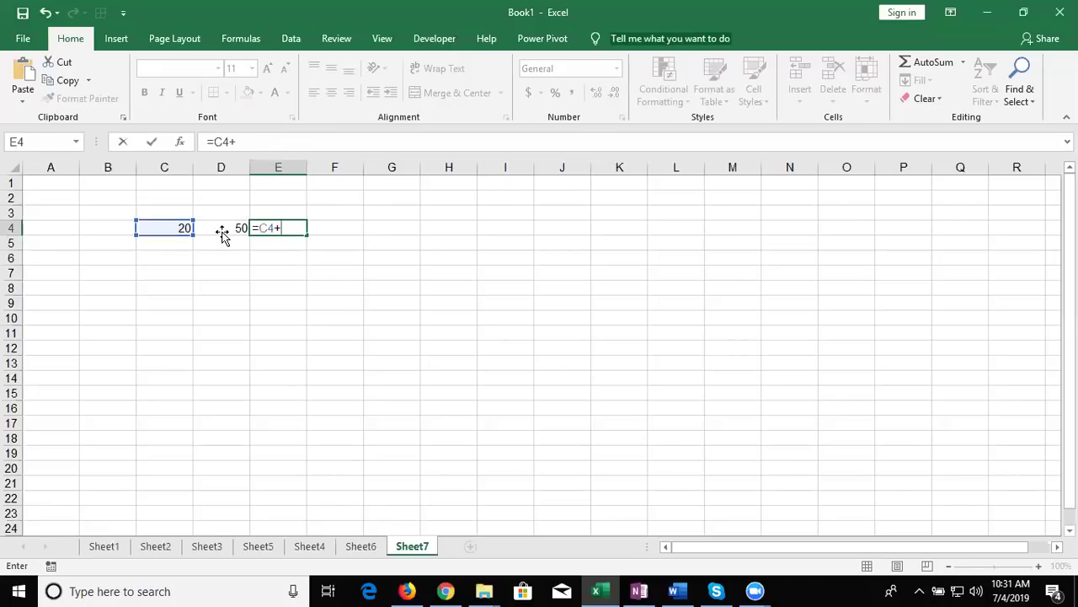
pyautogui.click(222, 231)
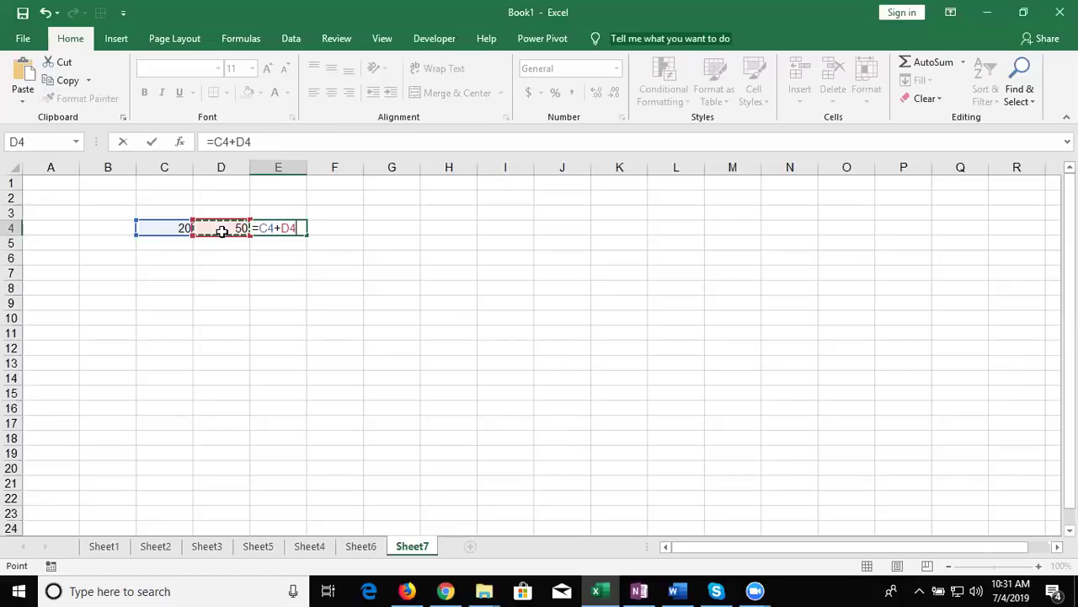
pyautogui.press('Return')
pyautogui.press('Up')
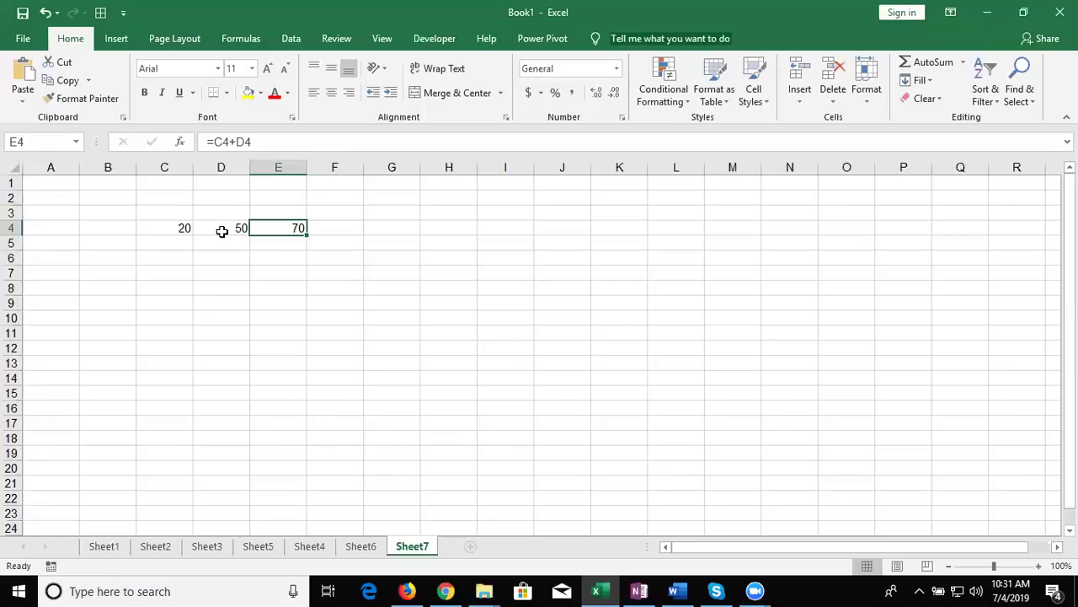
# - Start a SUM over C4:D4 in E5, then erase it, leaving E5 empty
pyautogui.press('Down')
pyautogui.press('Up')
pyautogui.press('Down')
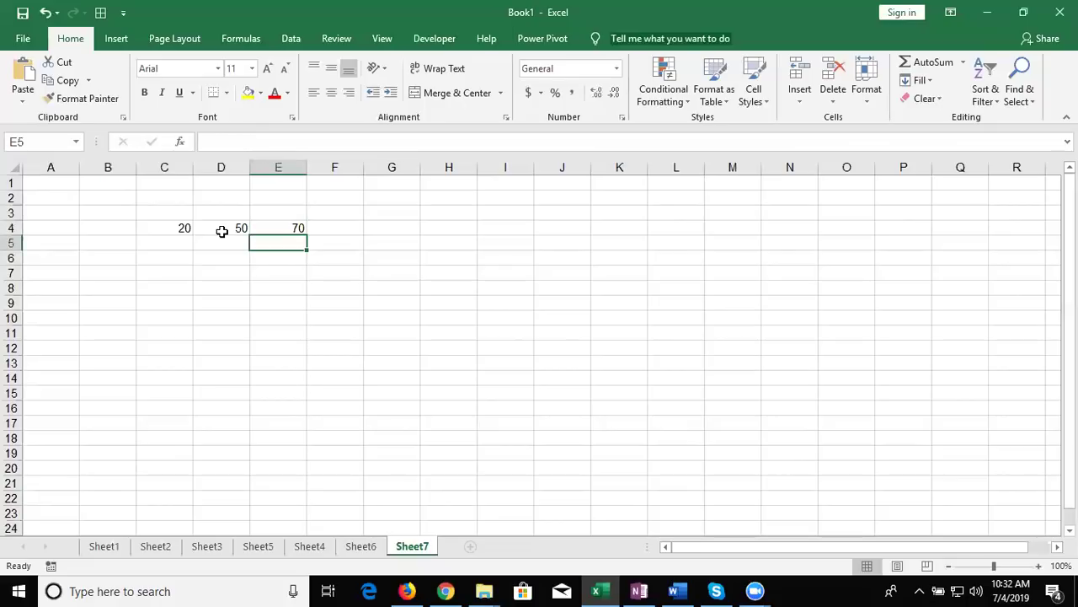
pyautogui.write('=s')
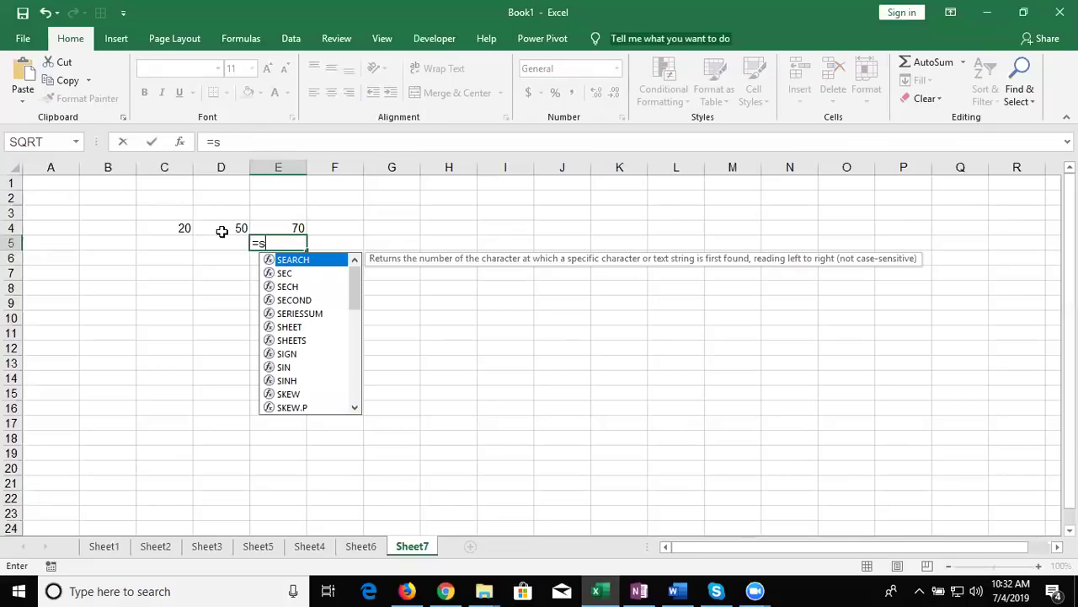
pyautogui.write('um')
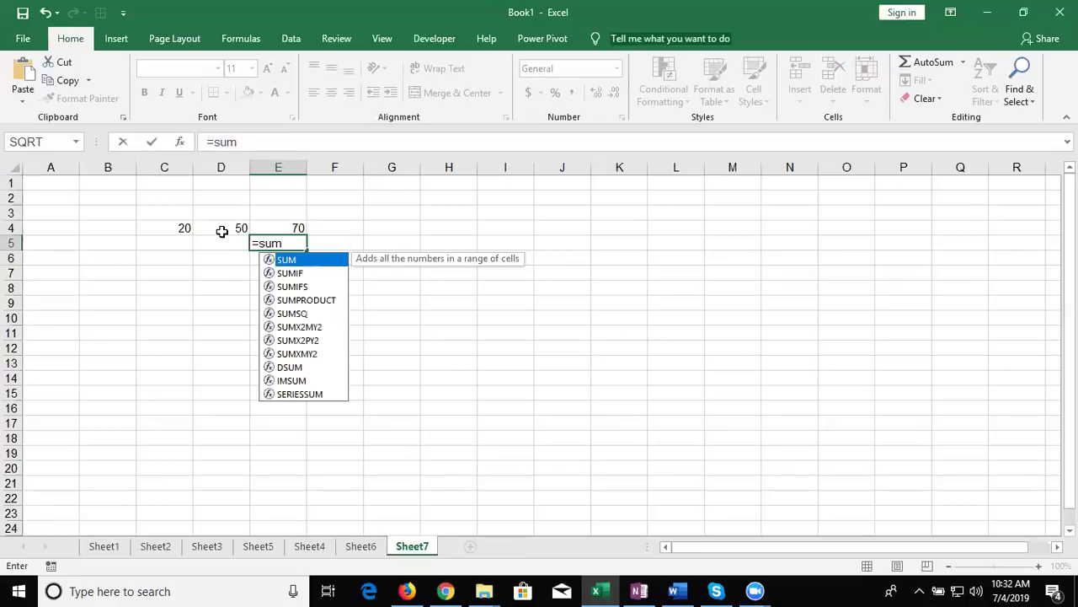
pyautogui.press('Tab')
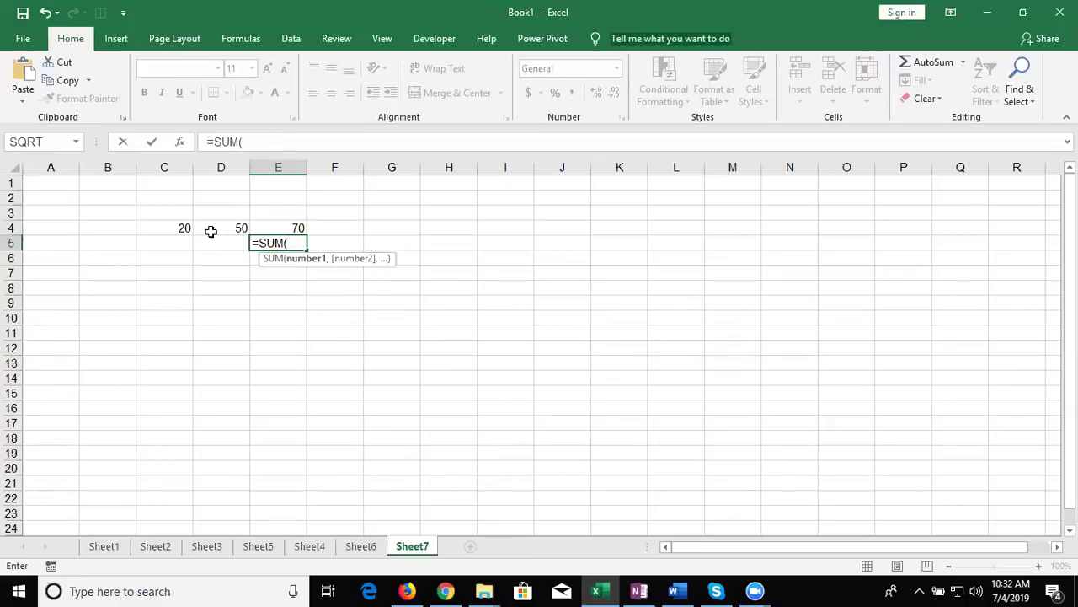
pyautogui.click(186, 227)
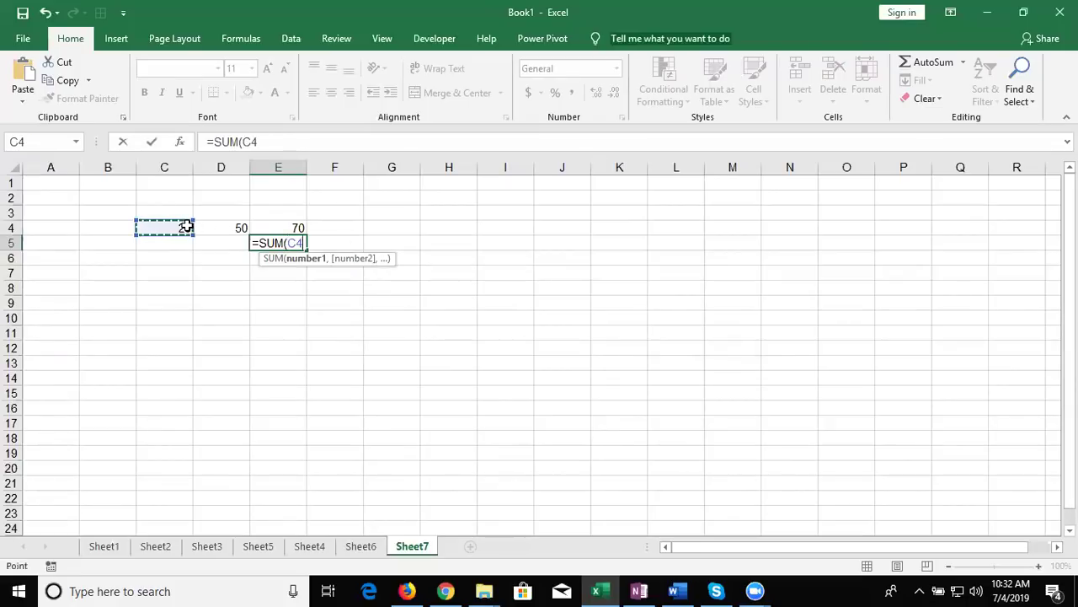
pyautogui.hotkey('shift', 'Right')
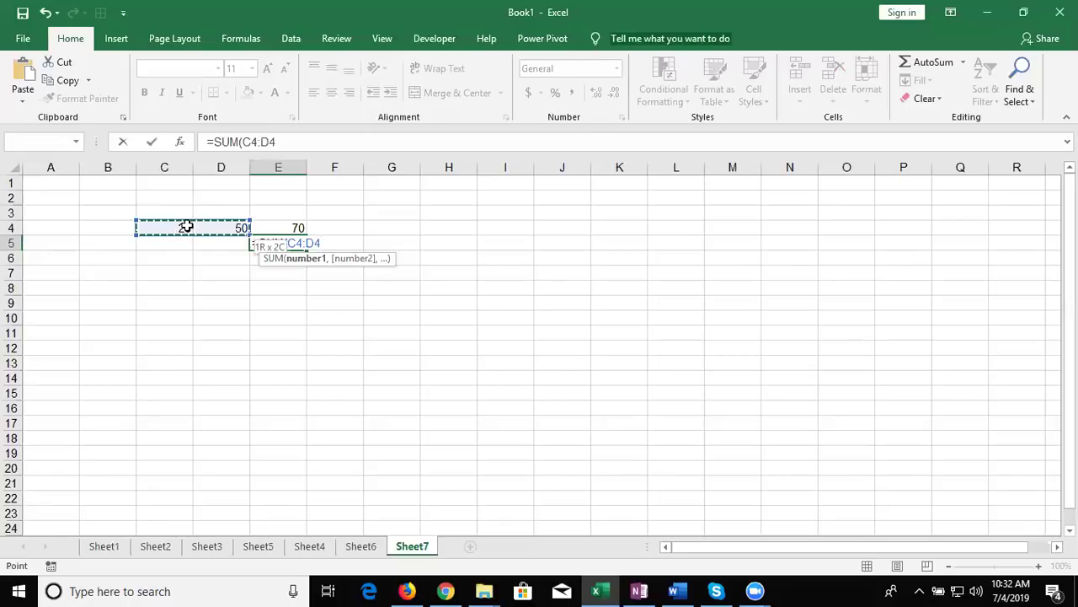
pyautogui.press('BackSpace')
pyautogui.press('BackSpace')
pyautogui.press('BackSpace')
pyautogui.press('BackSpace')
pyautogui.press('BackSpace')
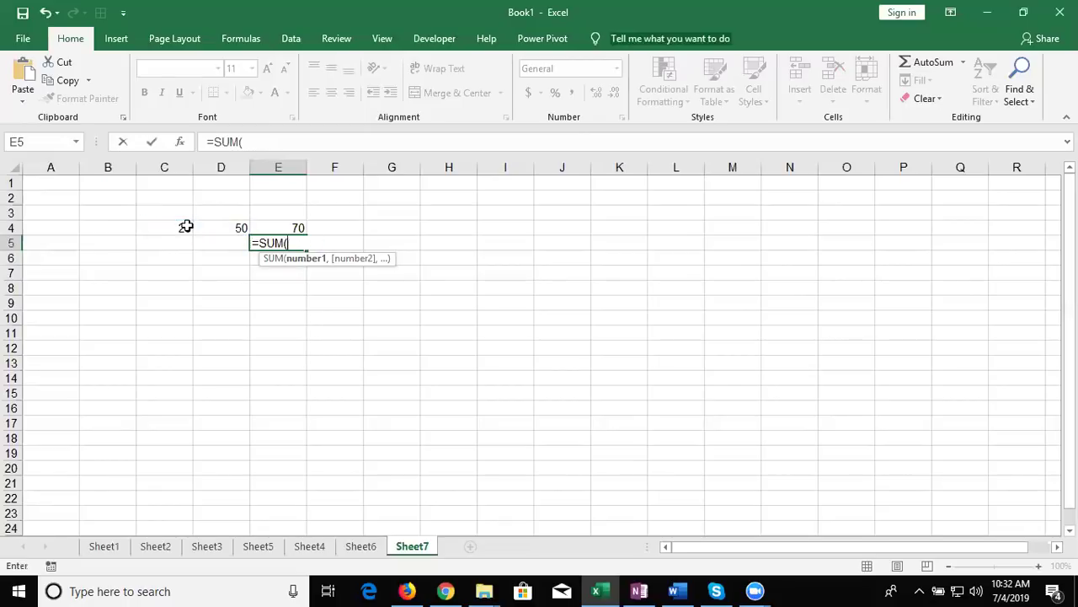
pyautogui.press('BackSpace')
pyautogui.press('BackSpace')
pyautogui.press('BackSpace')
pyautogui.press('Return')
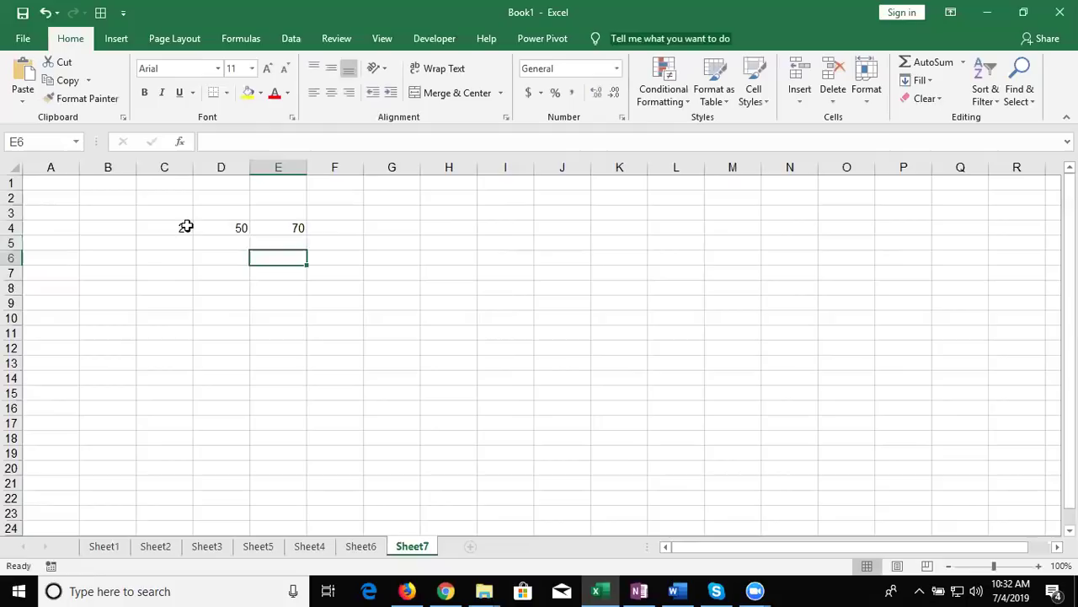
# - Enter =C4 in E6 so it shows 20
pyautogui.write('=c')
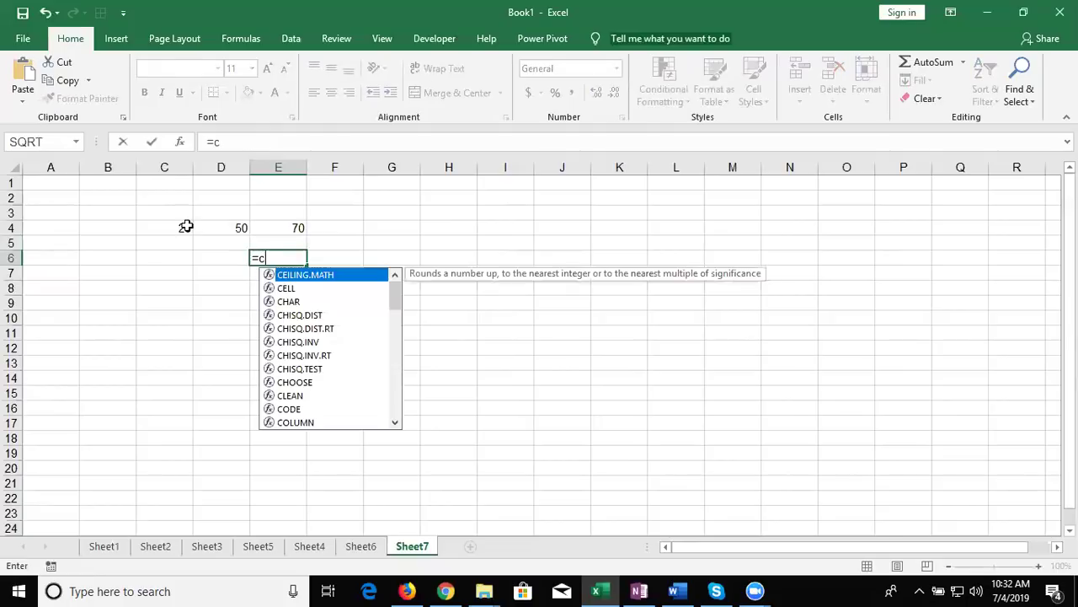
pyautogui.write('4')
pyautogui.press('Return')
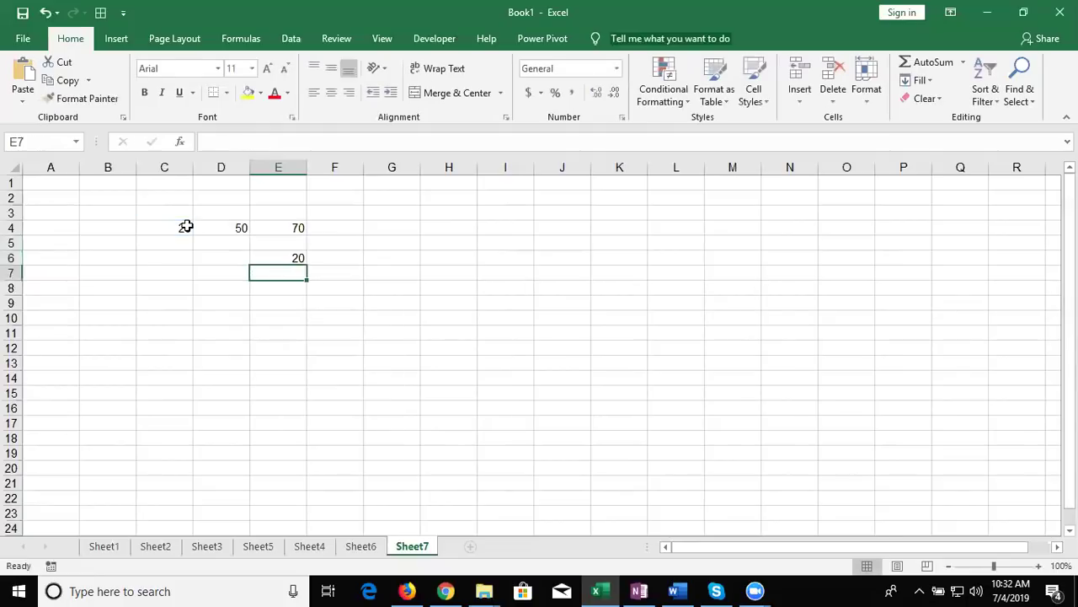
pyautogui.press('Up')
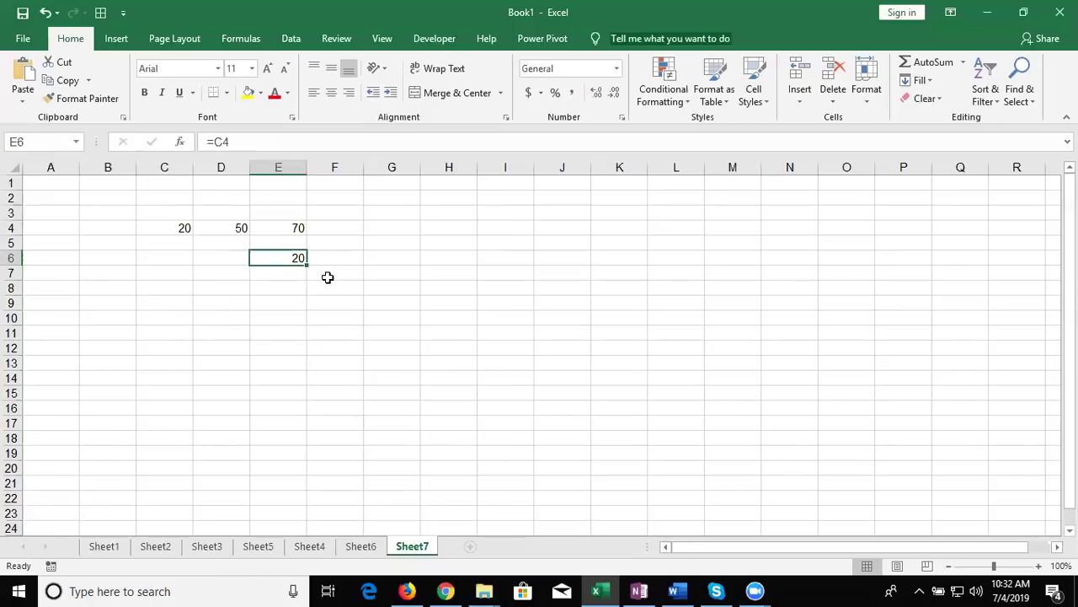
# - Point E6 at Sheet6 cell E12 (=Sheet6!E12, showing 0) and verify the formula
pyautogui.write('=')
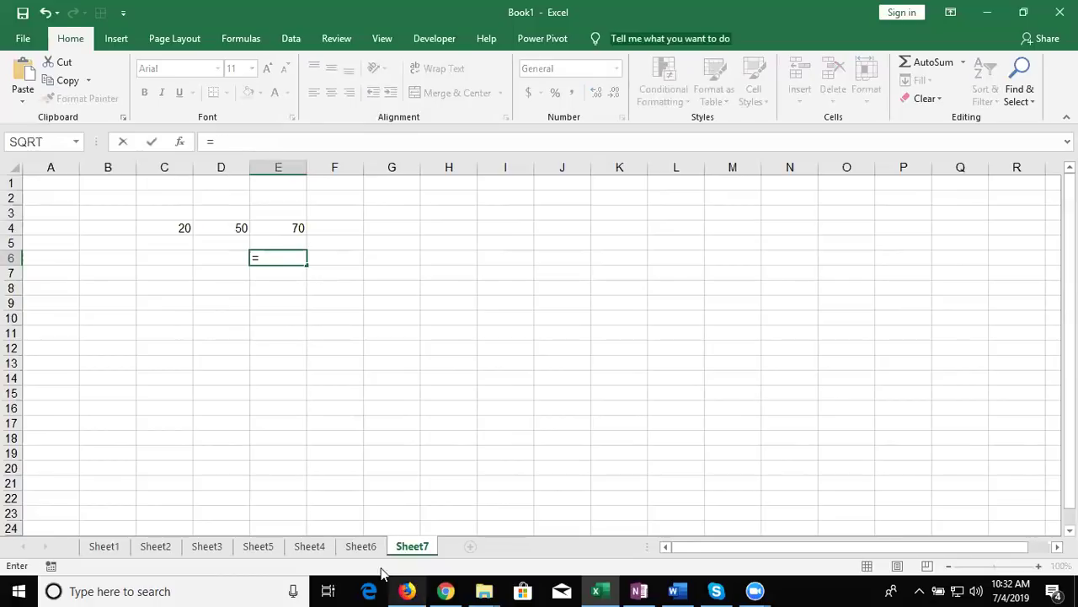
pyautogui.click(364, 547)
pyautogui.click(272, 343)
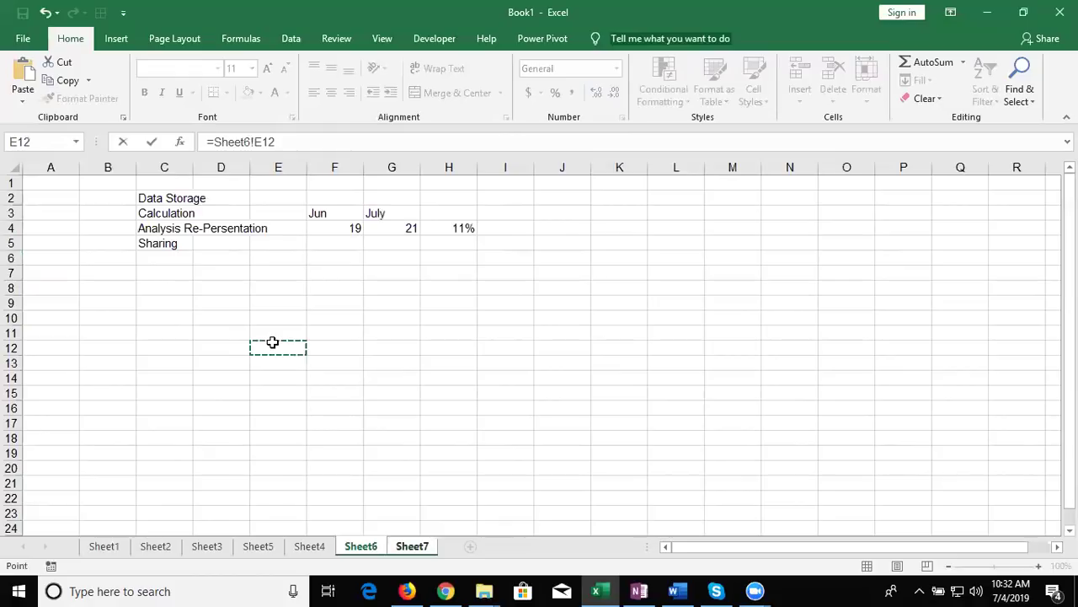
pyautogui.press('Return')
pyautogui.doubleClick(277, 257)
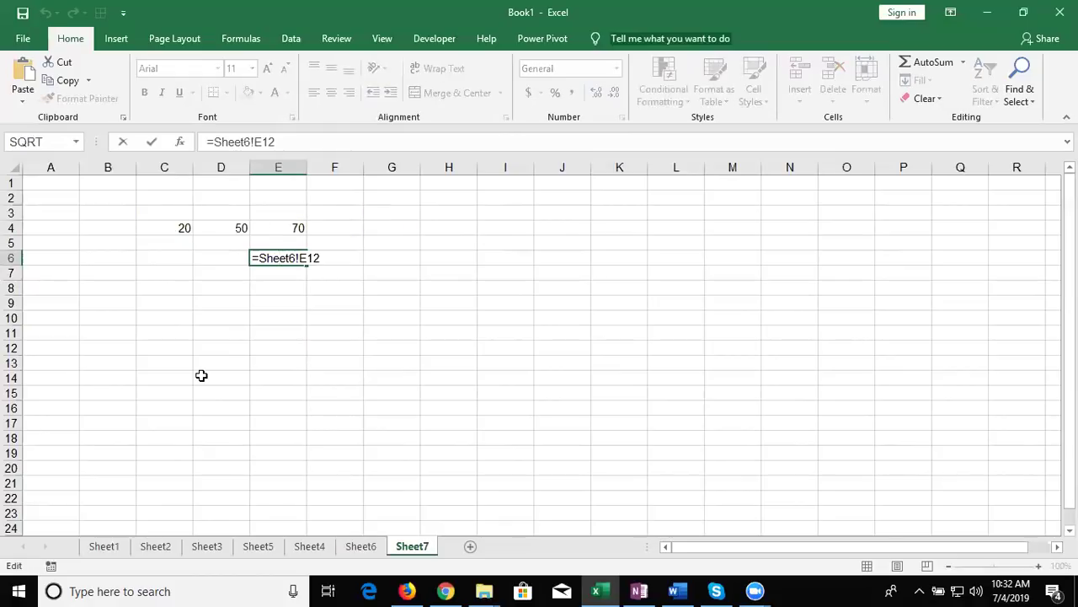
pyautogui.press('Escape')
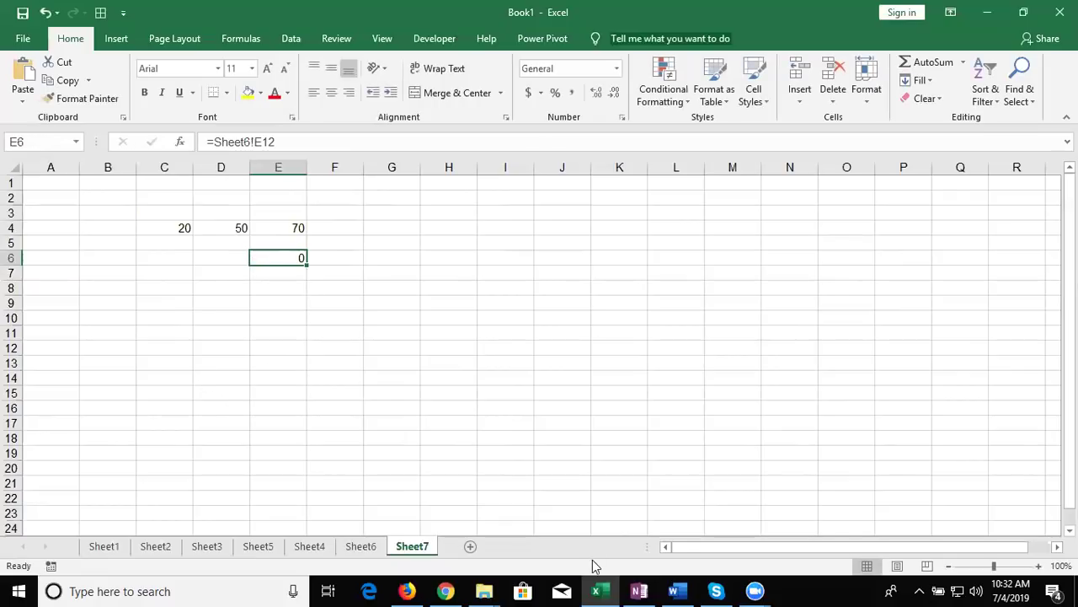
pyautogui.click(604, 588)
pyautogui.click(603, 588)
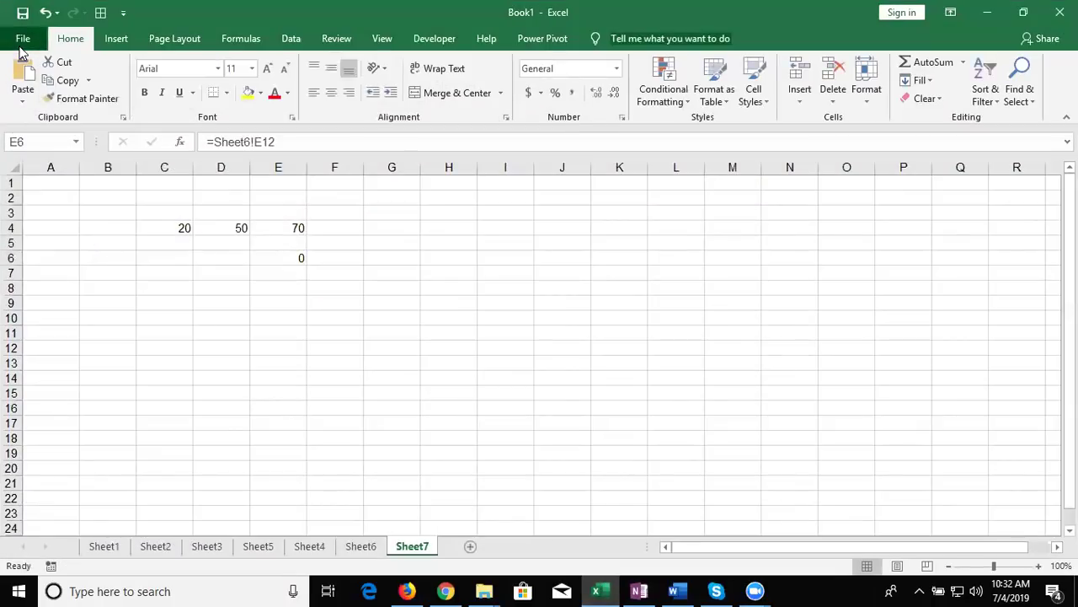
# - Open the recent Data workbook from the File menu
pyautogui.click(21, 48)
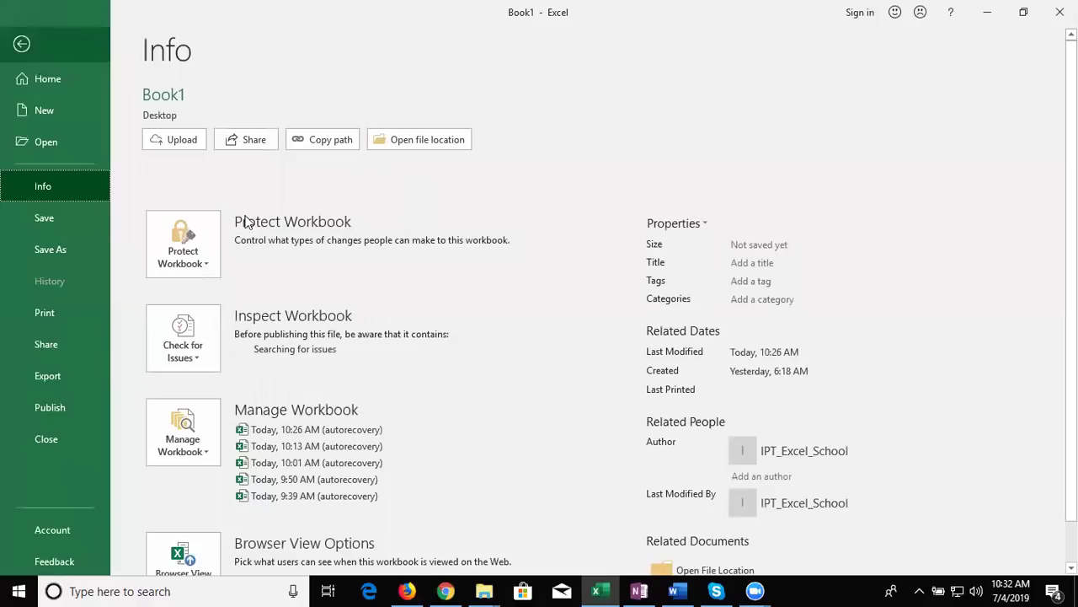
pyautogui.click(71, 157)
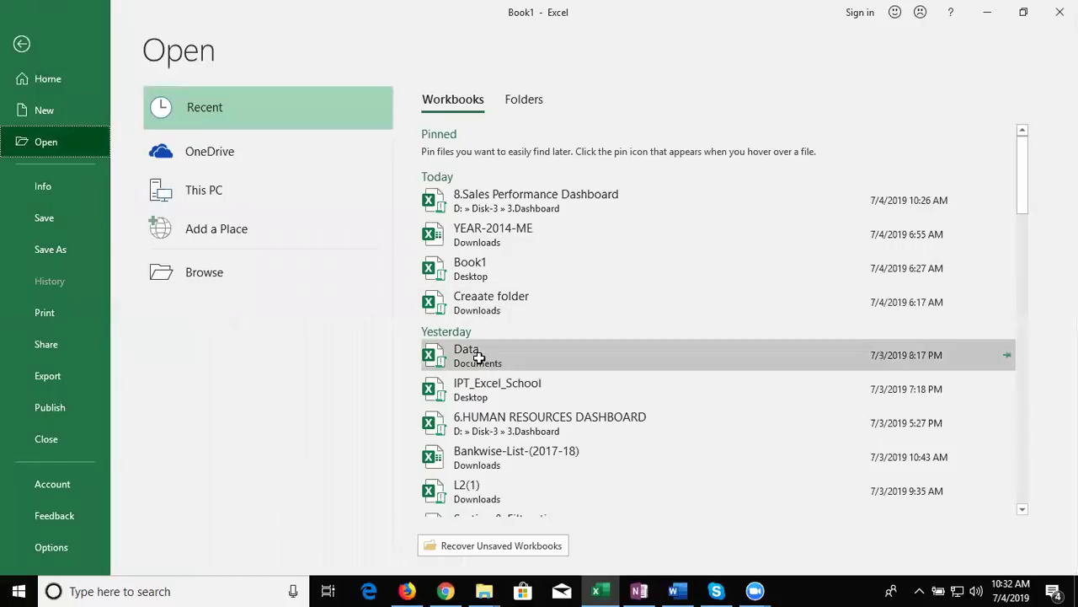
pyautogui.click(480, 359)
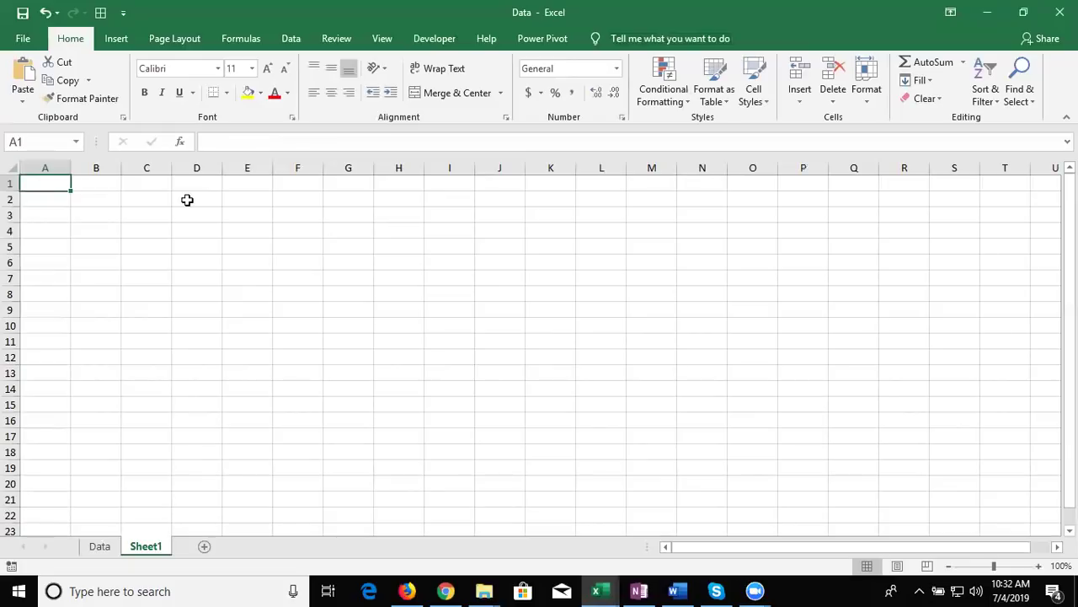
# - Start an entry in Data's D3, cancel it, and return to Book1
pyautogui.click(194, 211)
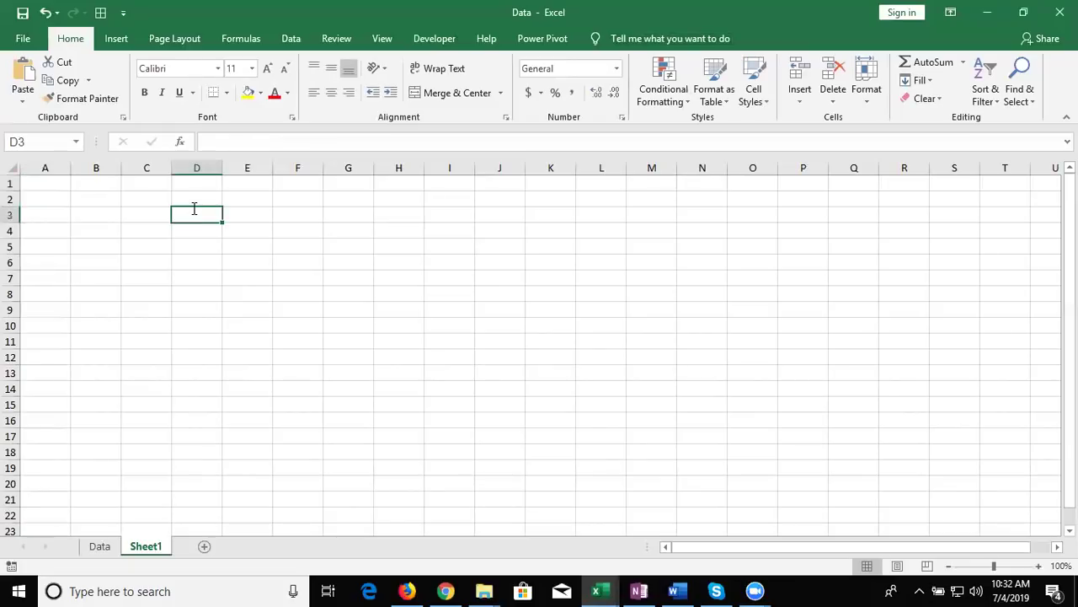
pyautogui.write('=')
pyautogui.moveTo(685, 518)
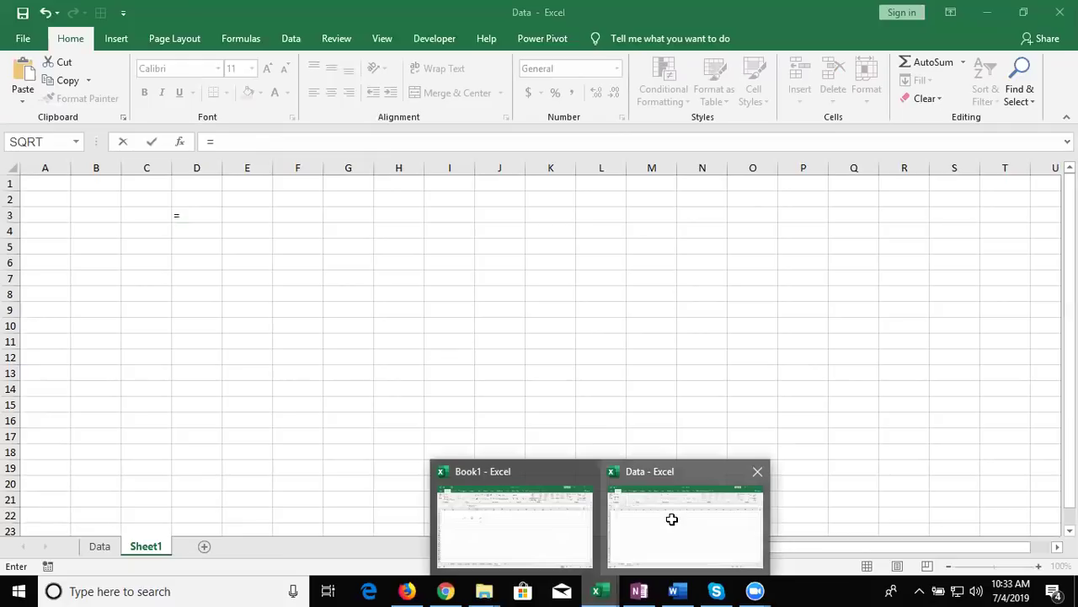
pyautogui.press('Escape')
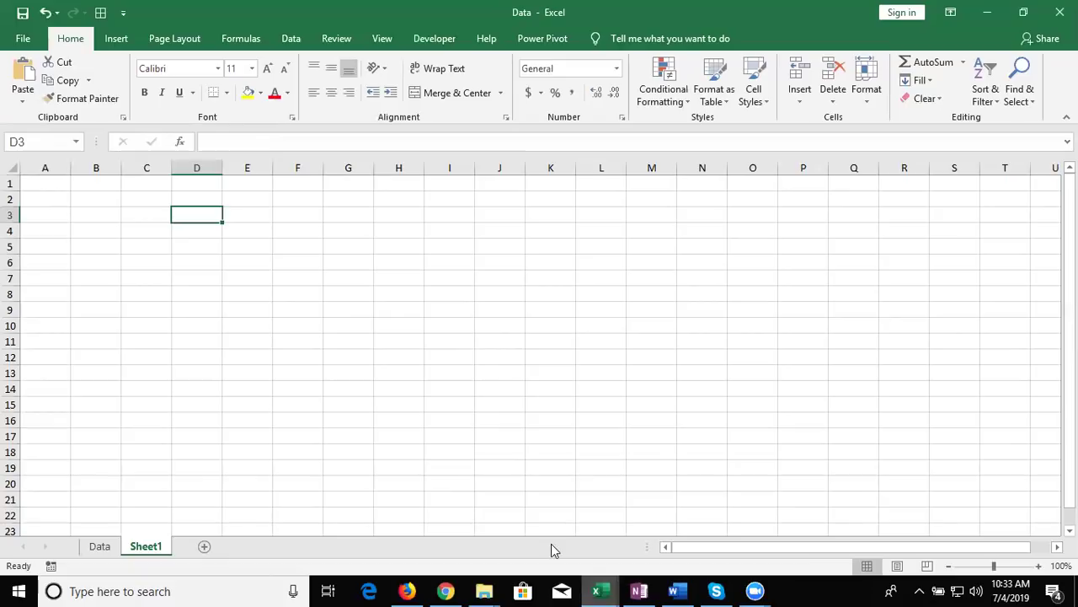
pyautogui.click(552, 550)
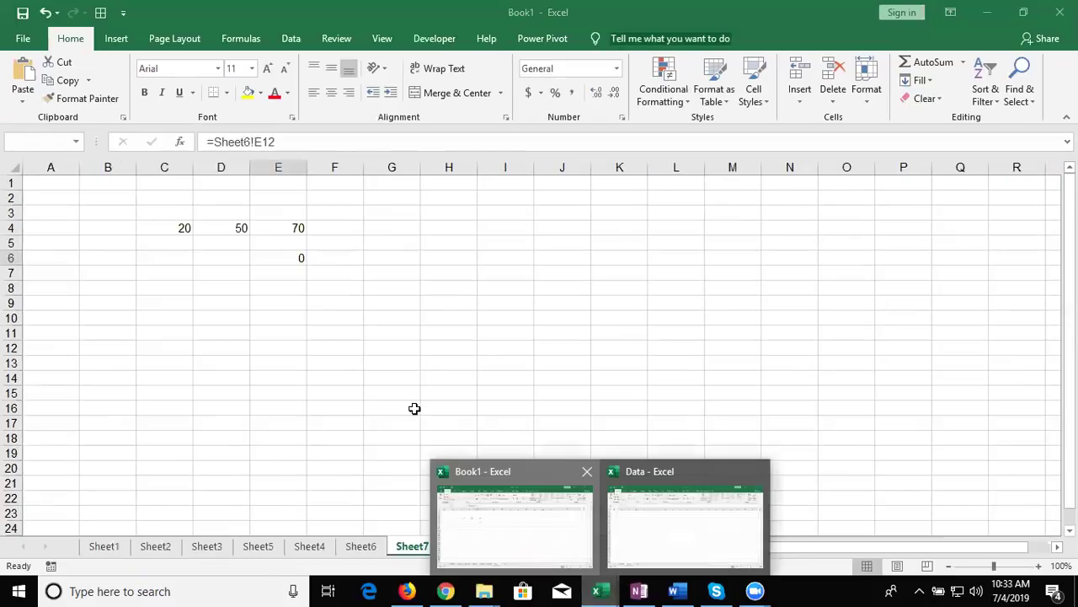
# - Give F6 the formula =[Data.xlsm]Sheet1!$H$9 by picking Data's H9, then close Data
pyautogui.click(332, 257)
pyautogui.write('=')
pyautogui.press('BackSpace')
pyautogui.press('BackSpace')
pyautogui.write('=')
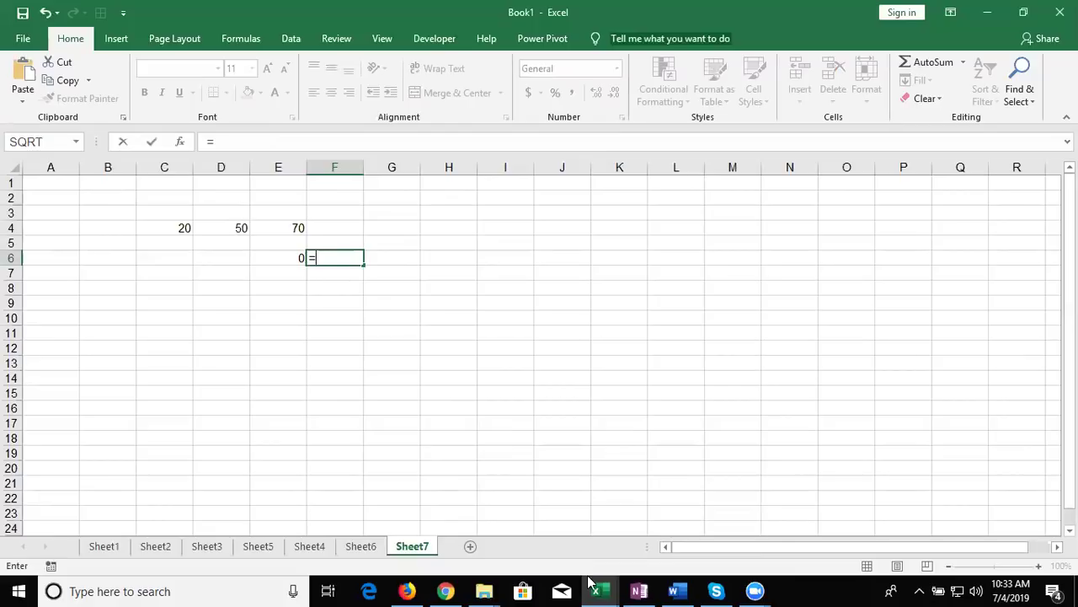
pyautogui.click(685, 544)
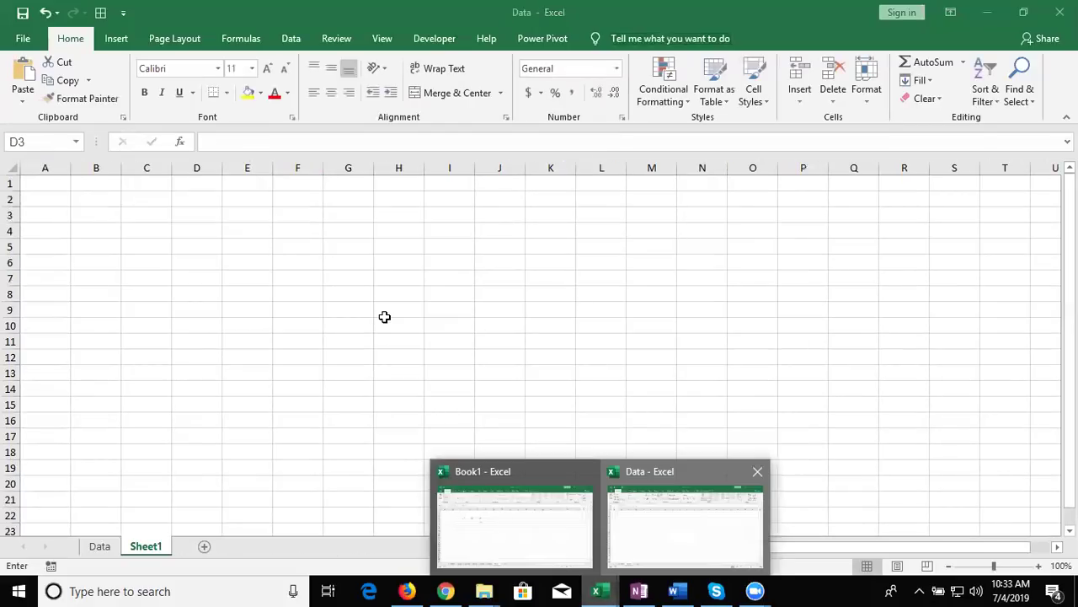
pyautogui.click(385, 316)
pyautogui.press('Return')
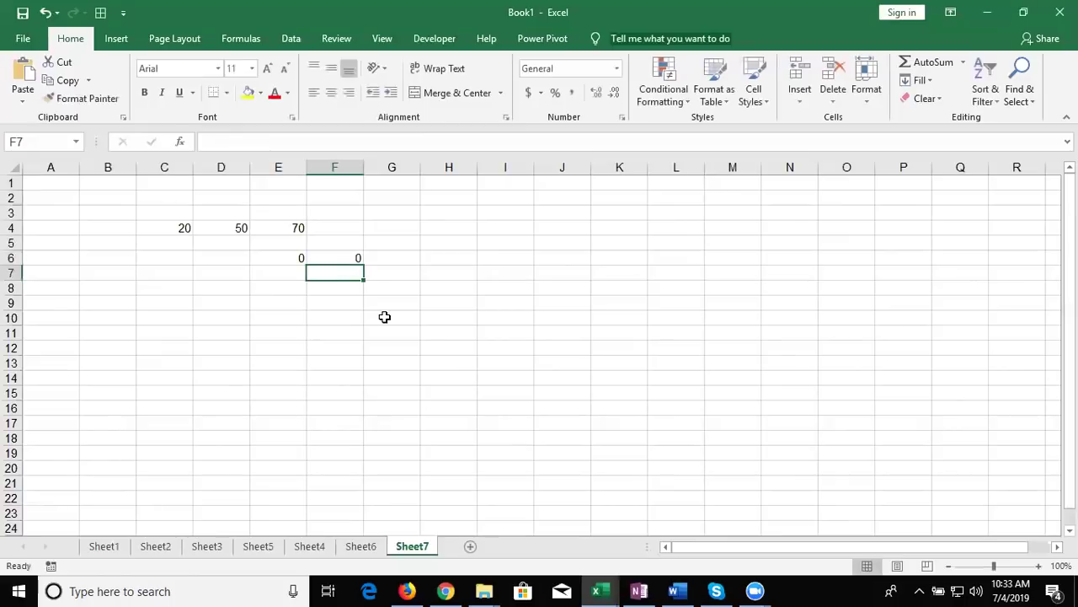
pyautogui.press('Up')
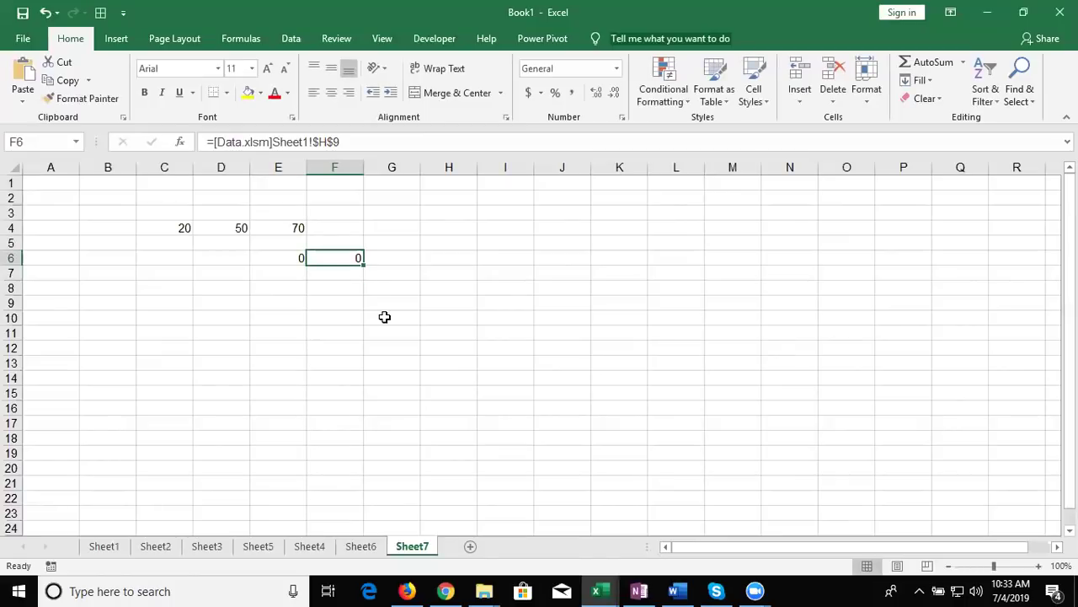
pyautogui.click(602, 590)
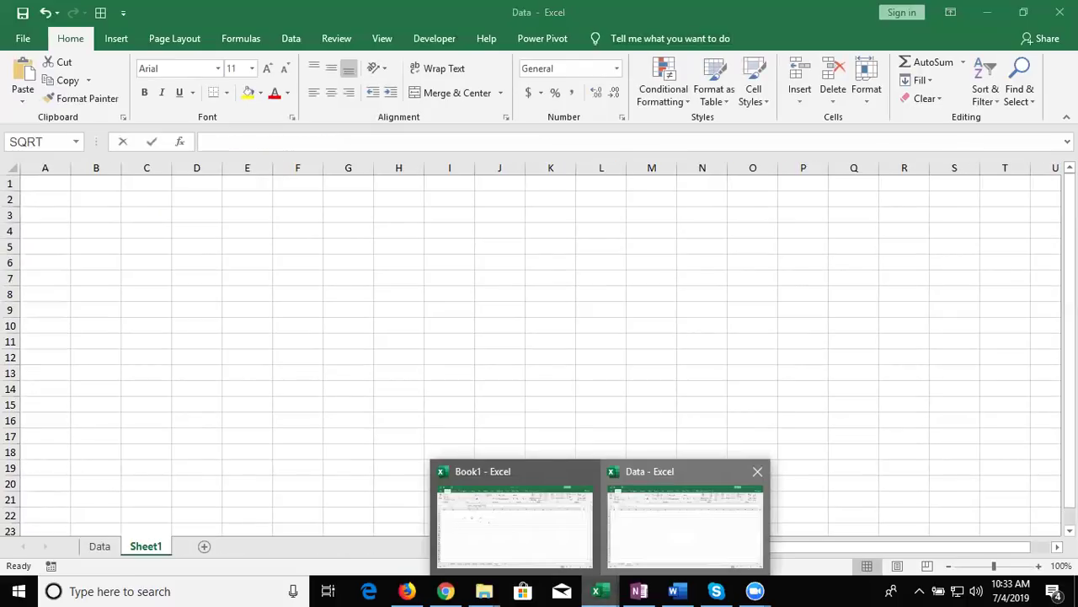
pyautogui.click(196, 215)
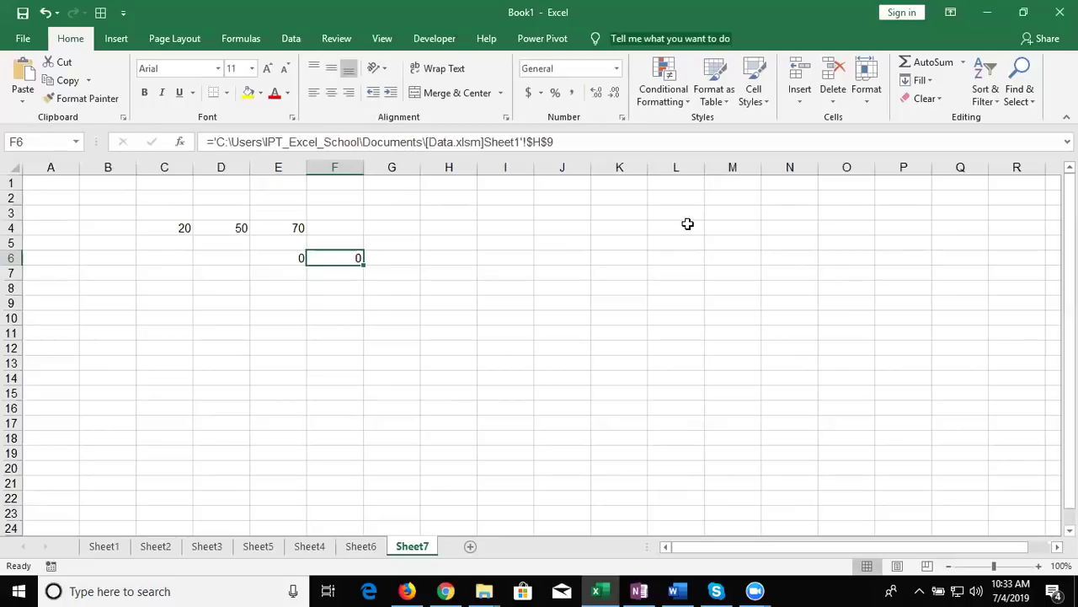
pyautogui.doubleClick(346, 257)
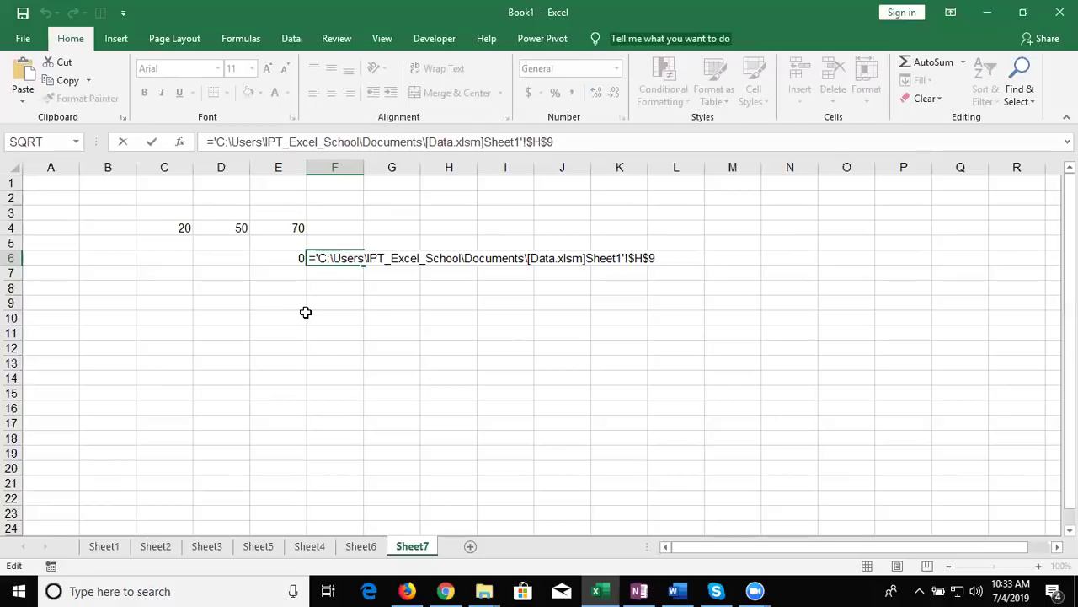
pyautogui.hotkey('ctrl', 'Return')
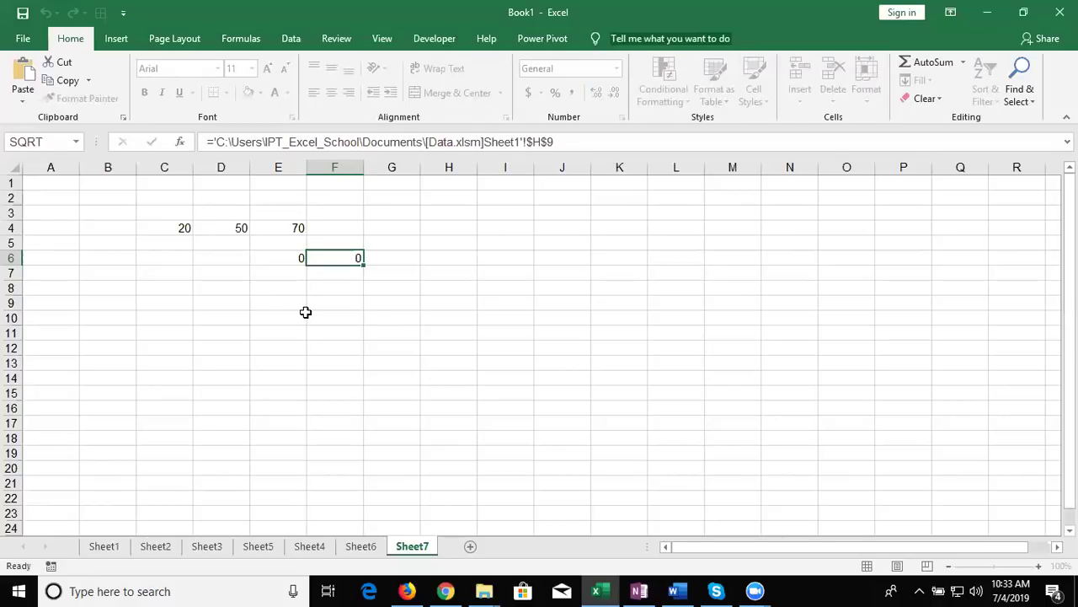
# - Reopen Data from Recent workbooks and return to Book1, where F6 shows the short link
pyautogui.click(25, 39)
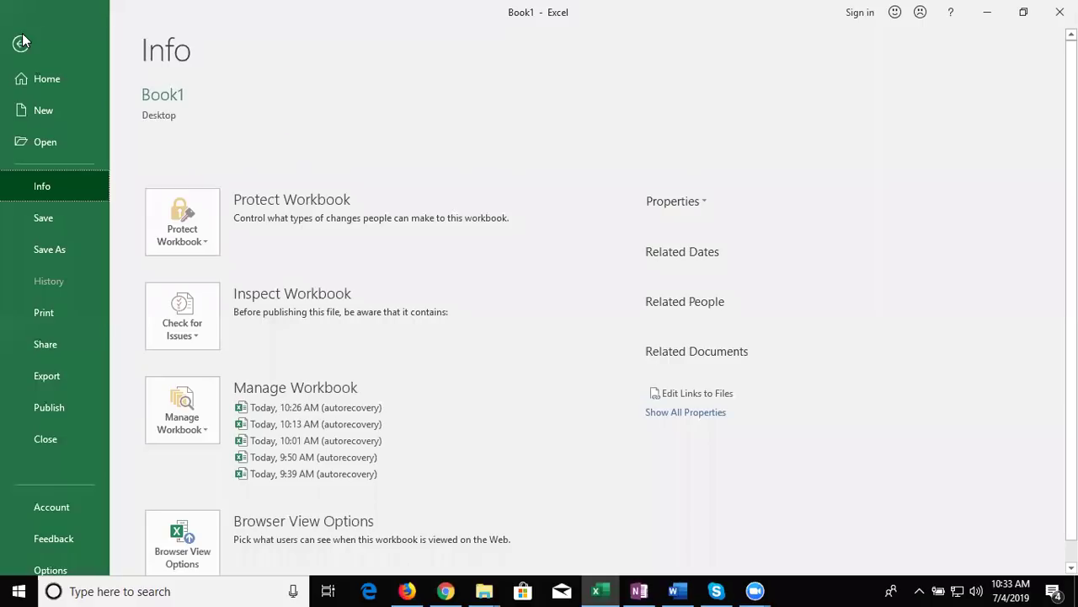
pyautogui.click(62, 149)
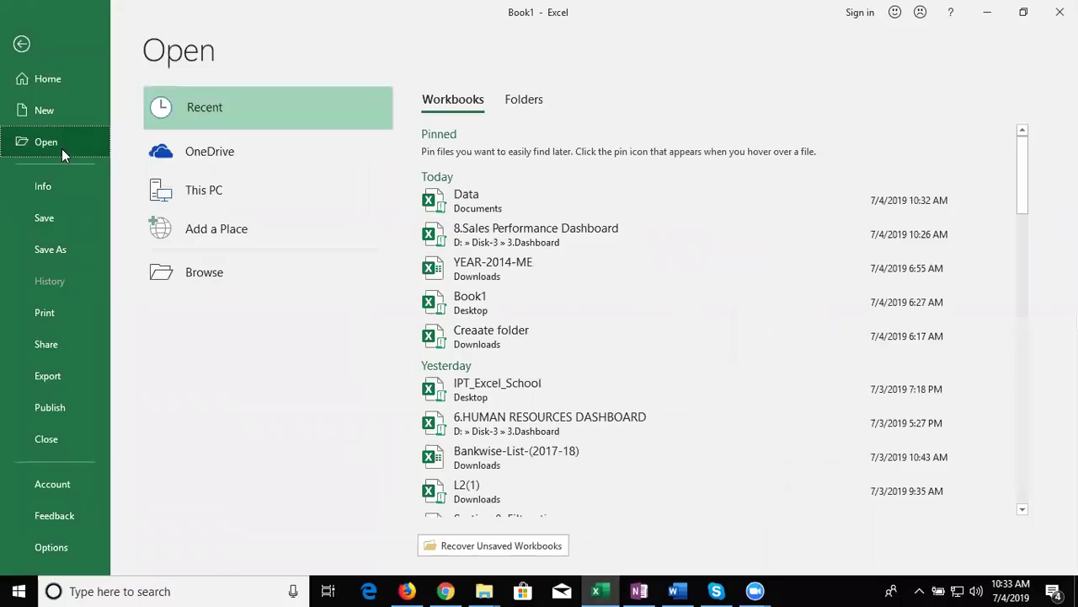
pyautogui.click(448, 200)
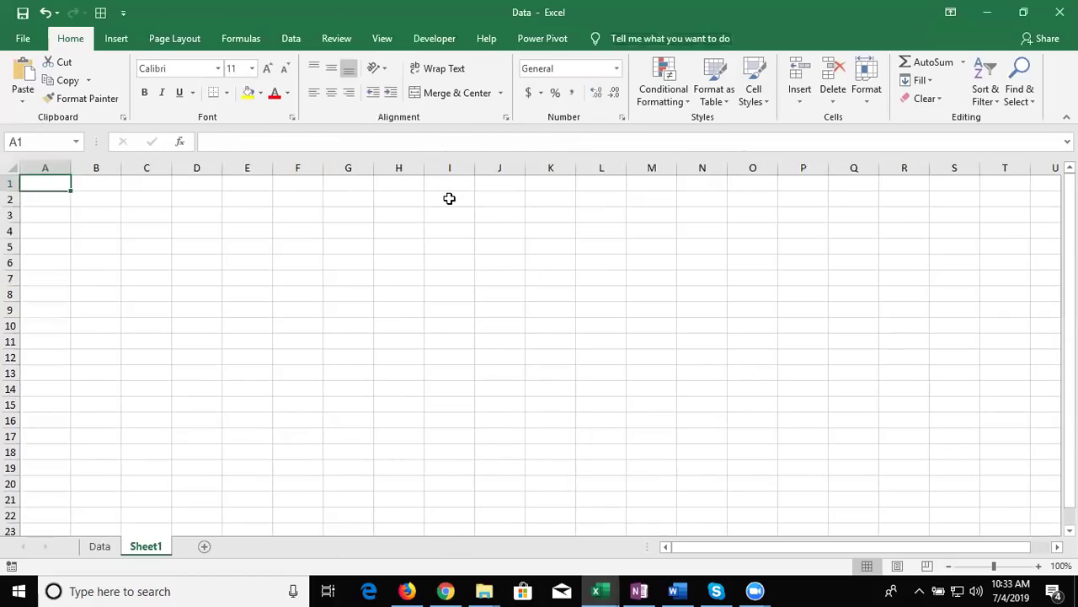
pyautogui.hotkey('alt', 'Tab')
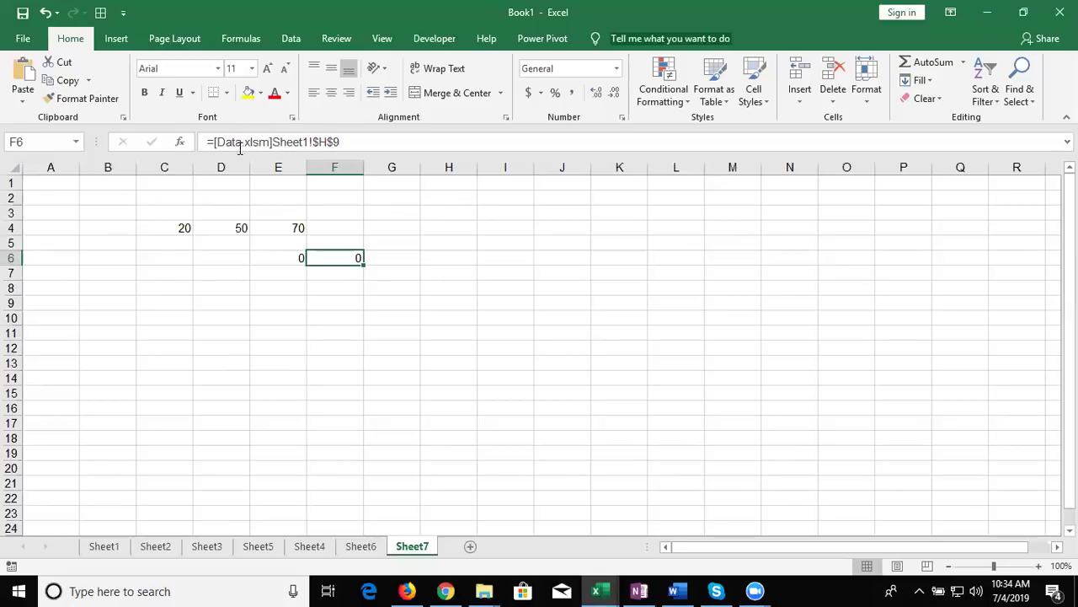
# - Close the Data workbook and inspect F6, whose link now shows Data.xlsm's full Documents path
pyautogui.click(609, 582)
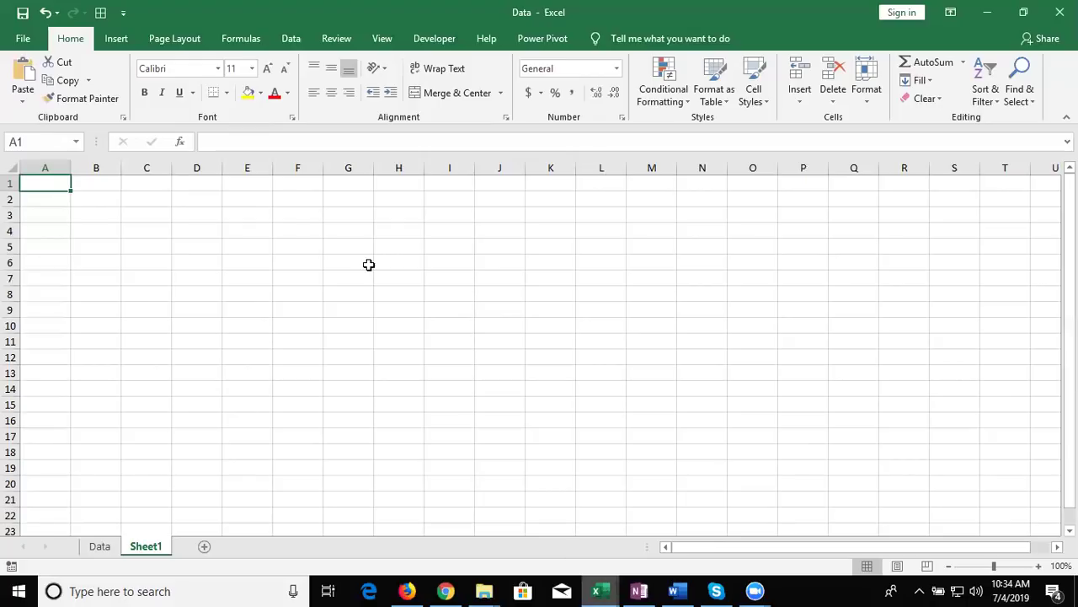
pyautogui.hotkey('ctrl', 'Tab')
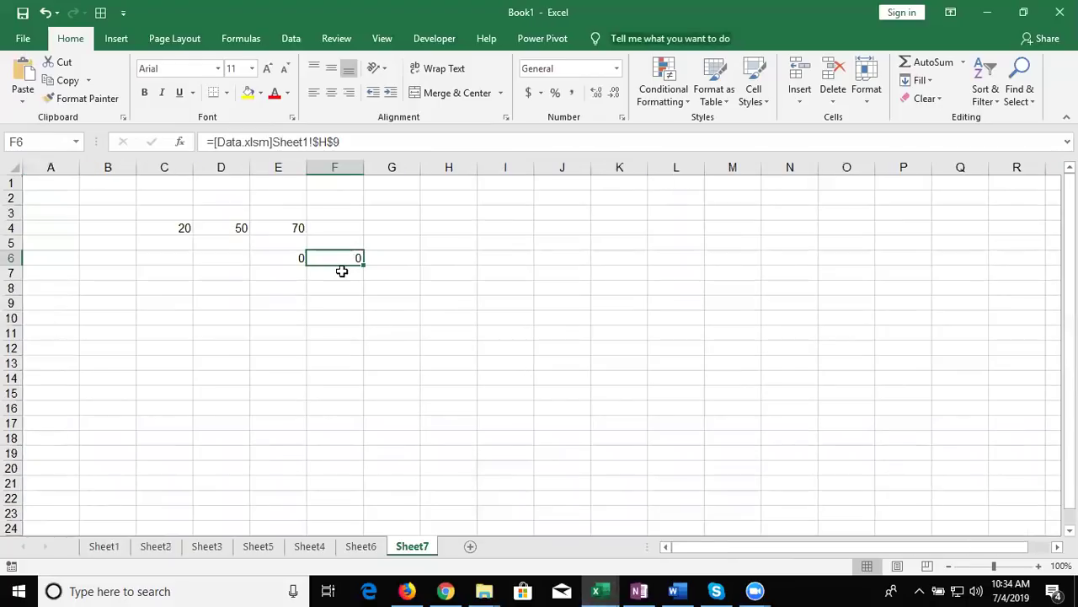
pyautogui.doubleClick(330, 258)
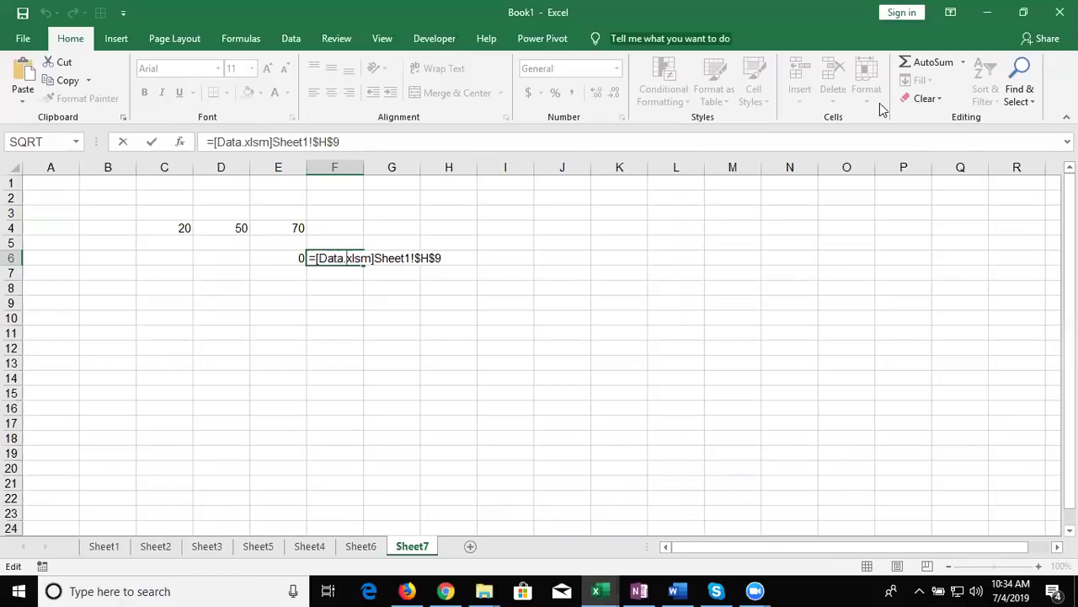
pyautogui.hotkey('alt', 'Tab')
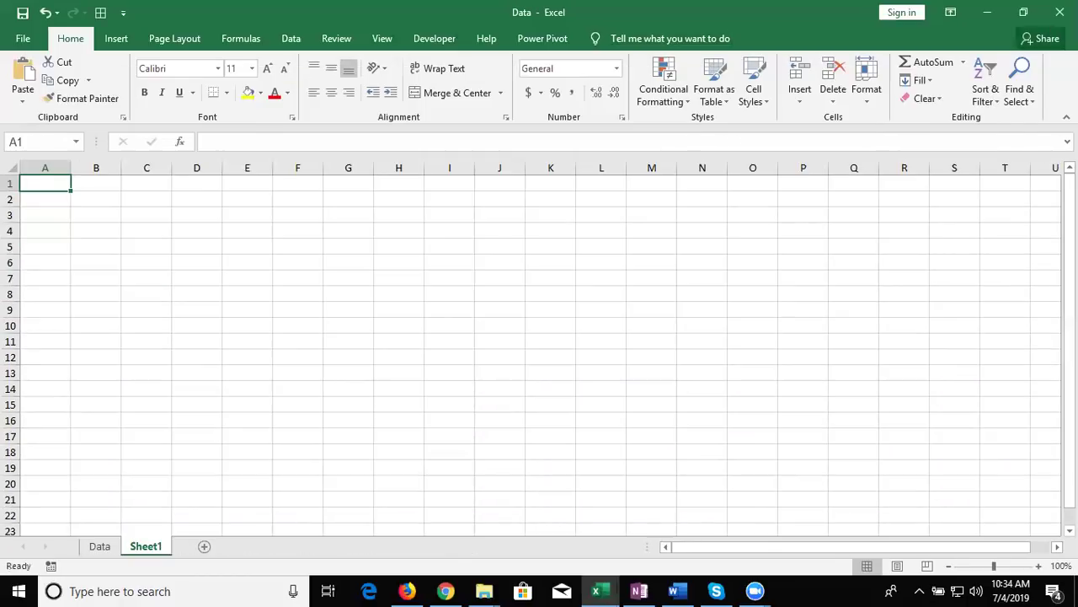
pyautogui.click(1053, 18)
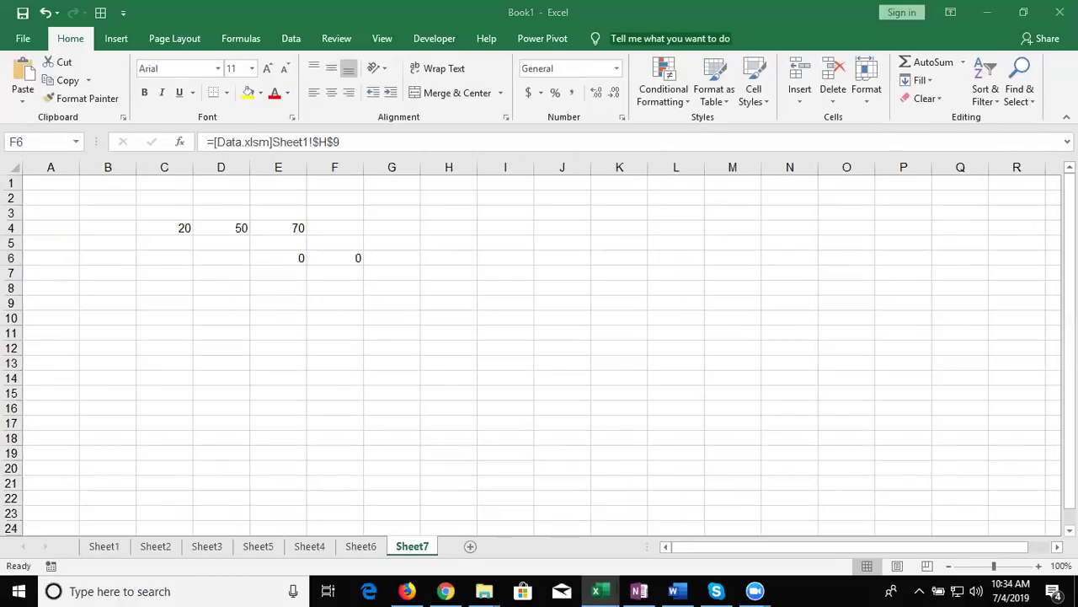
pyautogui.doubleClick(341, 258)
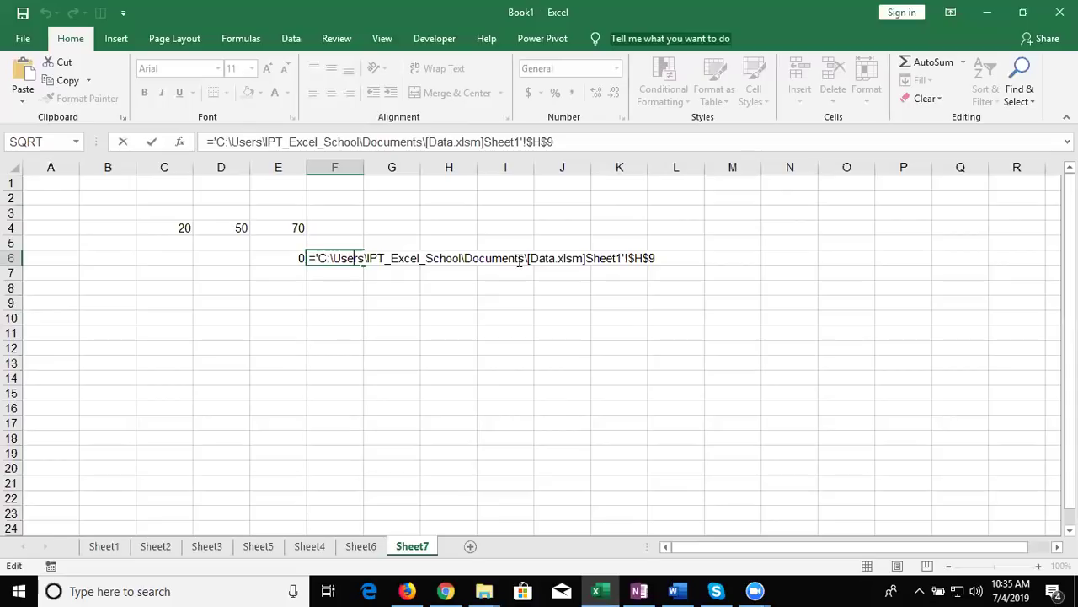
pyautogui.hotkey('ctrl', 'Return')
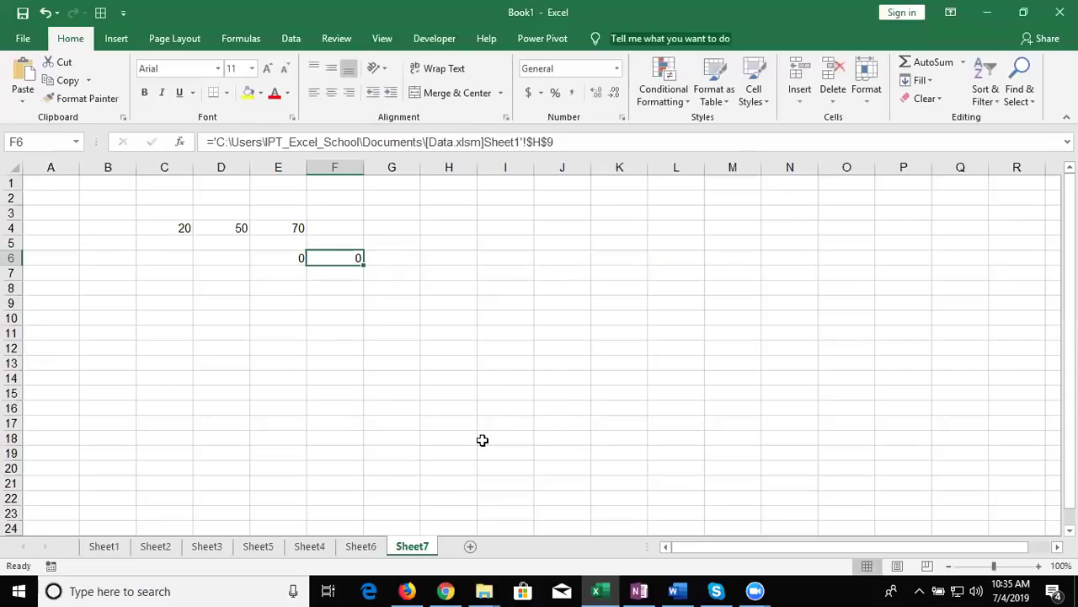
# - Add Sheet8 and enter twelve numbers down A1:A12, starting with 85 and 36
pyautogui.click(471, 546)
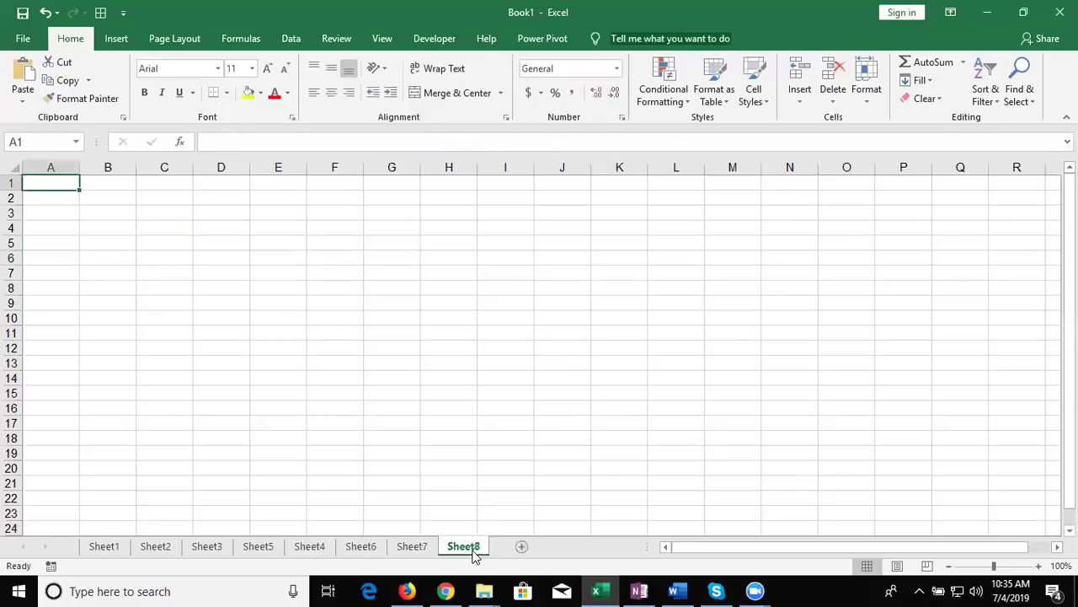
pyautogui.write('85')
pyautogui.press('Return')
pyautogui.write('3')
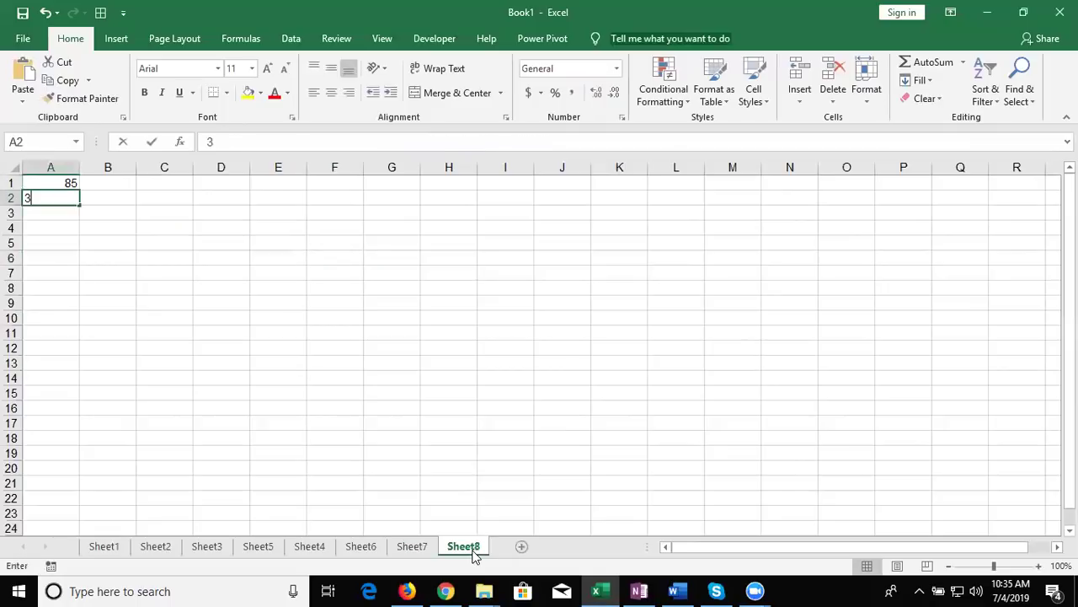
pyautogui.write('6')
pyautogui.press('Return')
pyautogui.write('85')
pyautogui.press('Return')
pyautogui.write('4')
pyautogui.write('7')
pyautogui.press('Return')
pyautogui.write('85')
pyautogui.press('Return')
pyautogui.write('6')
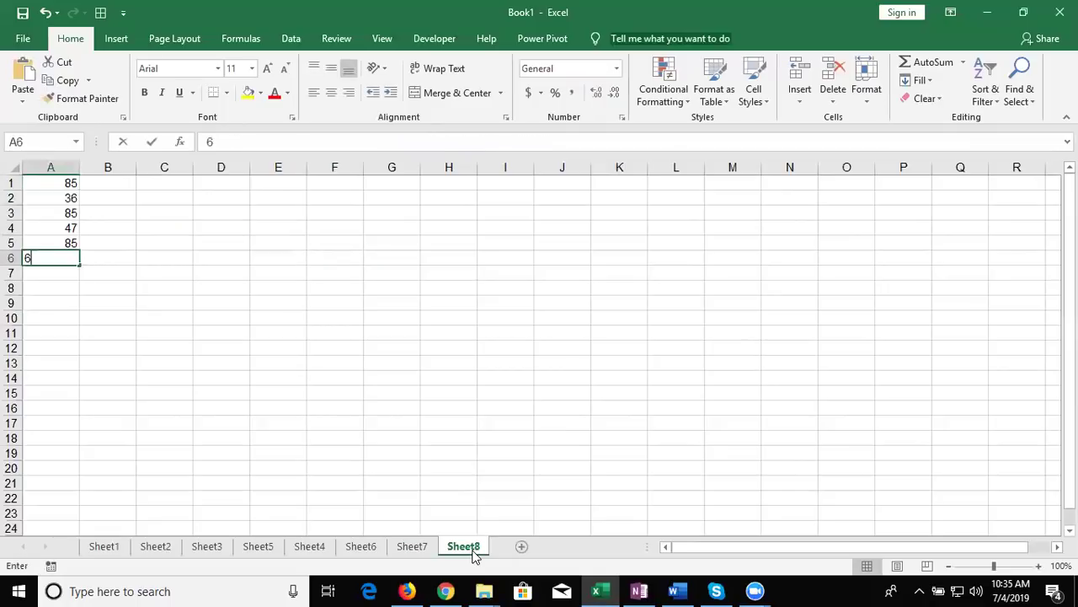
pyautogui.write('9')
pyautogui.press('Return')
pyautogui.write('85')
pyautogui.press('Return')
pyautogui.write('65')
pyautogui.press('Return')
pyautogui.write('36')
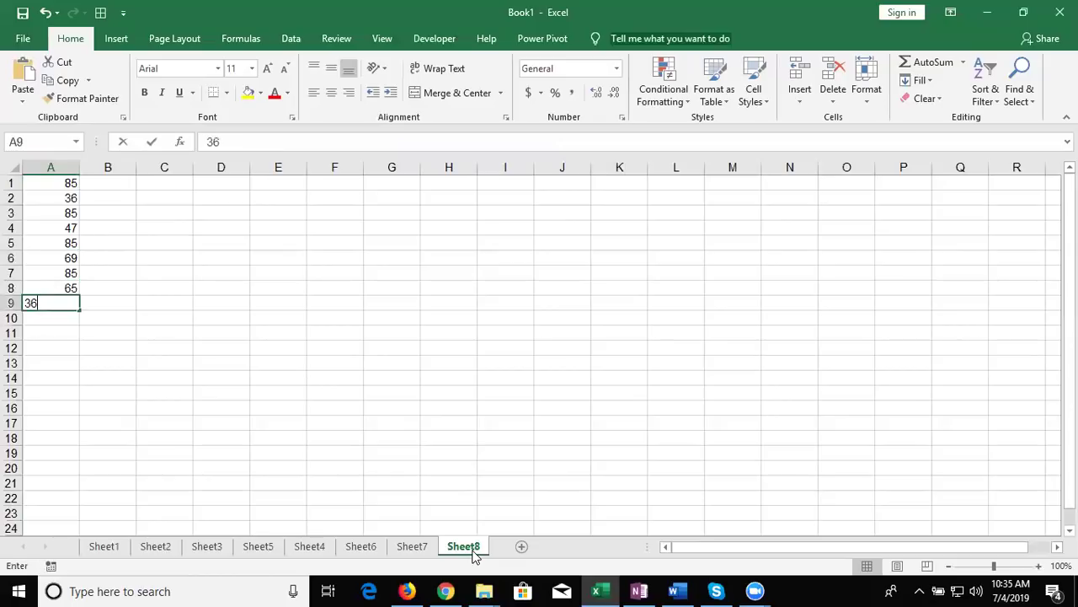
pyautogui.press('Return')
pyautogui.write('52')
pyautogui.press('Return')
pyautogui.write('14')
pyautogui.press('Return')
pyautogui.write('85')
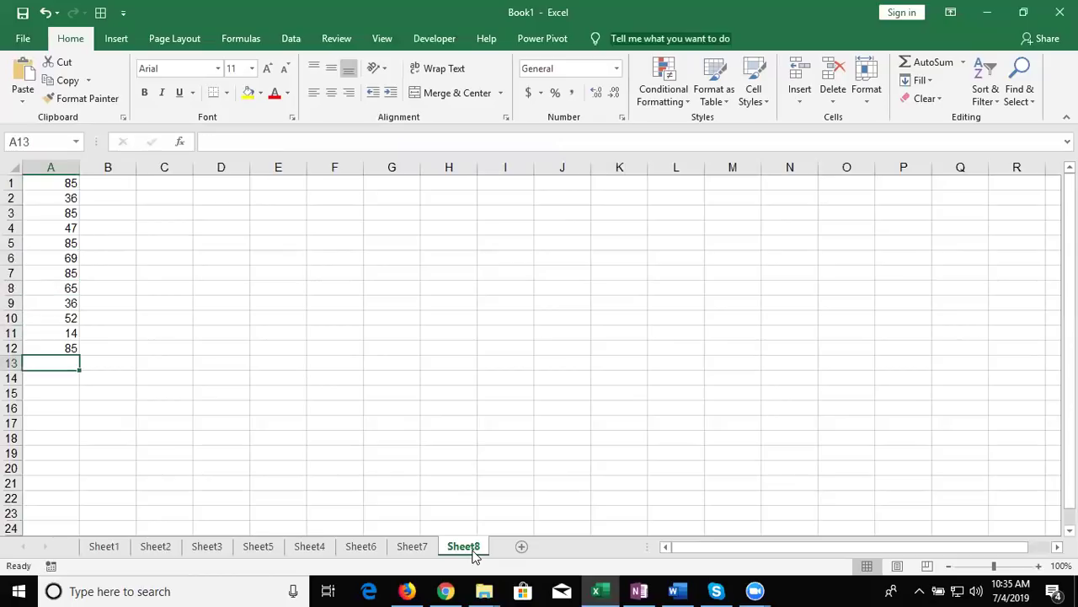
# - Enter =A1+20 in B1 so it shows 105
pyautogui.press('Up')
pyautogui.press('Right')
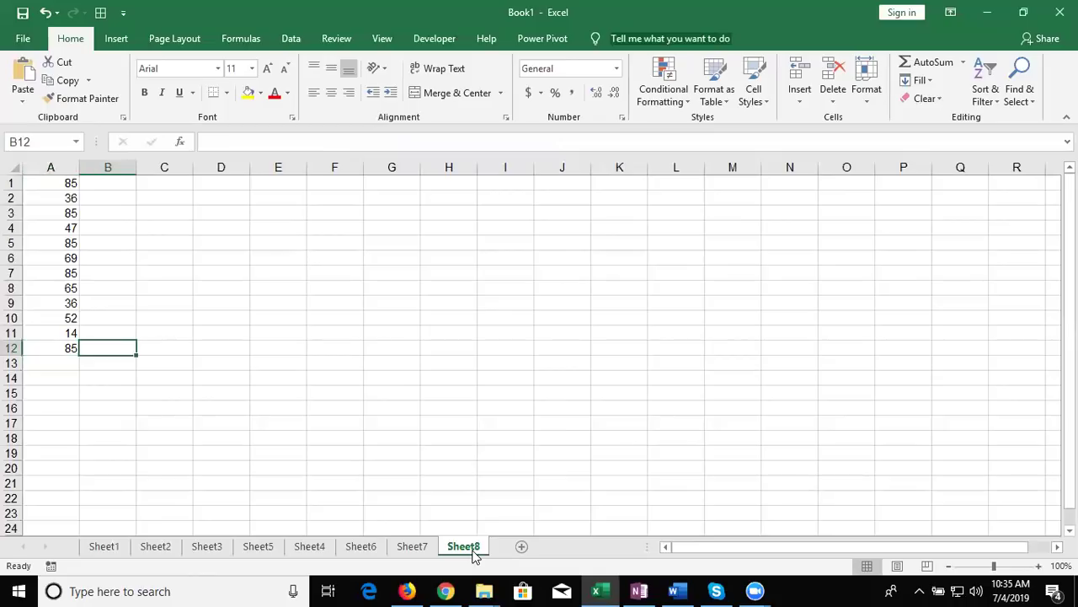
pyautogui.hotkey('ctrl', 'Up')
pyautogui.write('=')
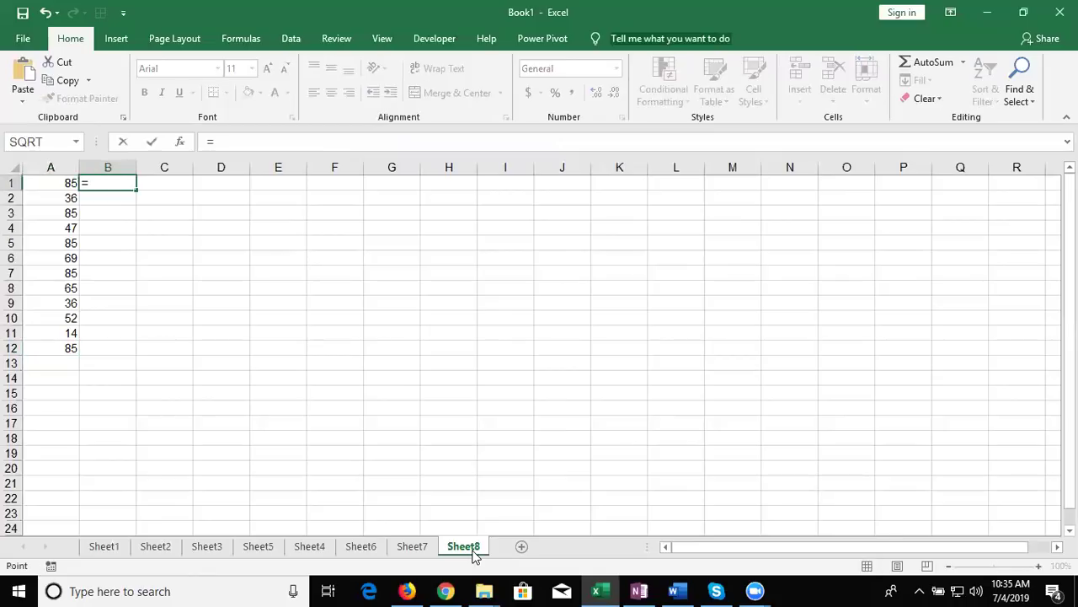
pyautogui.press('Left')
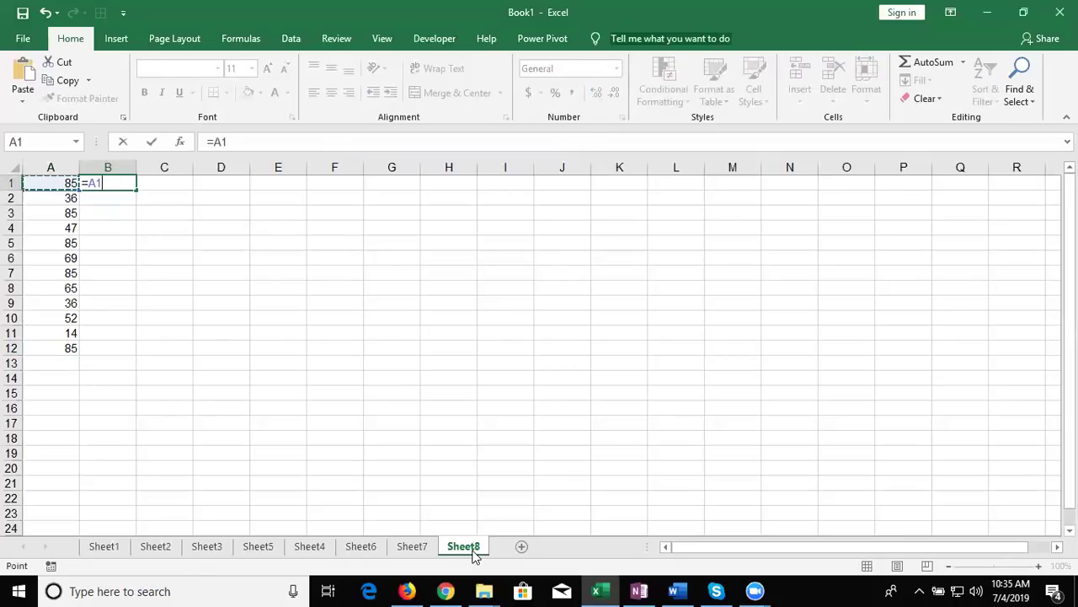
pyautogui.write('+20')
pyautogui.press('Return')
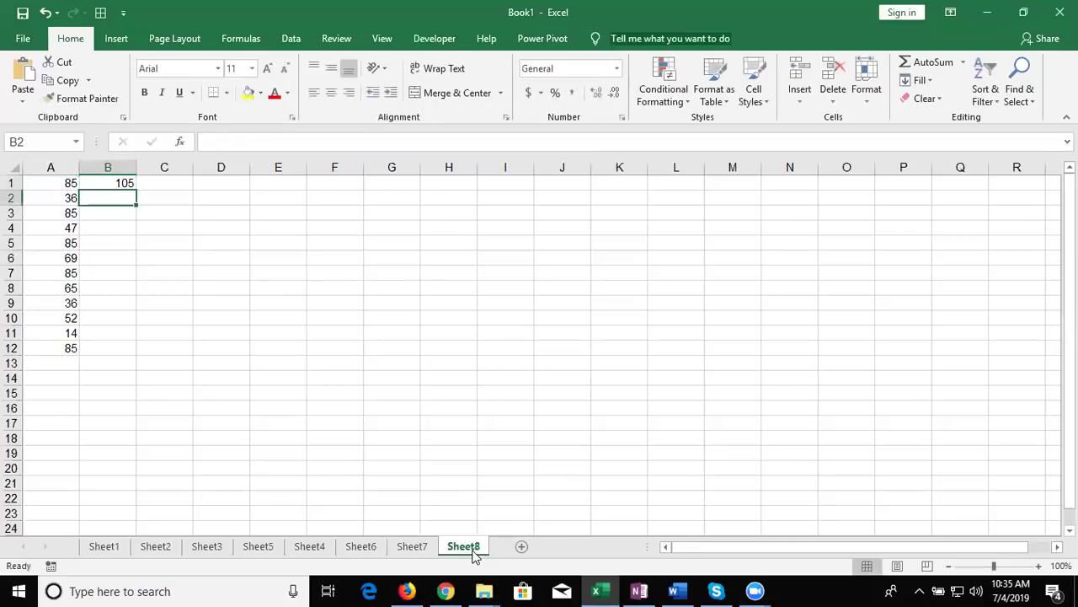
pyautogui.press('Up')
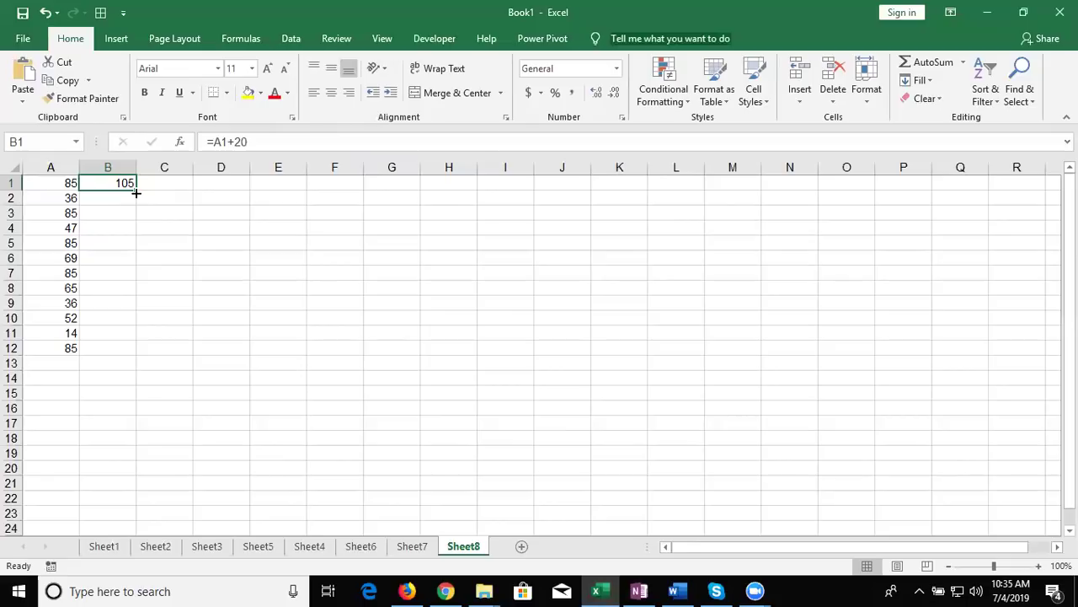
# - Fill =A1+20 down to B12 and check the adjusted formulas in B2, B4 and B10
pyautogui.doubleClick(135, 193)
pyautogui.press('Down')
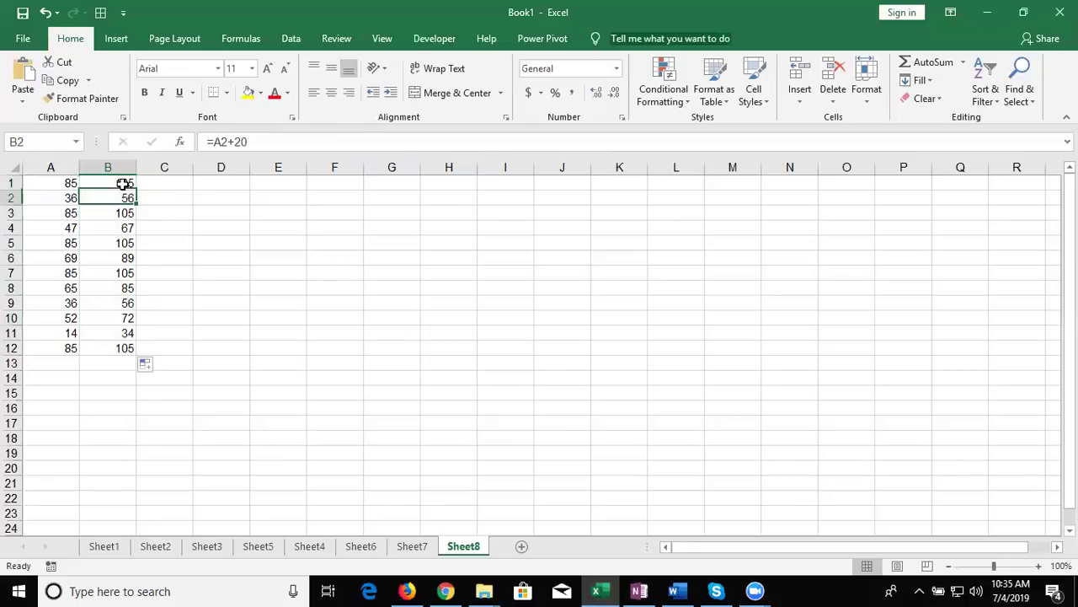
pyautogui.press('Down')
pyautogui.press('Down')
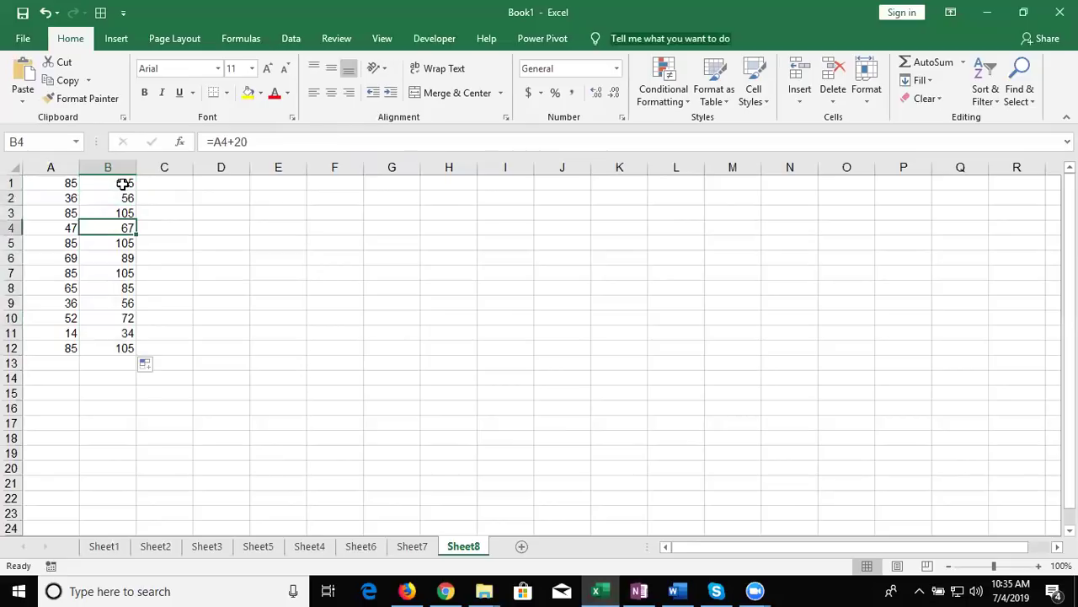
pyautogui.press('Down')
pyautogui.press('Down')
pyautogui.press('Down')
pyautogui.press('Down')
pyautogui.press('Down')
pyautogui.press('Down')
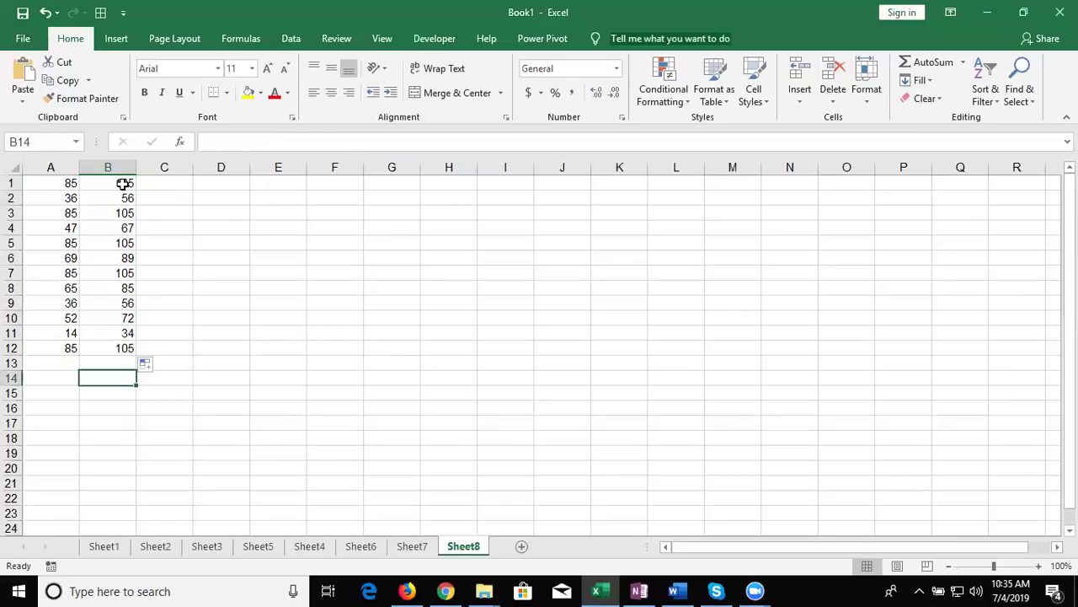
pyautogui.press('Up')
pyautogui.press('Up')
pyautogui.press('Up')
pyautogui.hotkey('ctrl', 'Up')
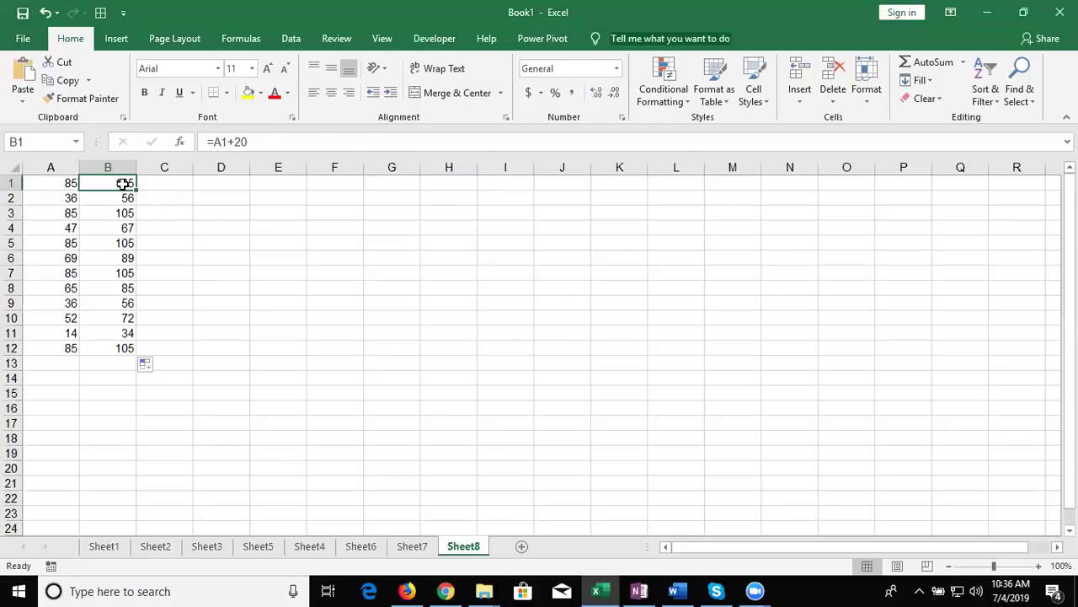
# - Compare the relative formulas in B1 through B12, then begin a formula in C1
pyautogui.press('Down')
pyautogui.press('Up')
pyautogui.press('Down')
pyautogui.press('Down')
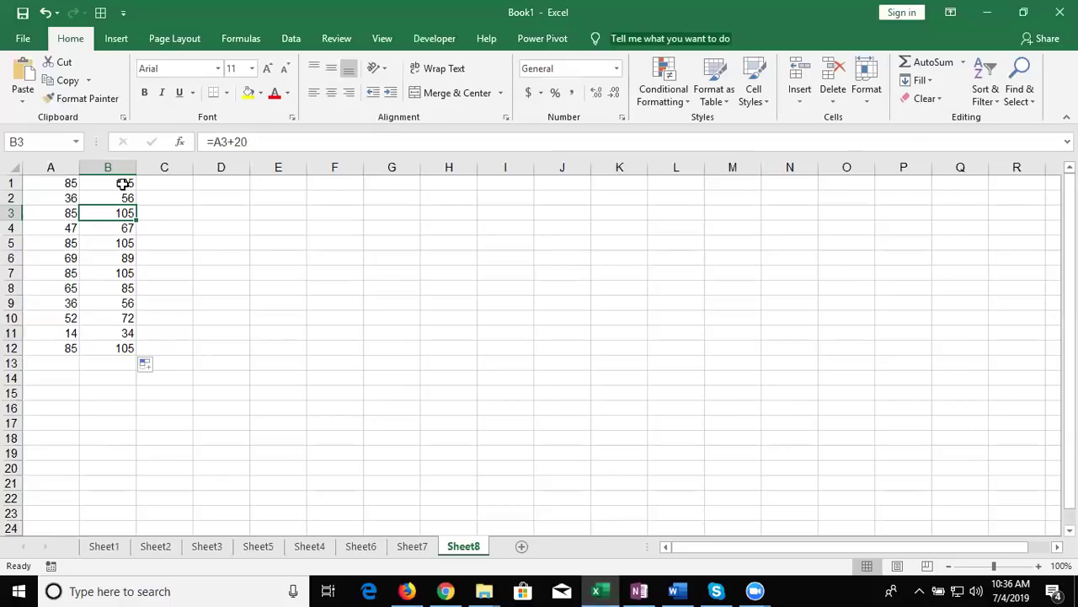
pyautogui.click(123, 183)
pyautogui.press('Down')
pyautogui.press('Down')
pyautogui.press('Down')
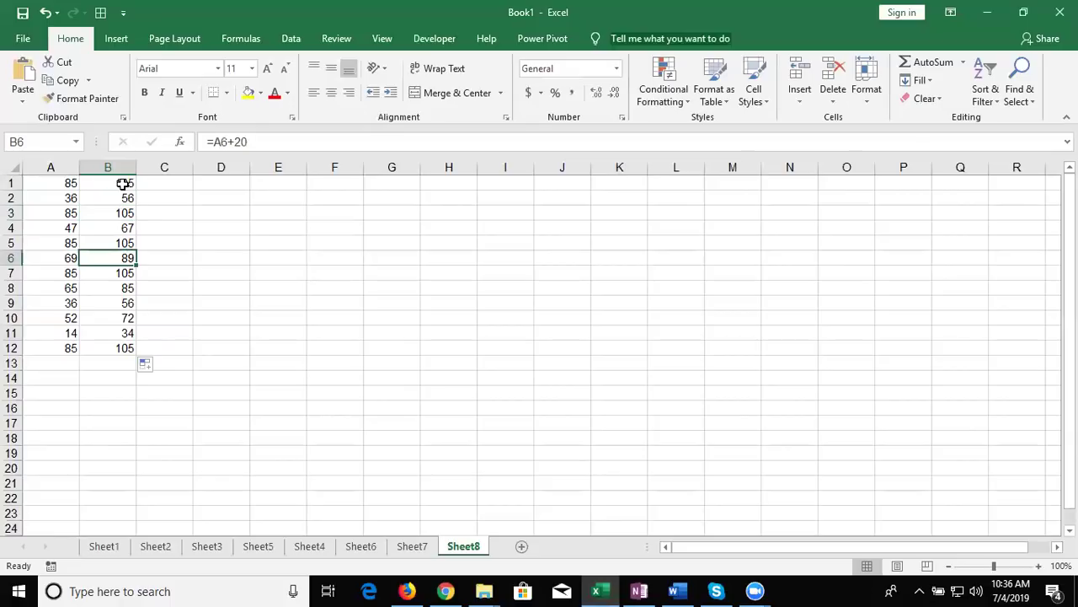
pyautogui.hotkey('ctrl', 'Down')
pyautogui.press('Up')
pyautogui.press('Up')
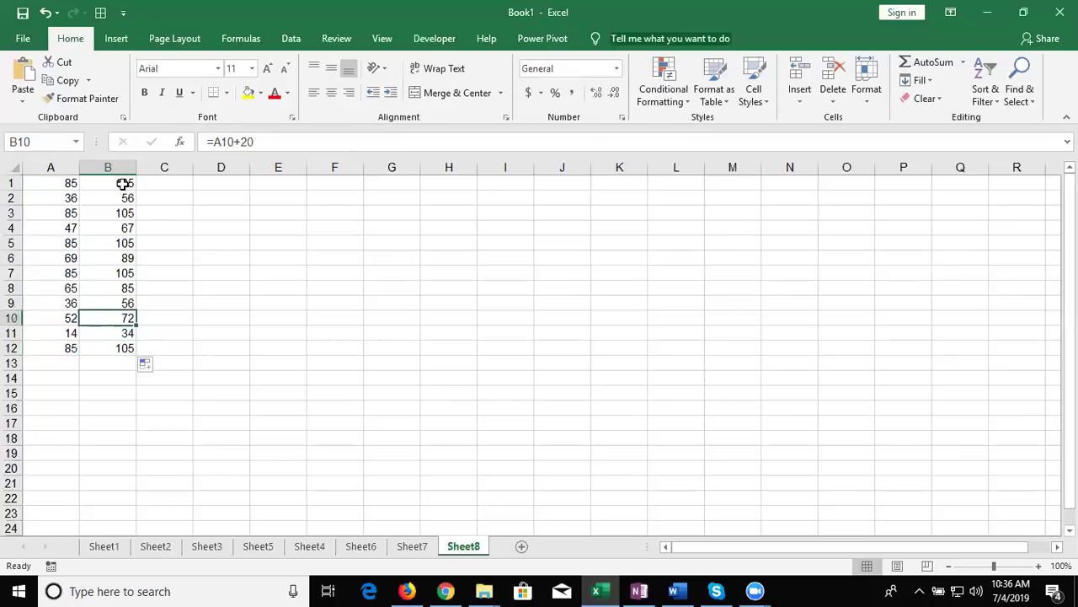
pyautogui.press('Up')
pyautogui.press('Up')
pyautogui.press('Up')
pyautogui.press('Up')
pyautogui.press('Up')
pyautogui.press('Up')
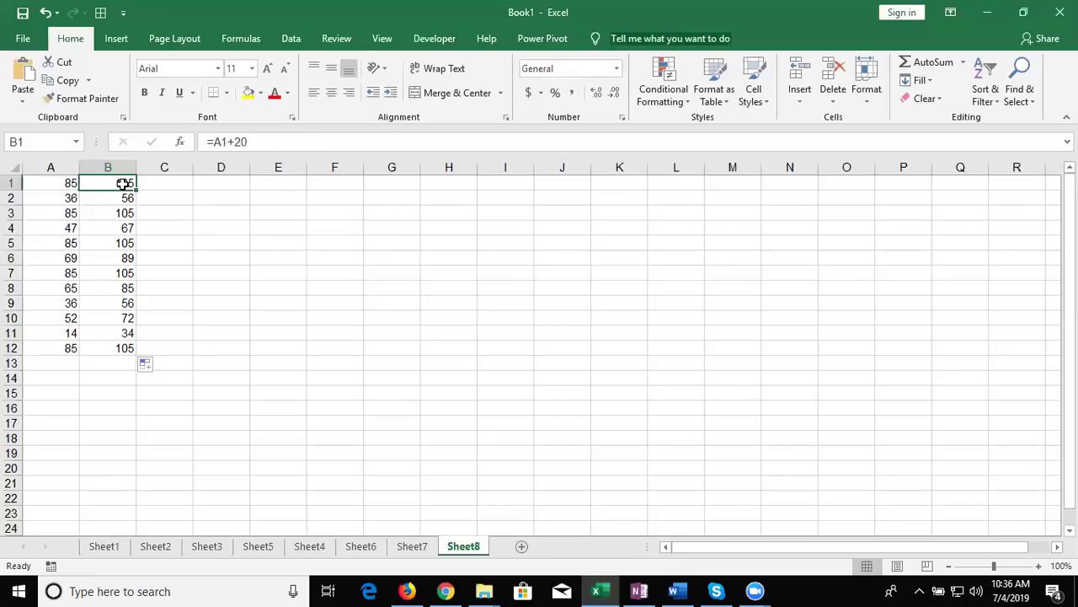
pyautogui.hotkey('ctrl', 'shift', 'Down')
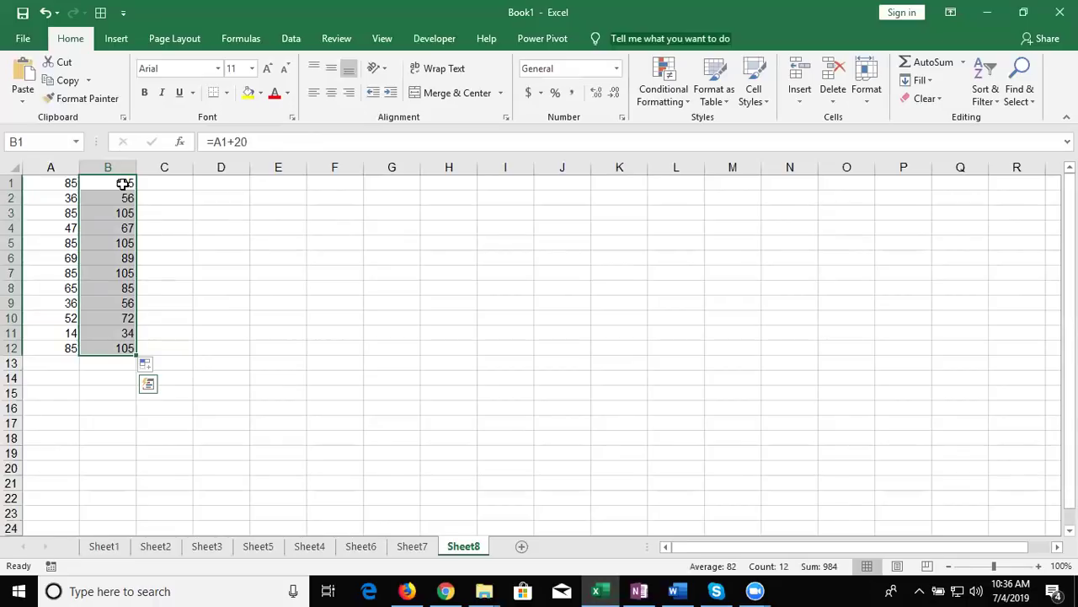
pyautogui.click(124, 184)
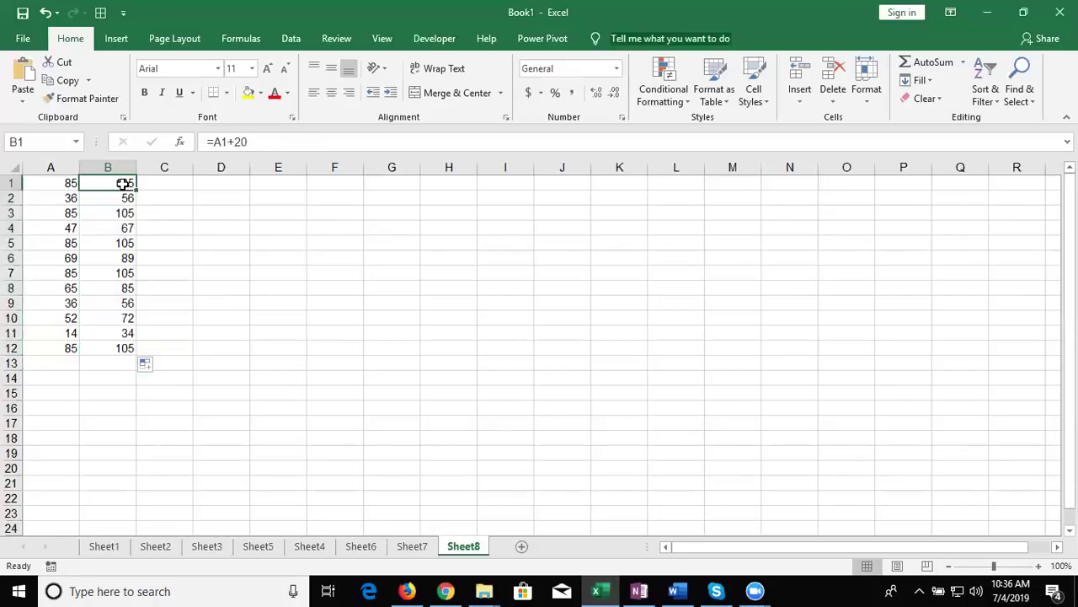
pyautogui.press('Right')
pyautogui.write('=')
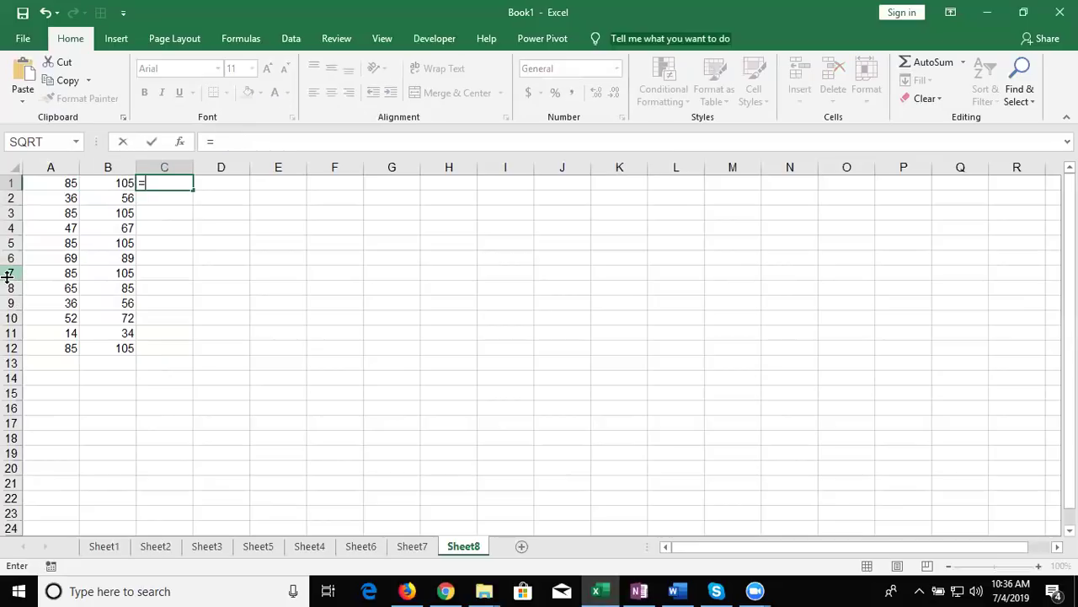
# - Cancel the C1 formula and enter 20 in D1
pyautogui.press('Escape')
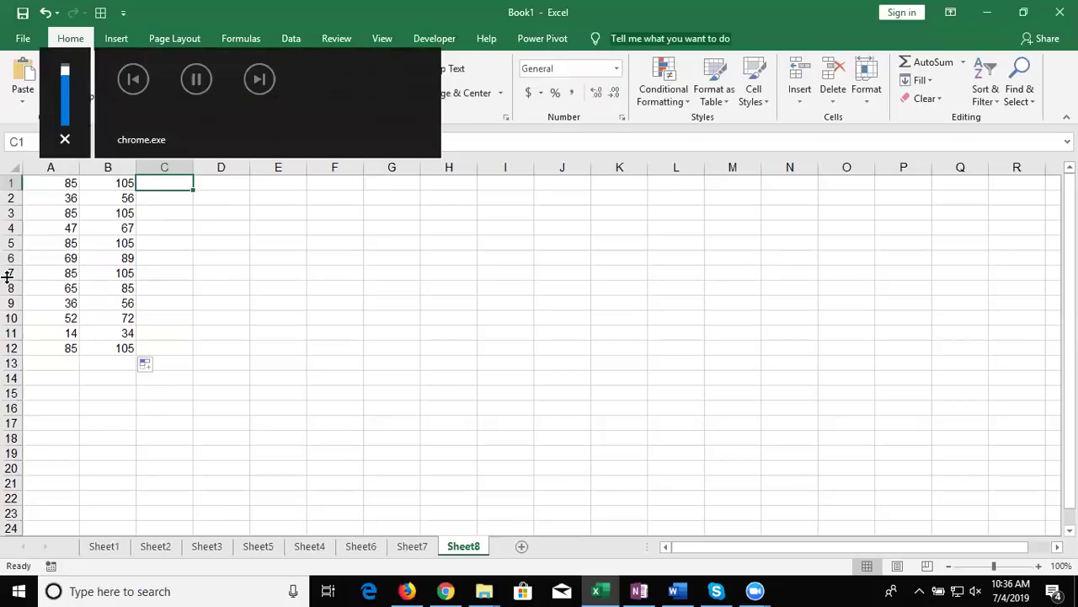
pyautogui.press('XF86AudioMute')
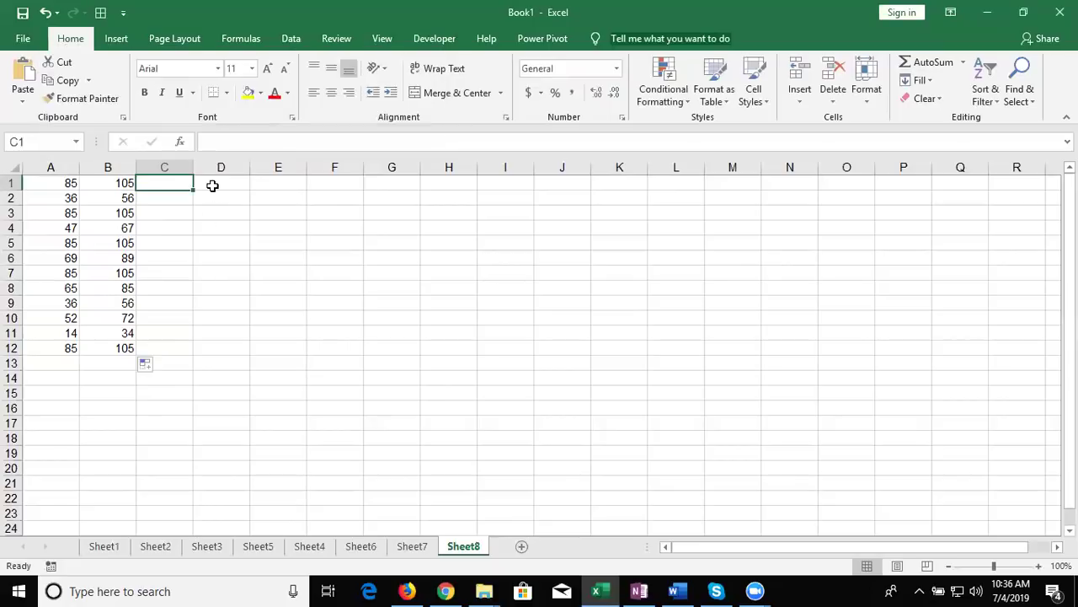
pyautogui.click(199, 184)
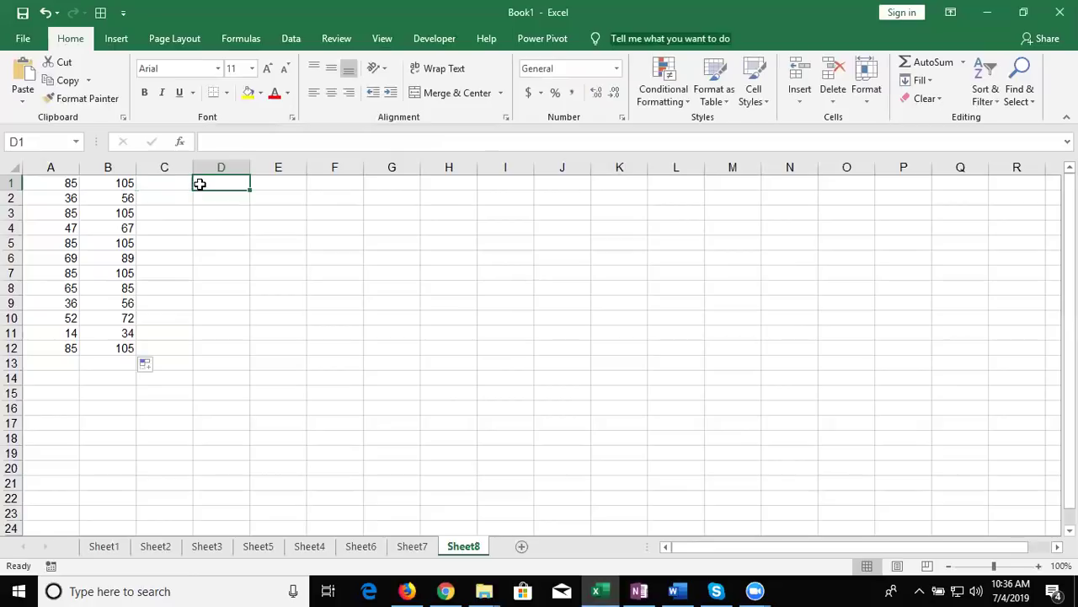
pyautogui.write('2')
pyautogui.press('Return')
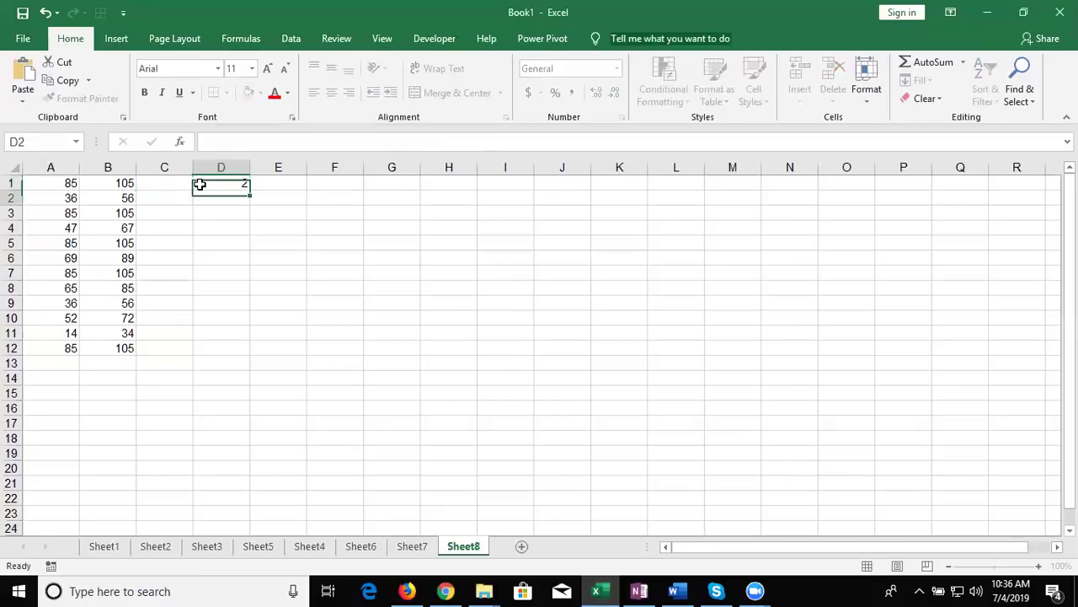
pyautogui.click(200, 184)
pyautogui.write('20')
pyautogui.press('Left')
pyautogui.press('Left')
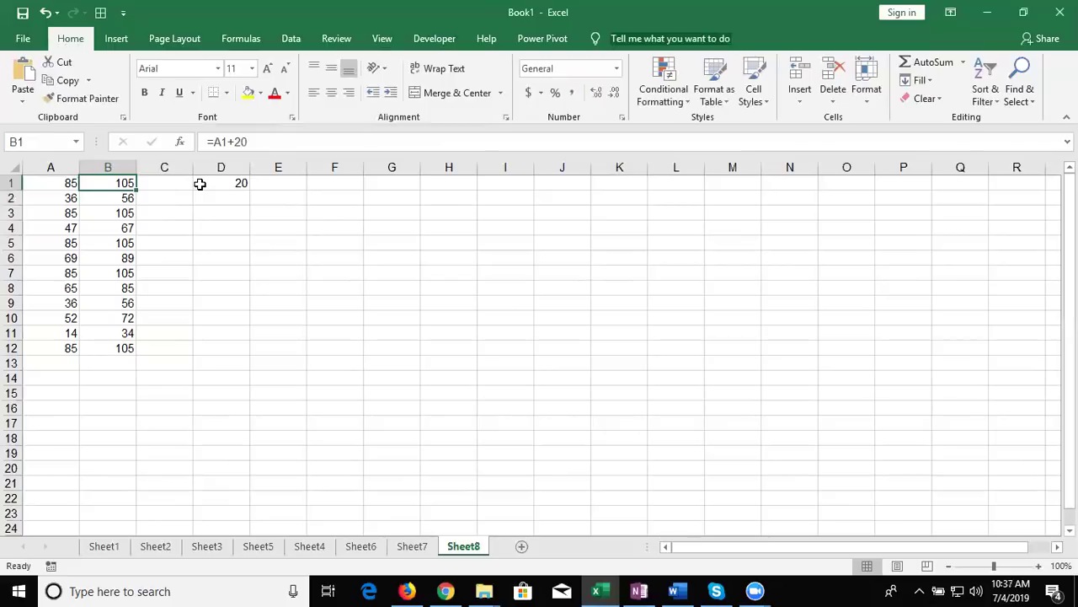
# - Clear B1:B12 and enter =A1+D1 in B1
pyautogui.hotkey('ctrl', 'shift', 'Down')
pyautogui.press('Delete')
pyautogui.hotkey('ctrl', 'shift', 'Up')
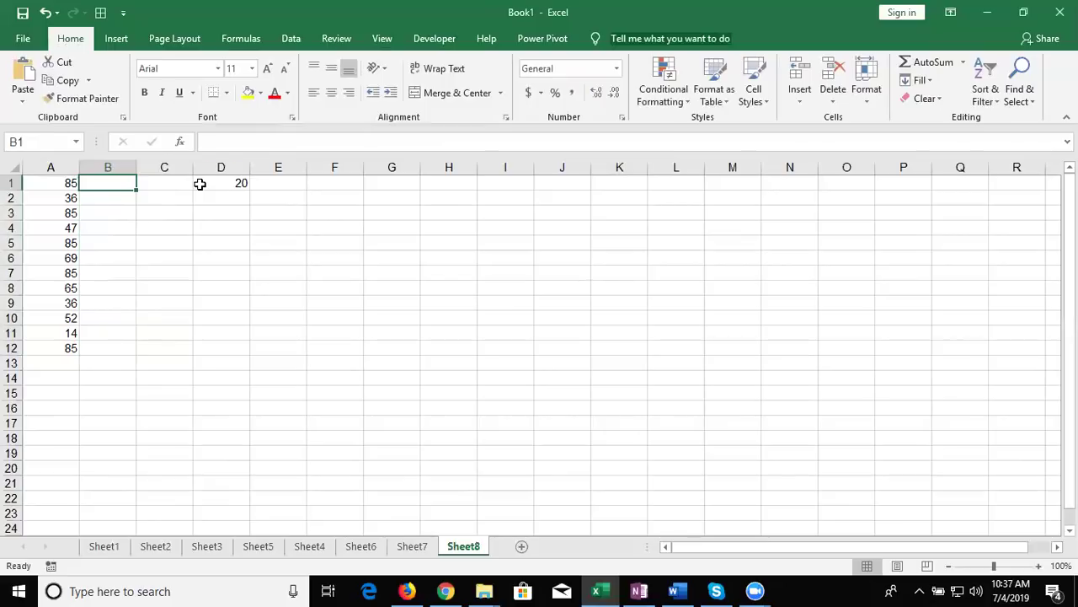
pyautogui.write('=')
pyautogui.press('Left')
pyautogui.write('+')
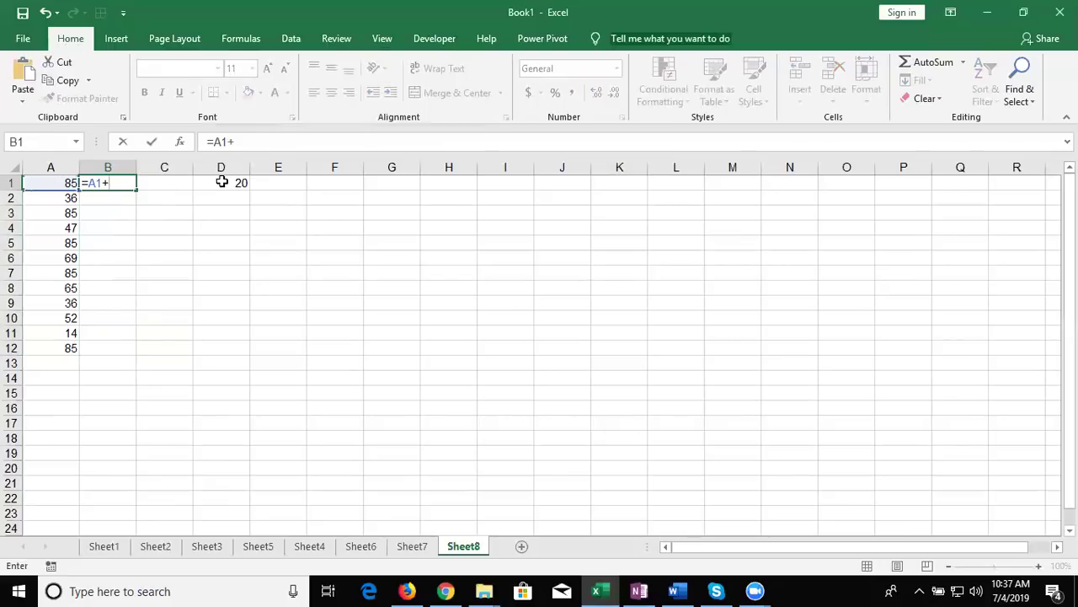
pyautogui.click(221, 182)
pyautogui.press('Return')
pyautogui.press('Return')
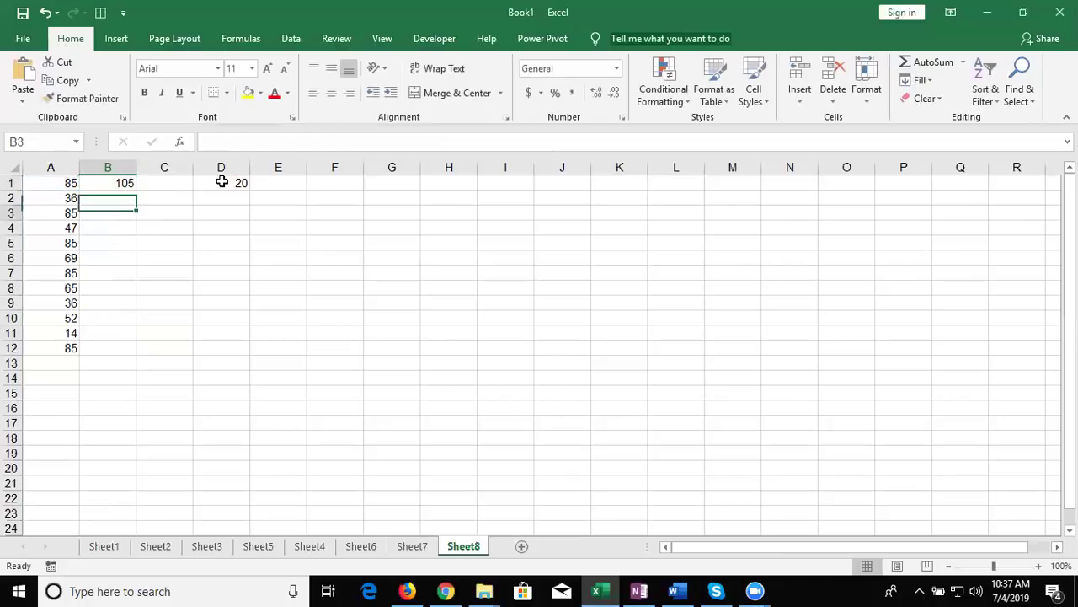
pyautogui.press('Up')
pyautogui.press('Up')
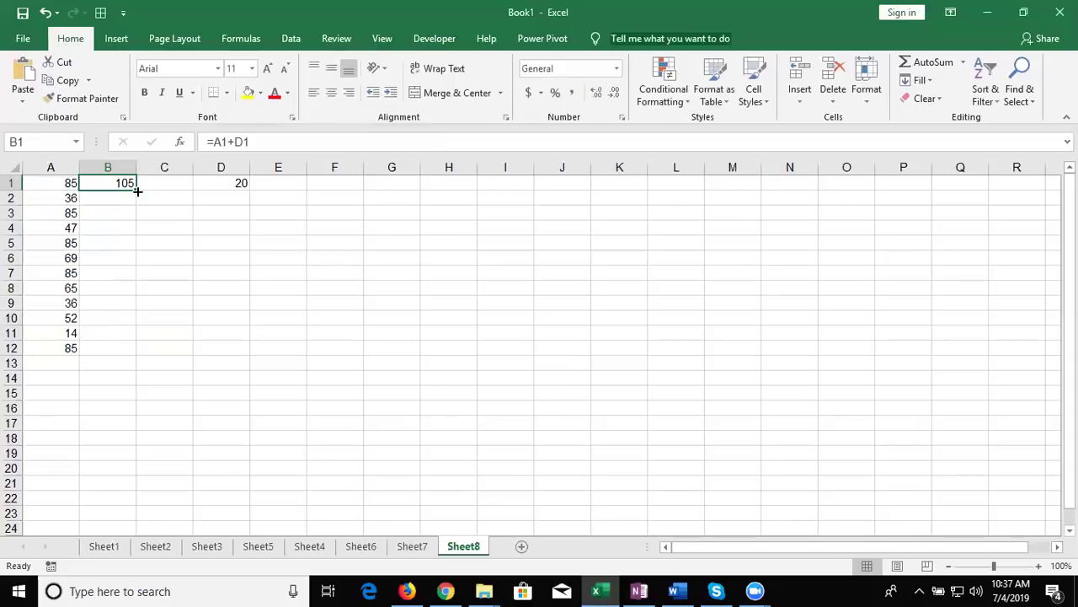
# - Fill =A1+D1 down to B12 and inspect B2's shifted =A2+D2
pyautogui.doubleClick(136, 189)
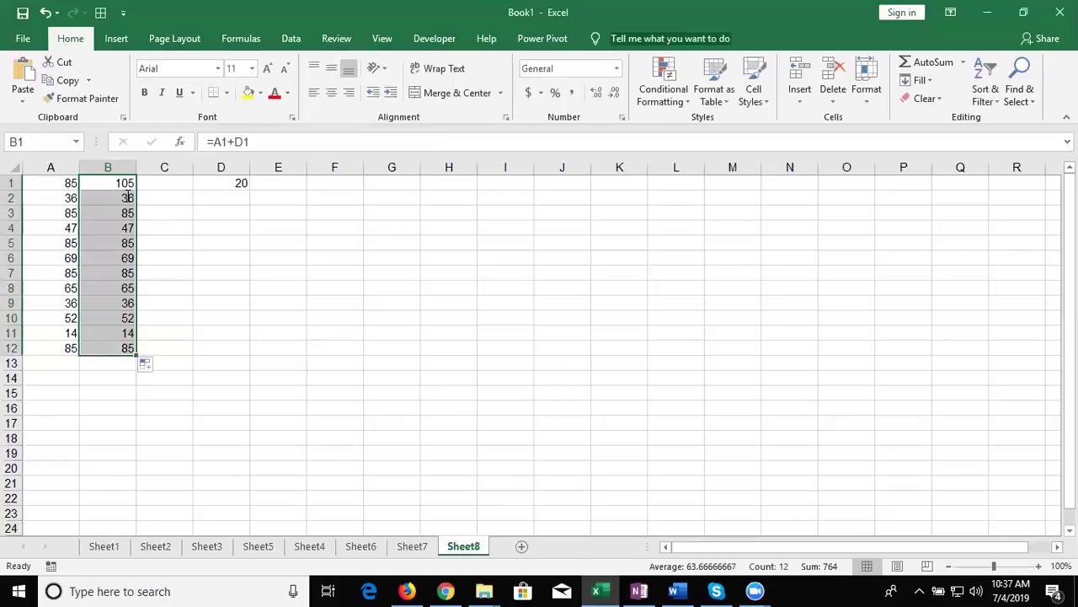
pyautogui.doubleClick(128, 197)
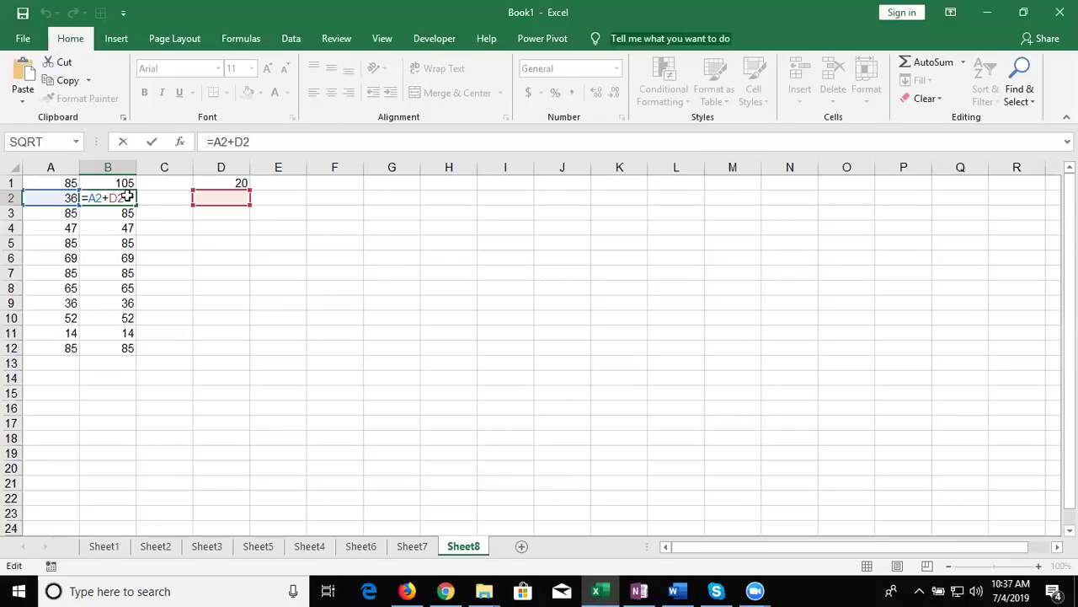
pyautogui.hotkey('shift', 'Return')
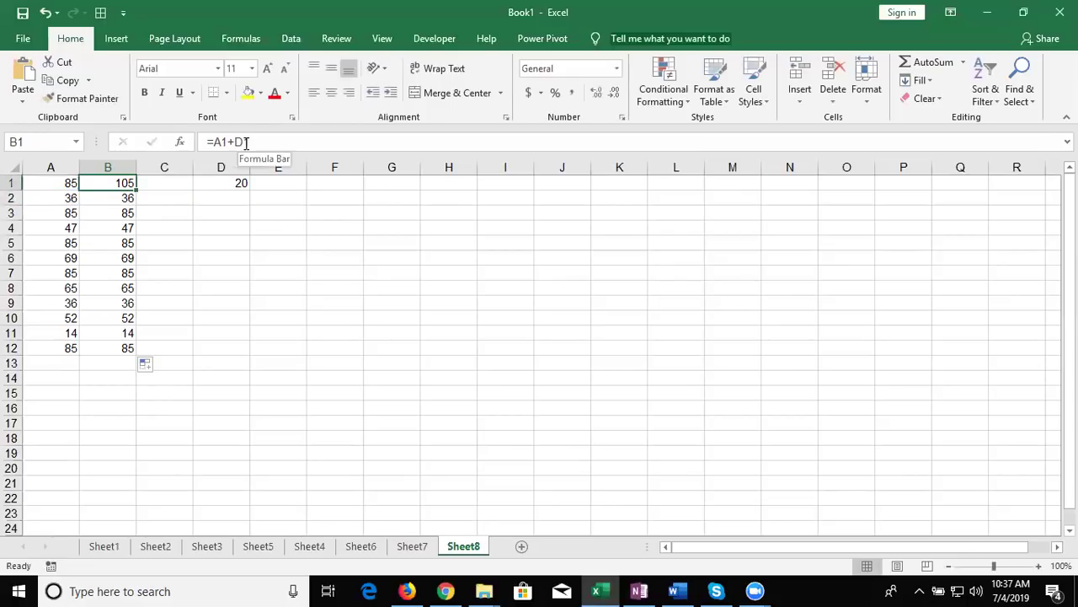
# - Change B1 to =A1+D$1 and fill it down to B12
pyautogui.click(246, 143)
pyautogui.write('$')
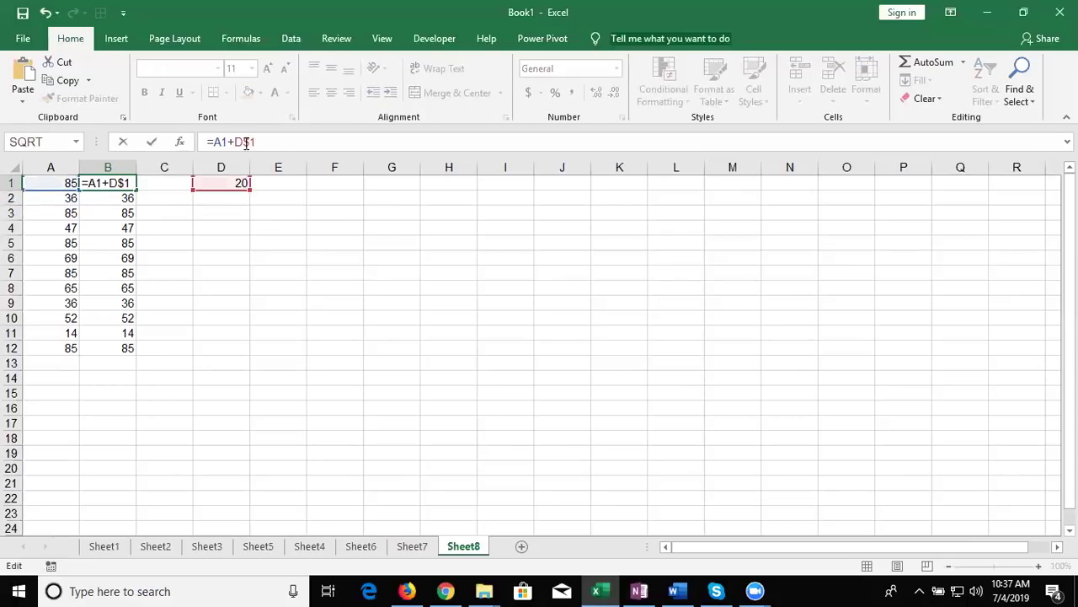
pyautogui.press('Return')
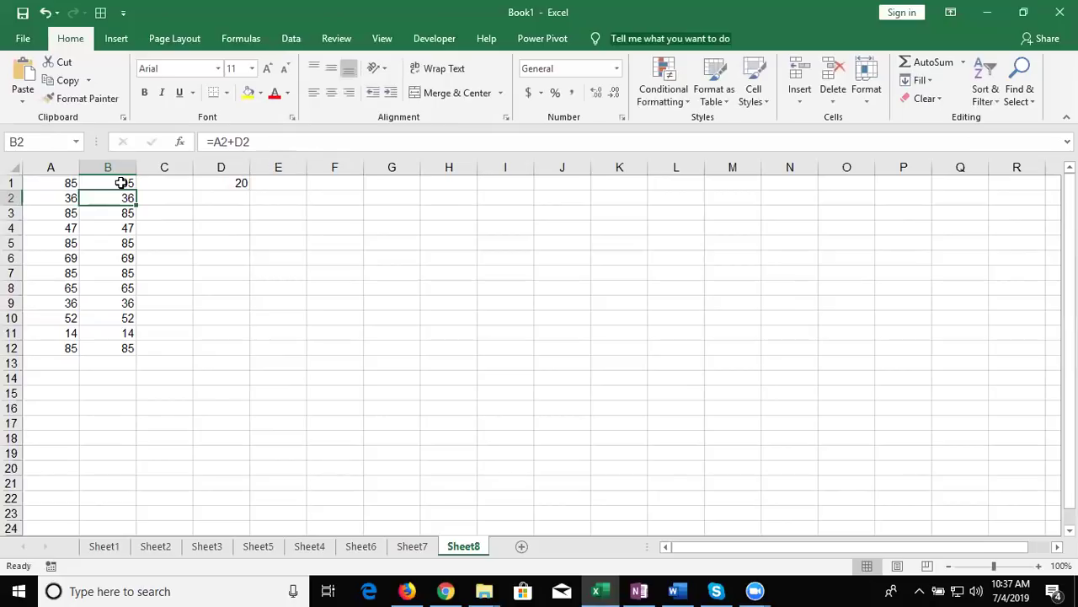
pyautogui.press('Up')
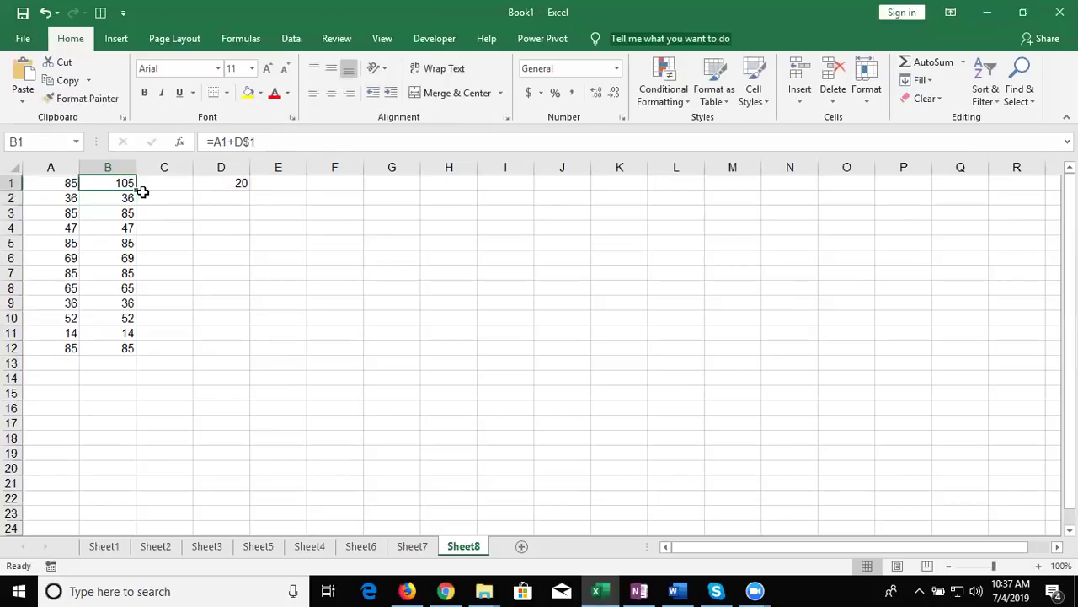
pyautogui.doubleClick(136, 192)
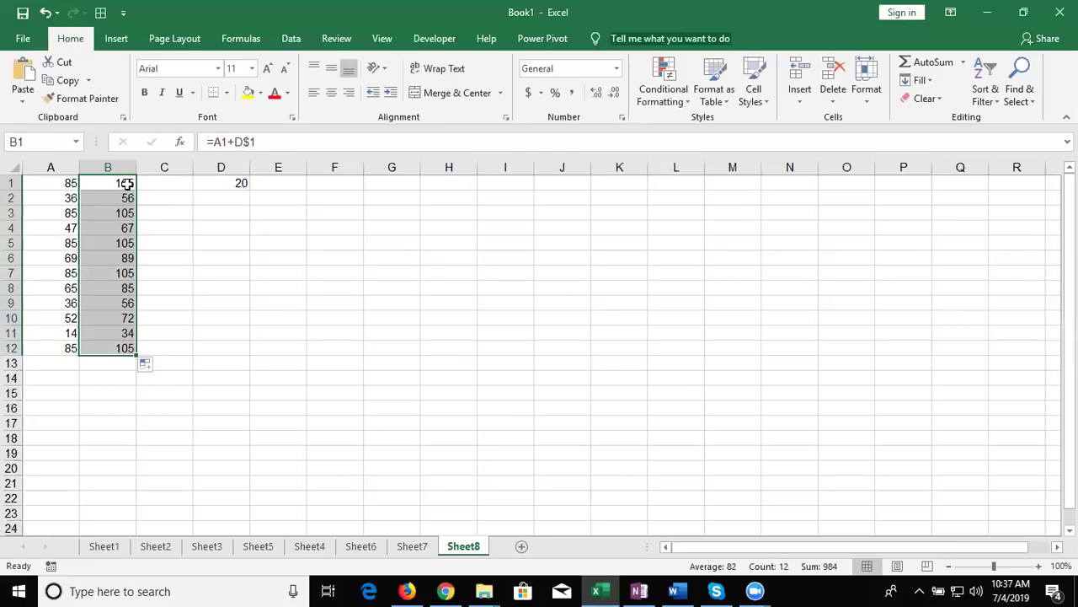
# - Reconfirm B1's formula, refill it to B12, and check the formulas in B2 and B7
pyautogui.doubleClick(126, 184)
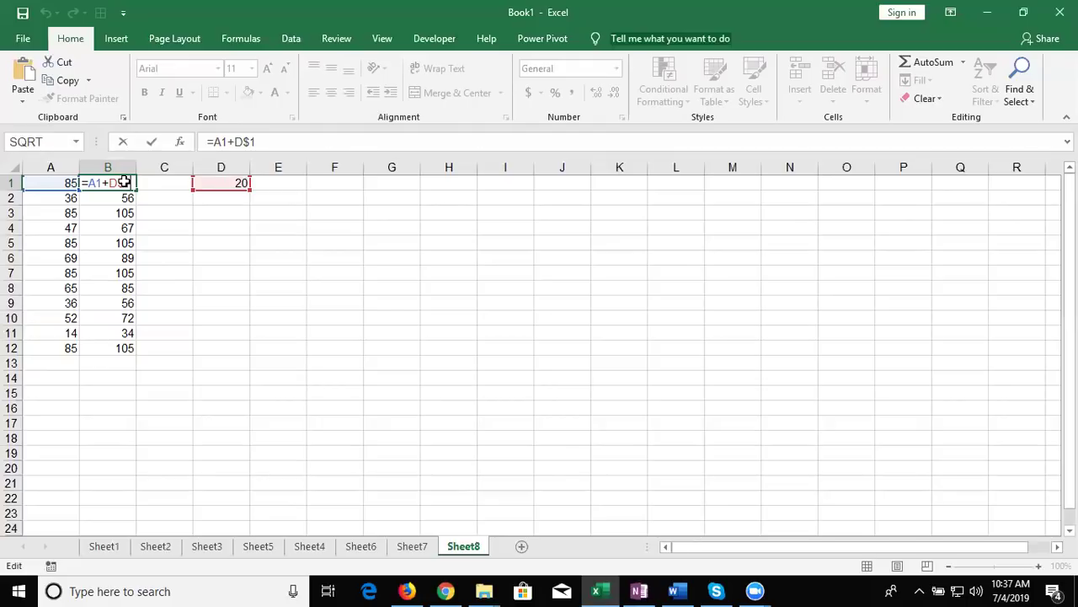
pyautogui.hotkey('ctrl', 'Return')
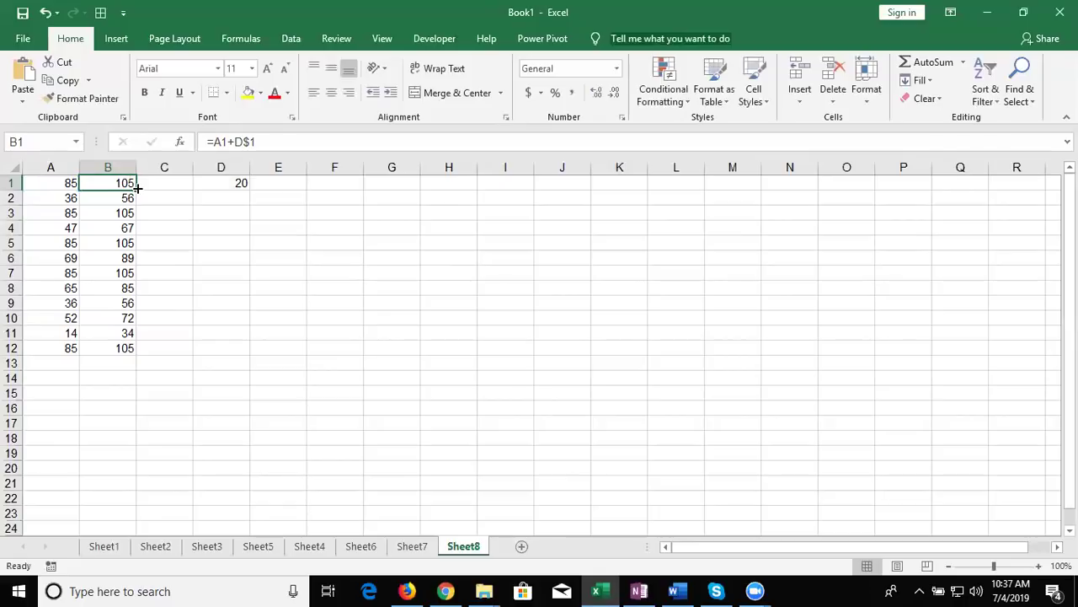
pyautogui.doubleClick(135, 189)
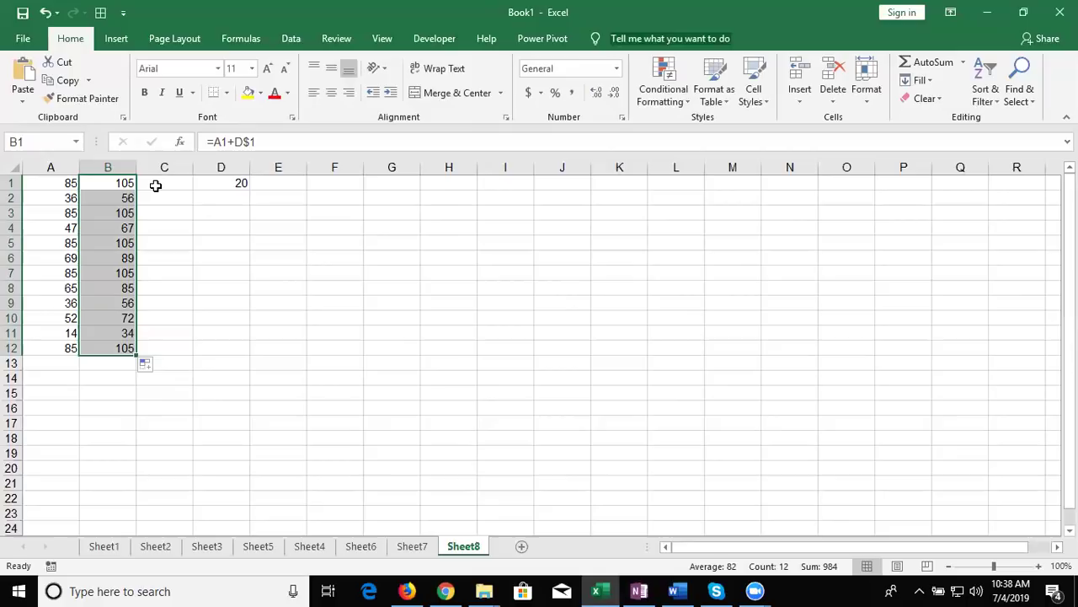
pyautogui.press('Up')
pyautogui.press('Down')
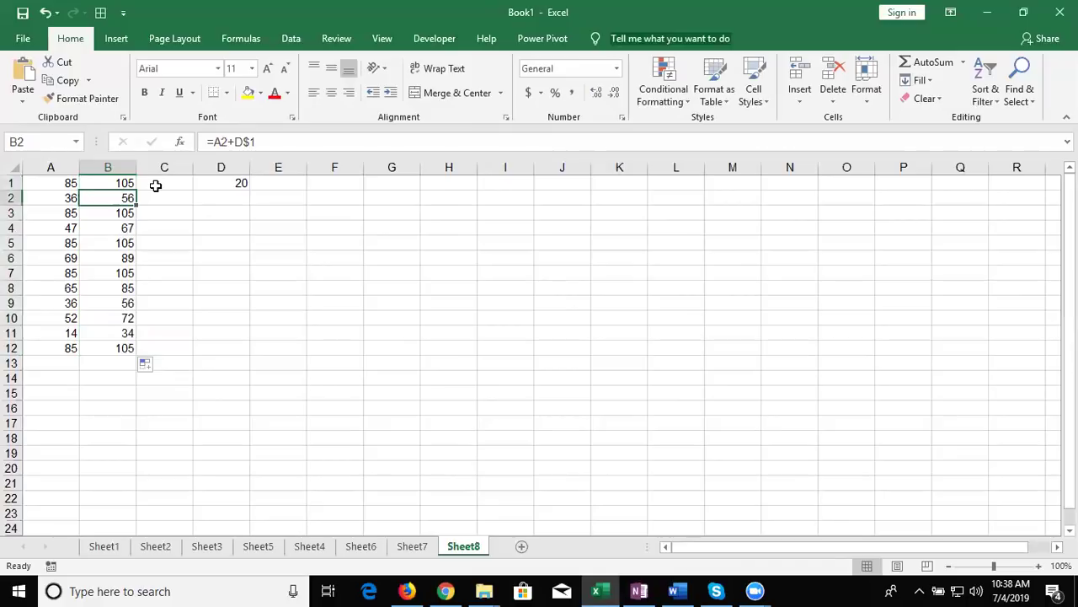
pyautogui.press('Down')
pyautogui.press('Down')
pyautogui.press('Down')
pyautogui.press('Up')
pyautogui.press('Up')
pyautogui.press('Up')
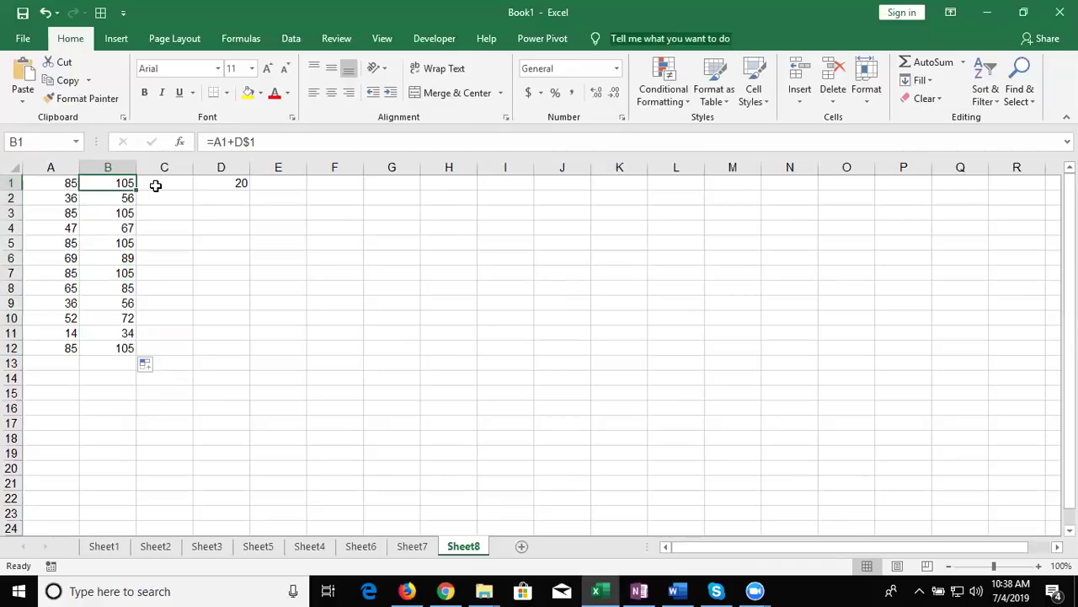
pyautogui.press('Down')
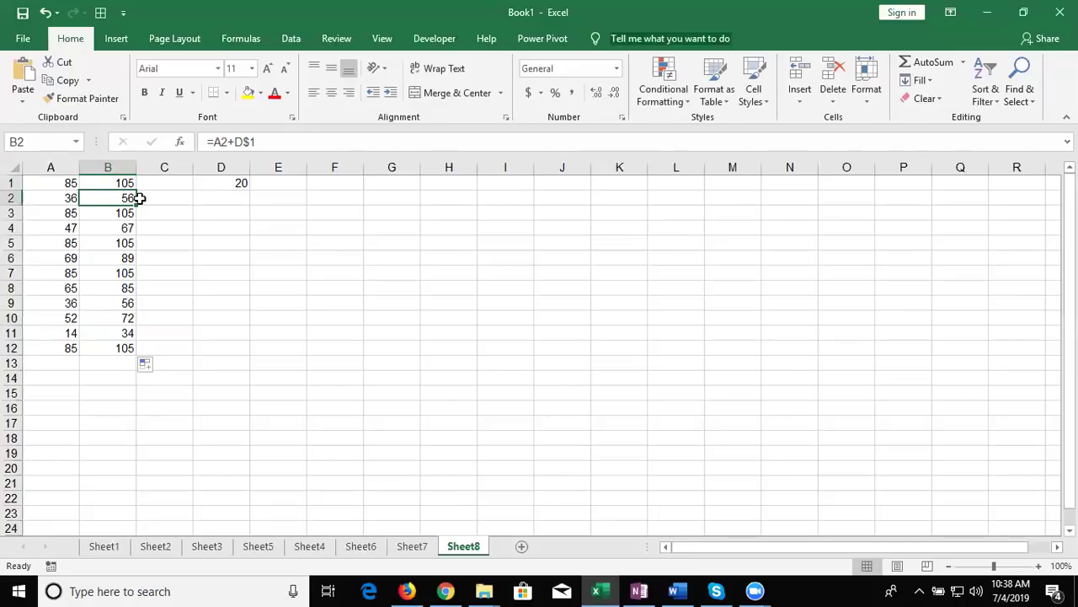
# - Copy B2's formula into C2 and view its shifted =B2+E$1 references
pyautogui.moveTo(136, 203); pyautogui.dragTo(172, 198)
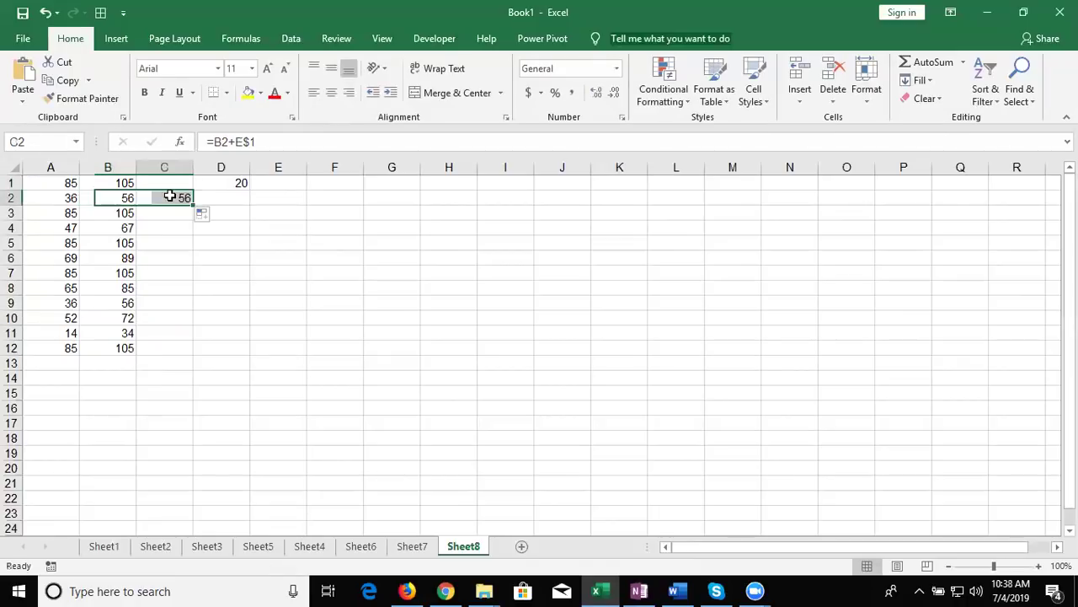
pyautogui.doubleClick(172, 198)
pyautogui.press('Escape')
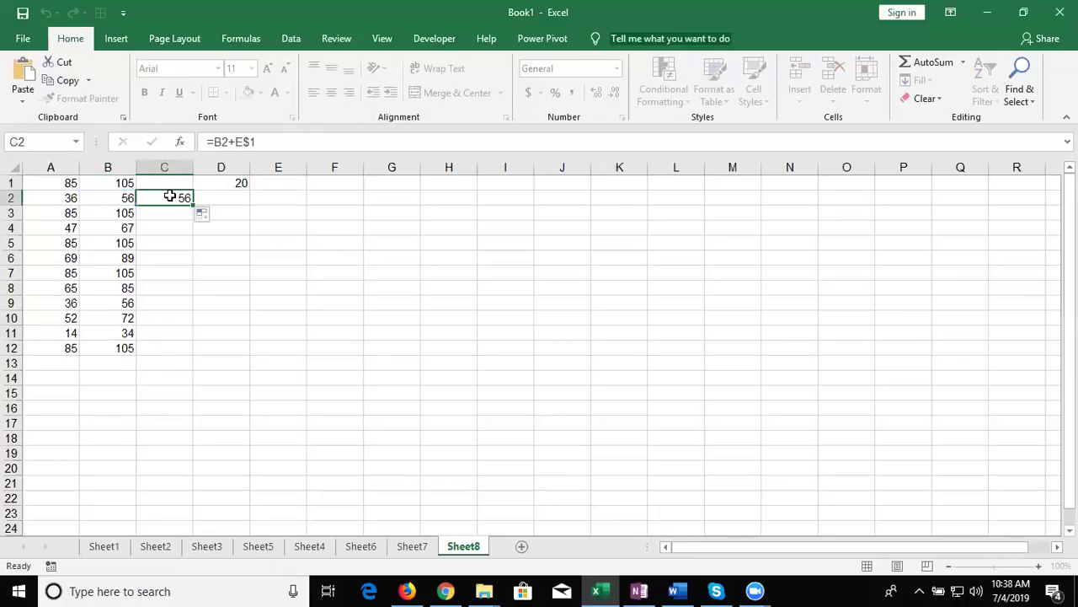
pyautogui.press('Left')
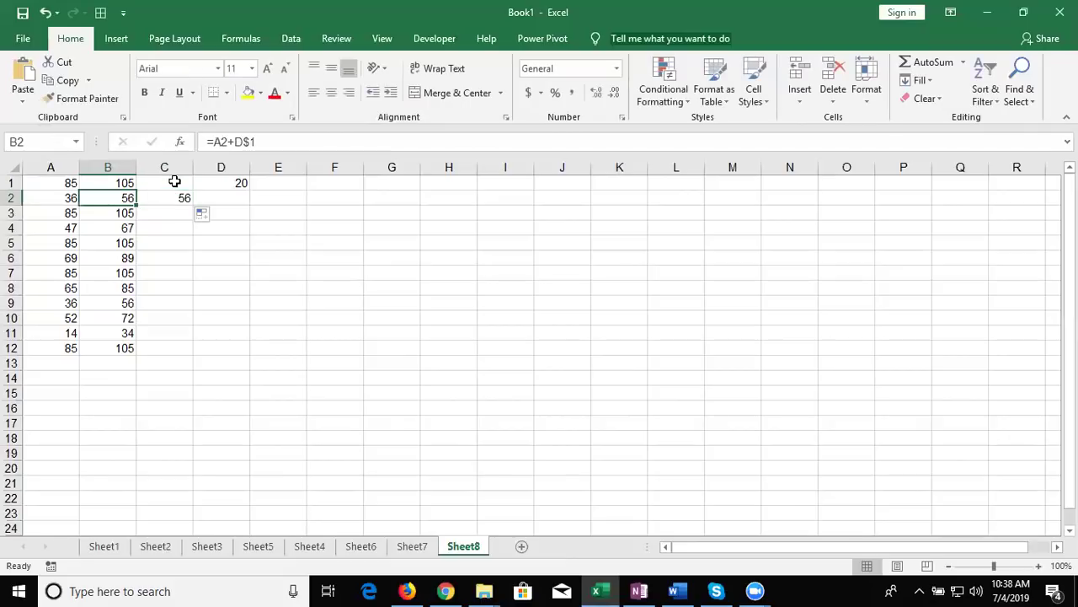
# - Make B2 =A2+$D$1, copy it up to B1, and refill column B to B12
pyautogui.click(235, 143)
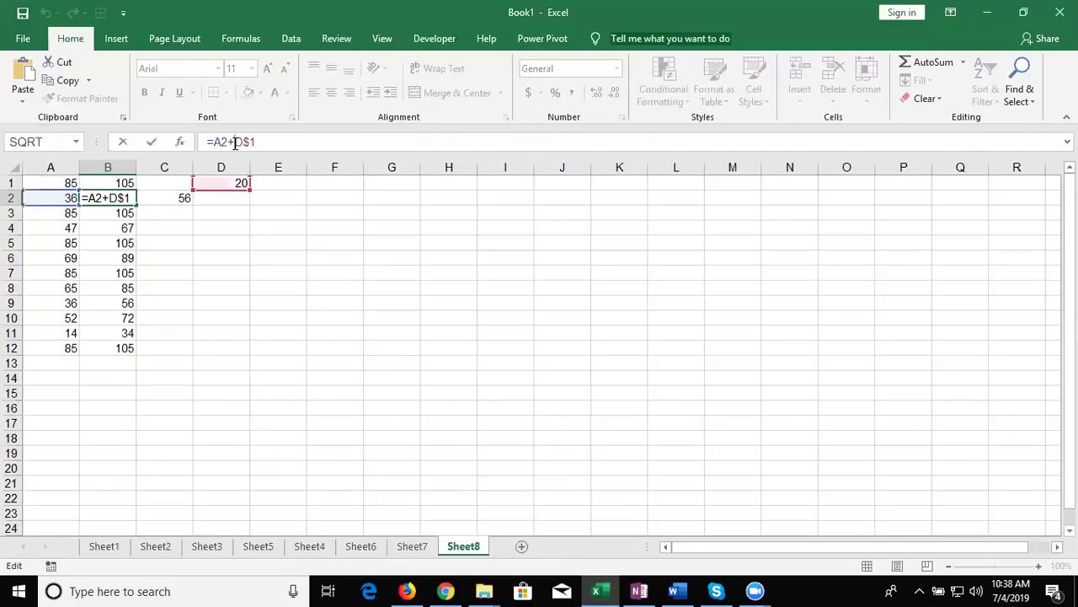
pyautogui.write('$')
pyautogui.press('Return')
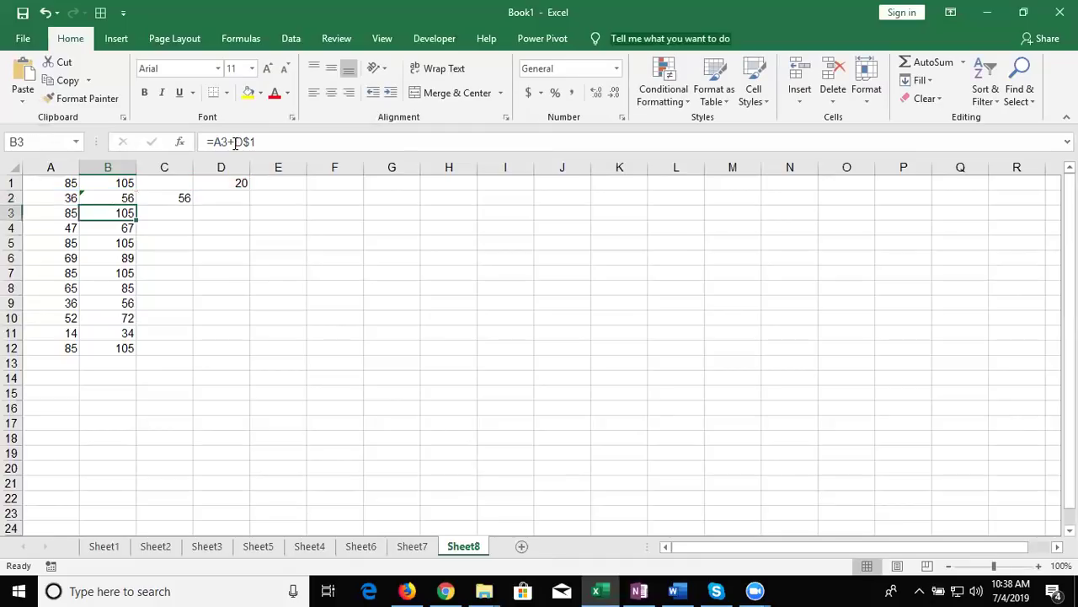
pyautogui.press('Up')
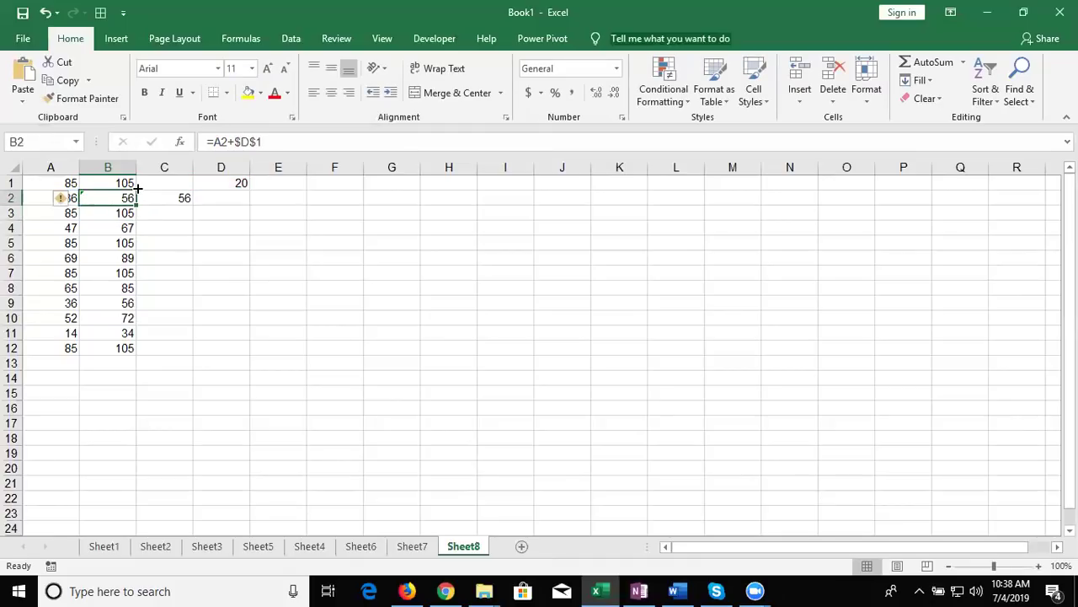
pyautogui.moveTo(137, 189); pyautogui.dragTo(137, 182)
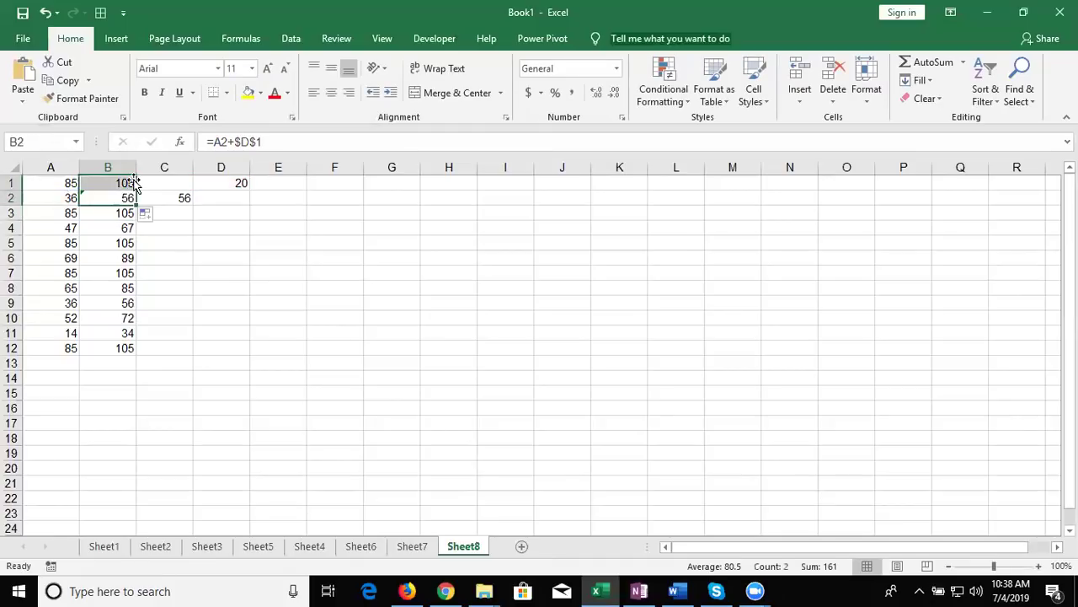
pyautogui.click(133, 187)
pyautogui.doubleClick(136, 189)
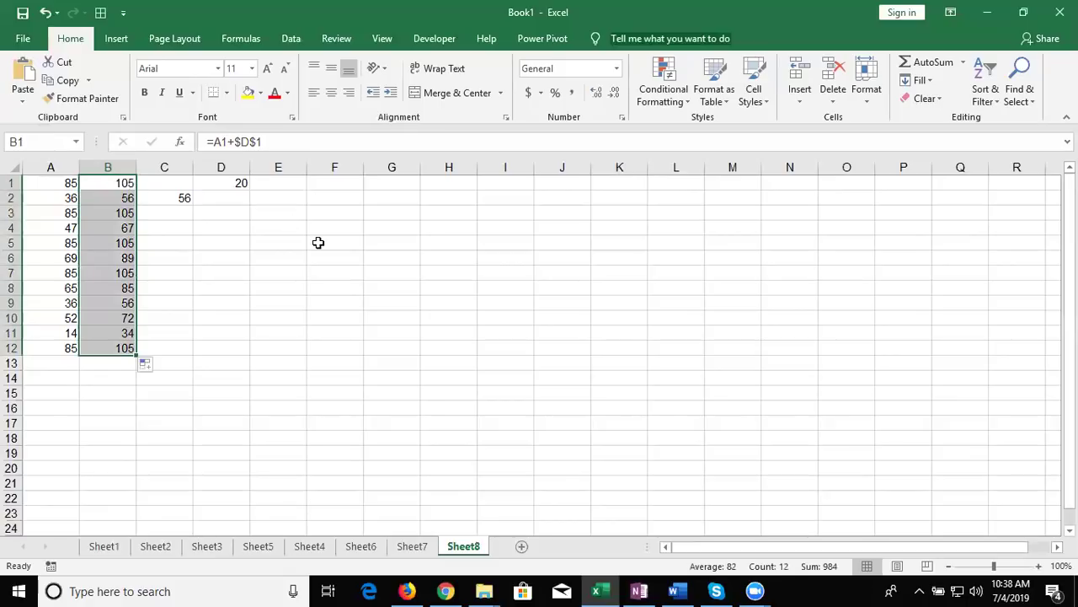
# - Enter 85, 96, 58, 65, 85 and 65 across F5:K5
pyautogui.click(318, 242)
pyautogui.write('85')
pyautogui.press('Tab')
pyautogui.write('9')
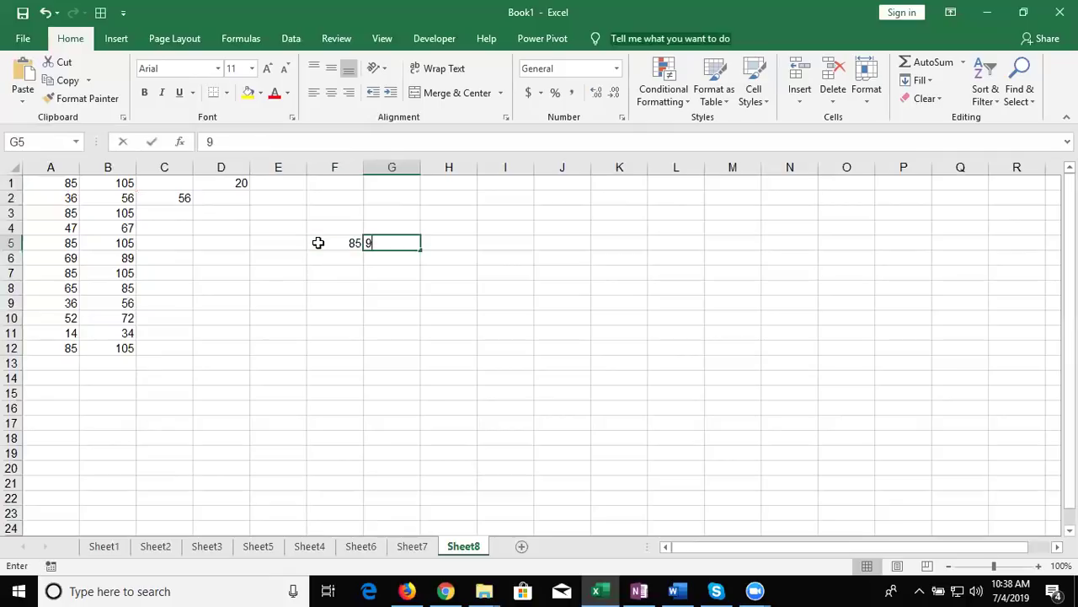
pyautogui.write('6')
pyautogui.press('Tab')
pyautogui.press('Tab')
pyautogui.write('58')
pyautogui.write('65')
pyautogui.press('Tab')
pyautogui.write('85')
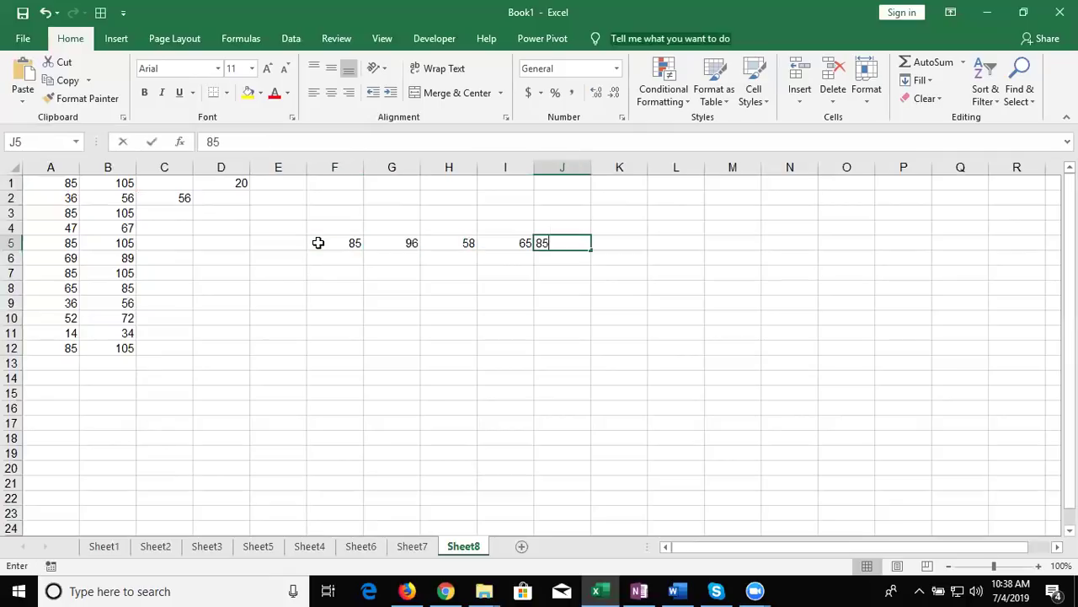
pyautogui.press('Tab')
pyautogui.write('658')
pyautogui.press('BackSpace')
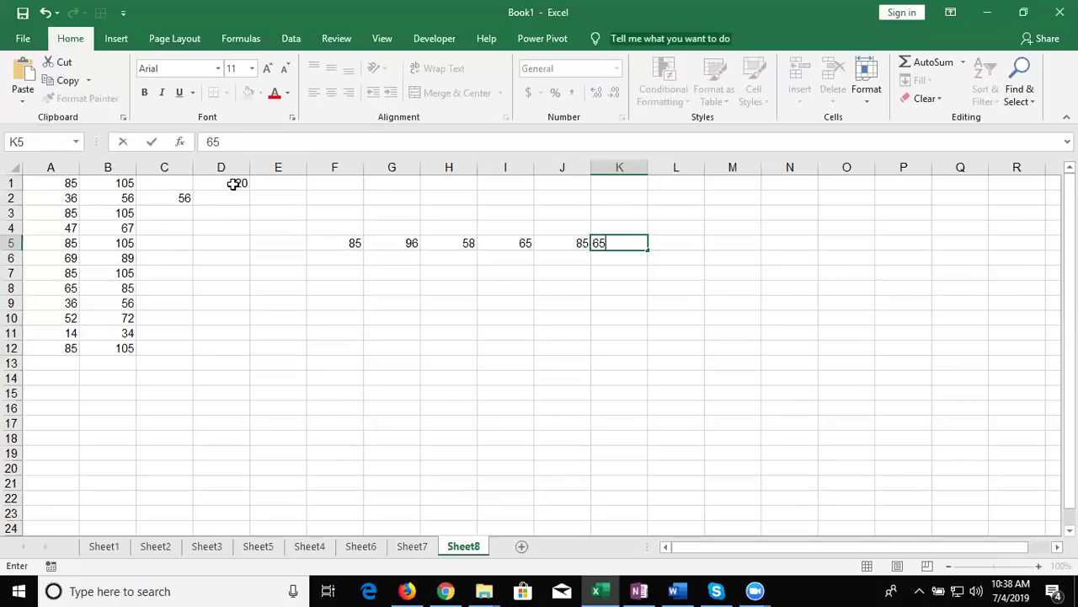
pyautogui.press('Return')
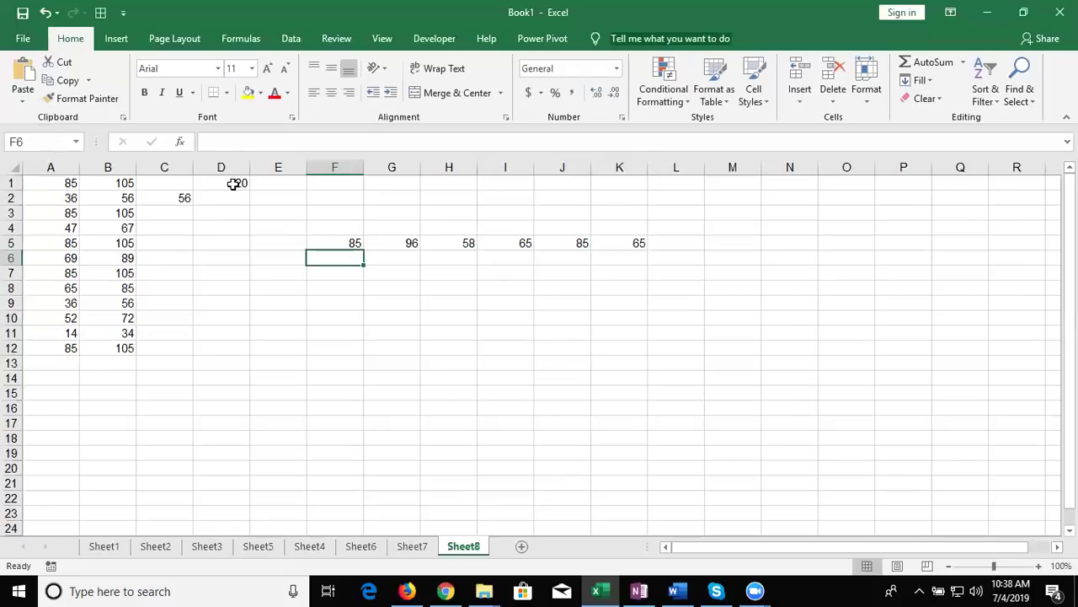
# - Inspect the formulas in C2 and B2 without changing them
pyautogui.doubleClick(176, 200)
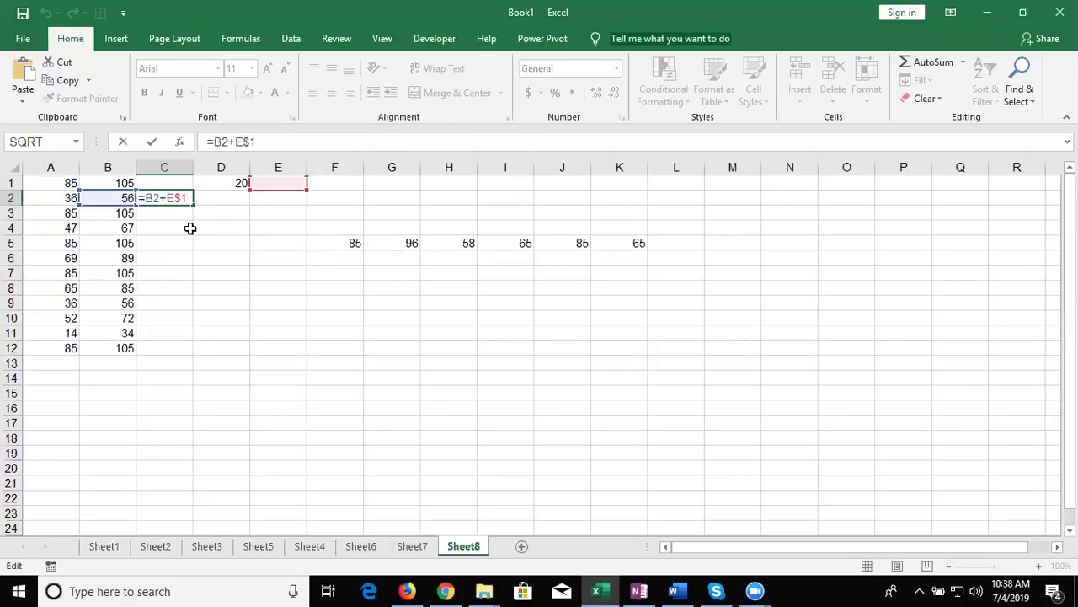
pyautogui.press('Escape')
pyautogui.press('Left')
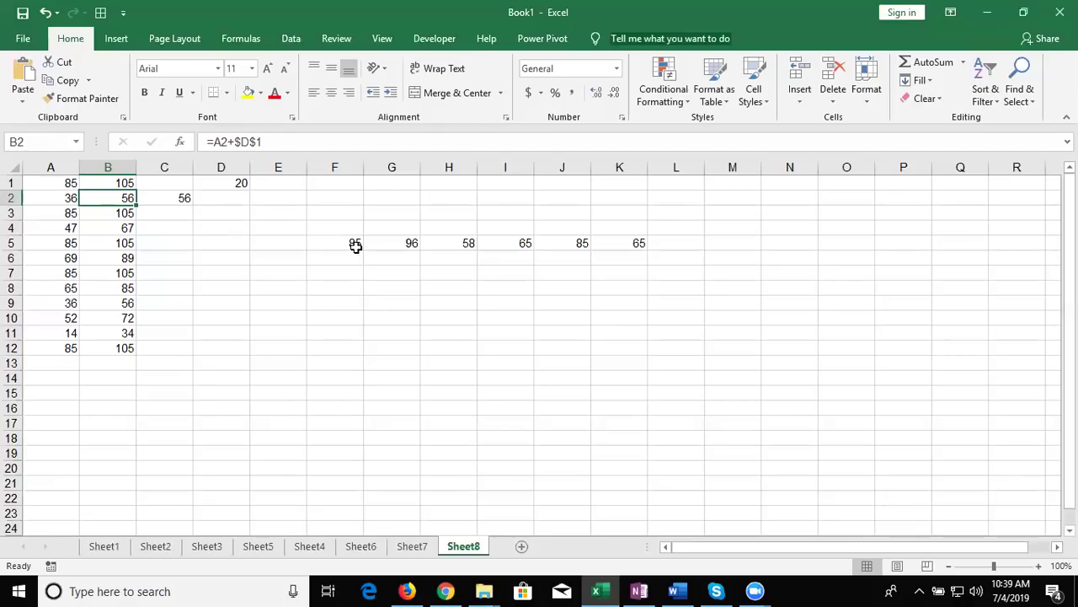
# - Compare B3's formula, then review the row 5 values from F5 to K5
pyautogui.press('Down')
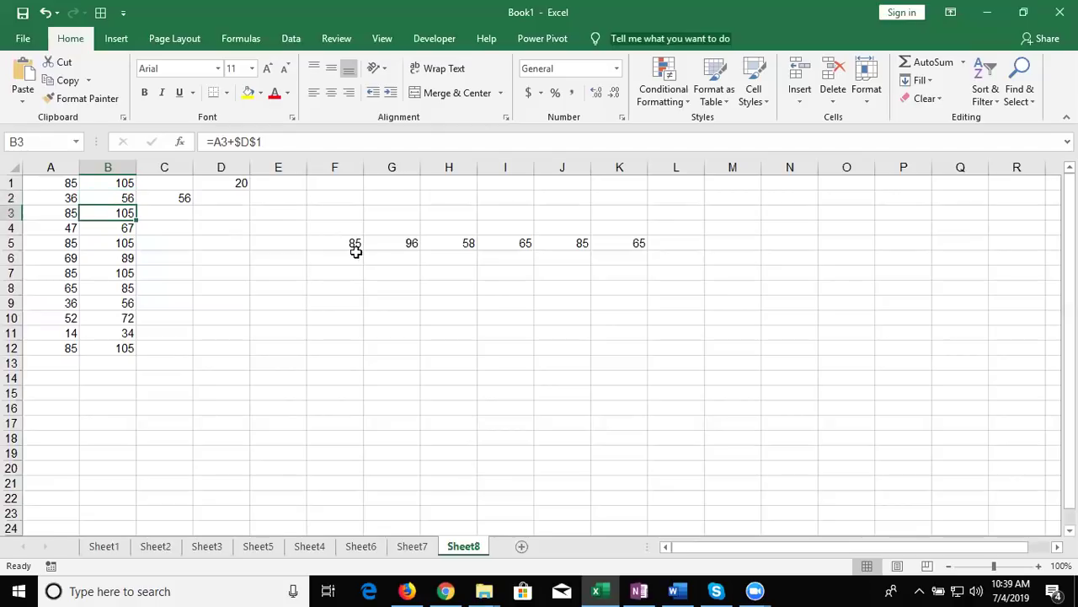
pyautogui.click(355, 257)
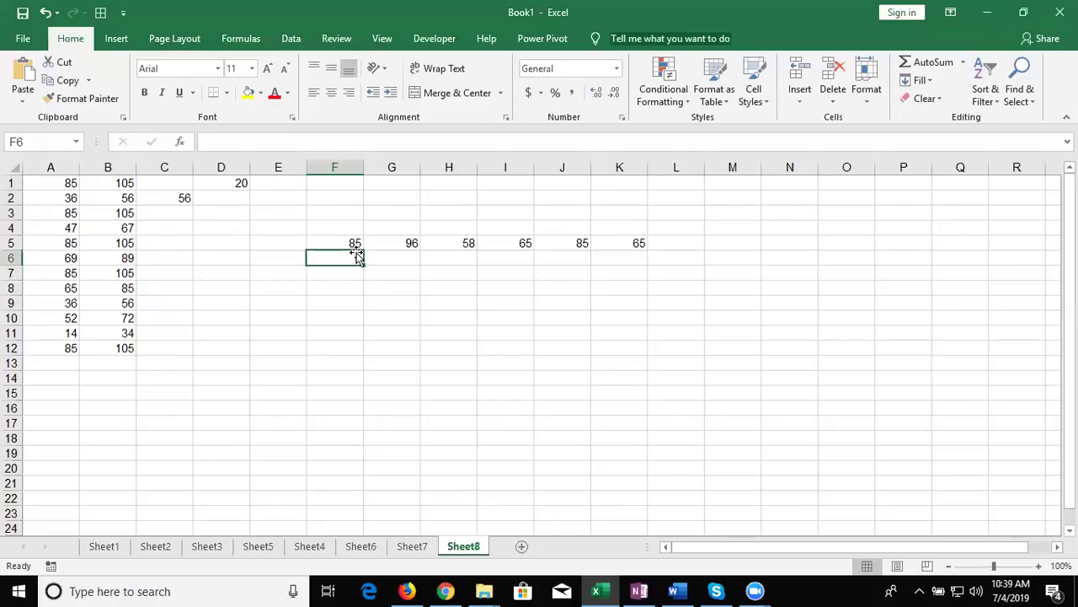
pyautogui.press('Right')
pyautogui.press('Right')
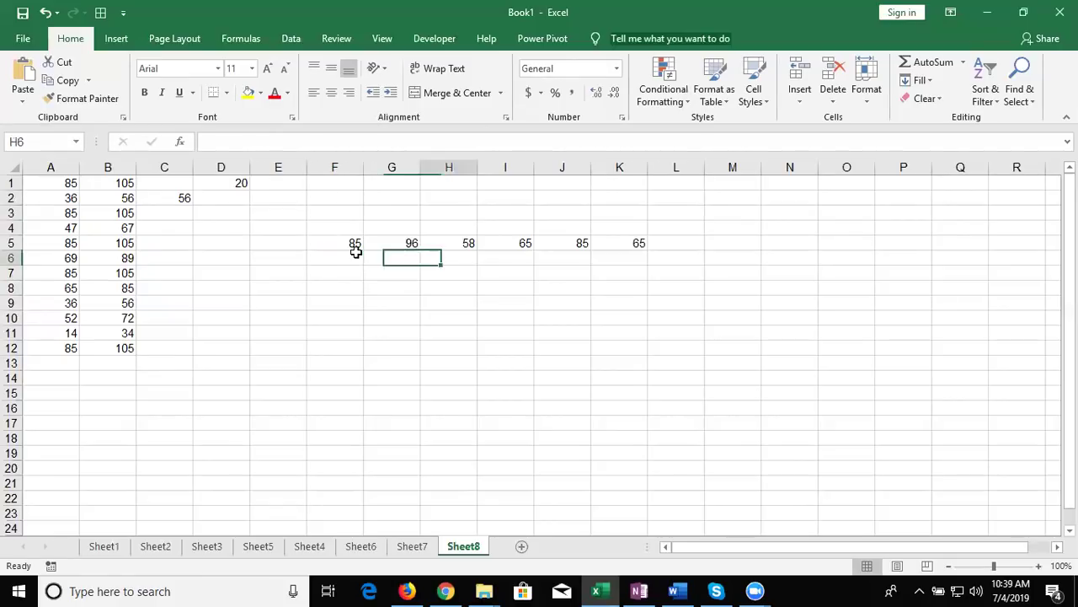
pyautogui.click(356, 248)
pyautogui.hotkey('ctrl', 'Right')
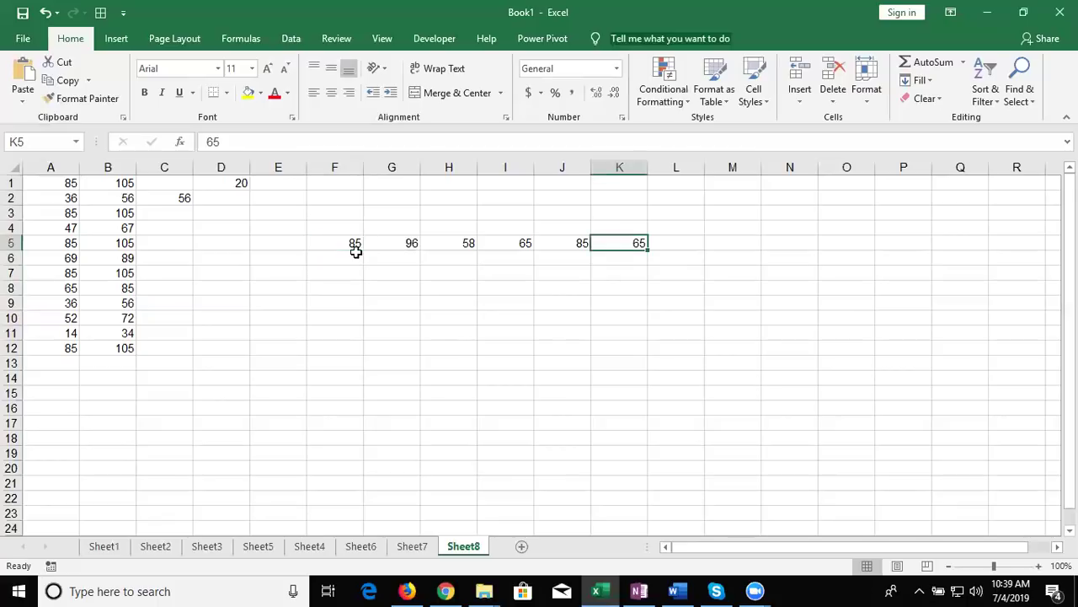
pyautogui.press('Left')
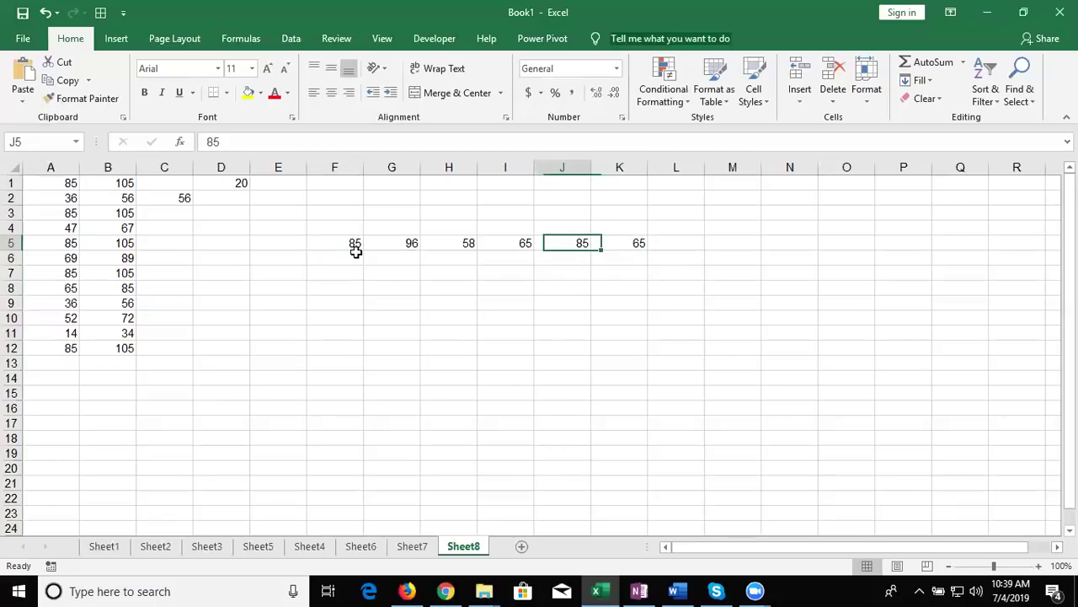
pyautogui.press('Left')
pyautogui.press('Left')
pyautogui.press('Left')
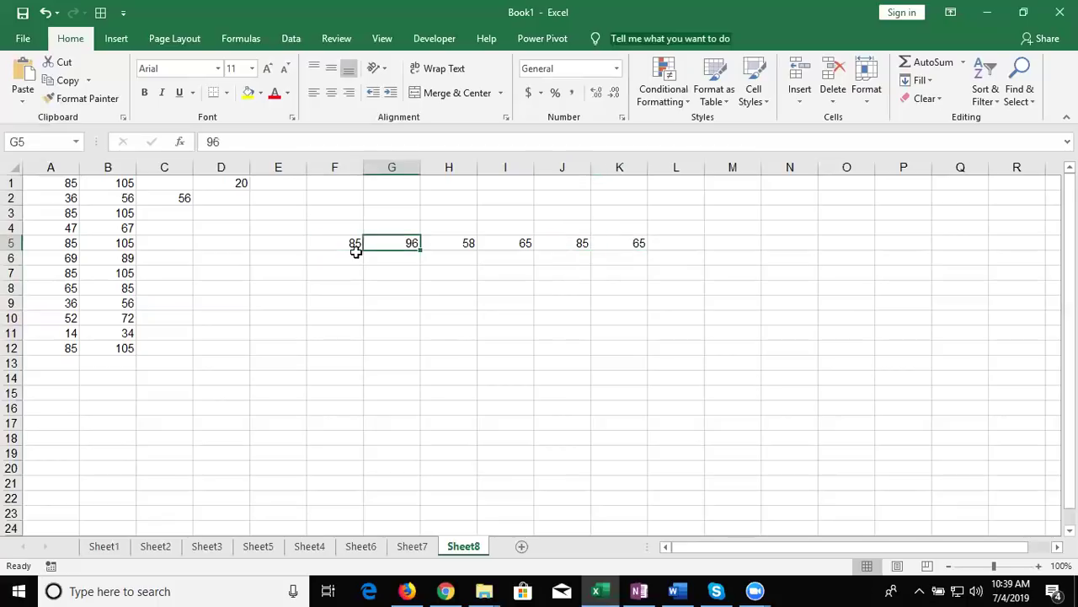
pyautogui.press('Left')
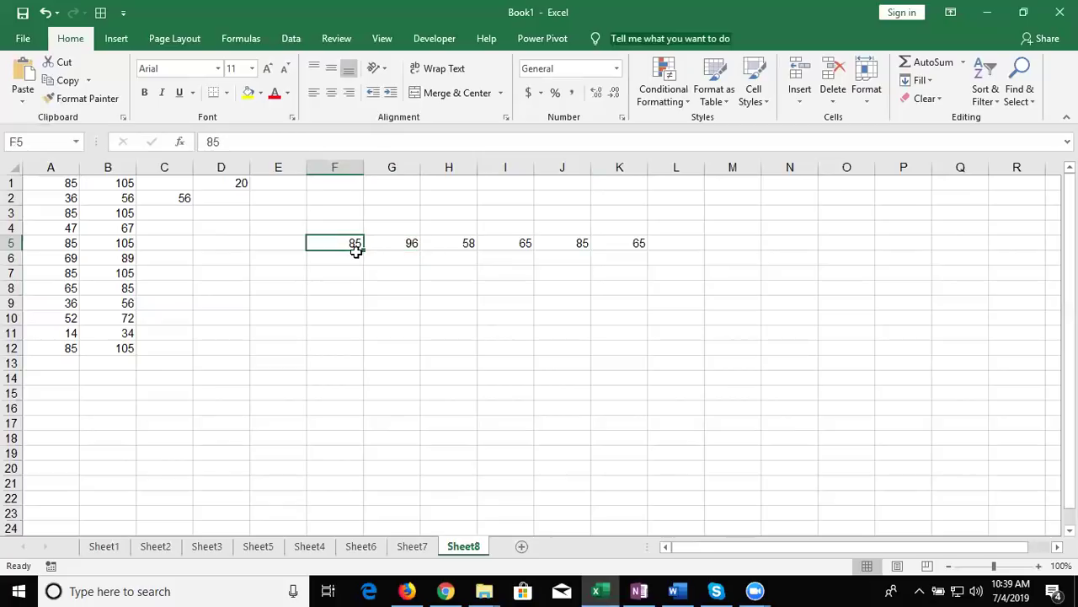
pyautogui.press('Right')
pyautogui.press('Right')
pyautogui.press('Right')
pyautogui.press('Right')
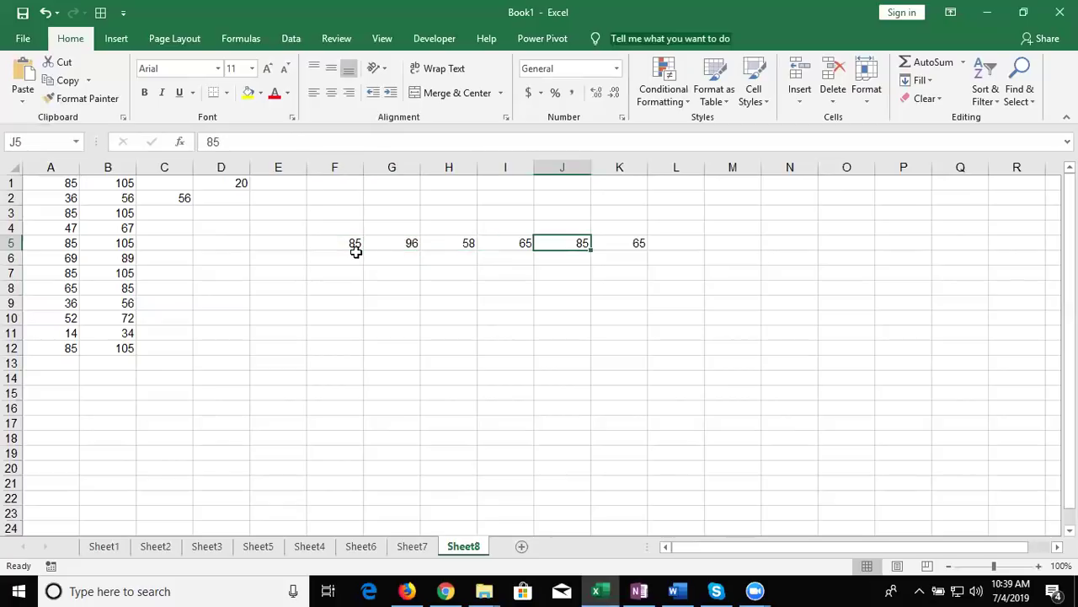
pyautogui.press('Left')
pyautogui.press('Left')
pyautogui.press('Left')
# - Build the formula =F5+D1 in F6
pyautogui.press('Down')
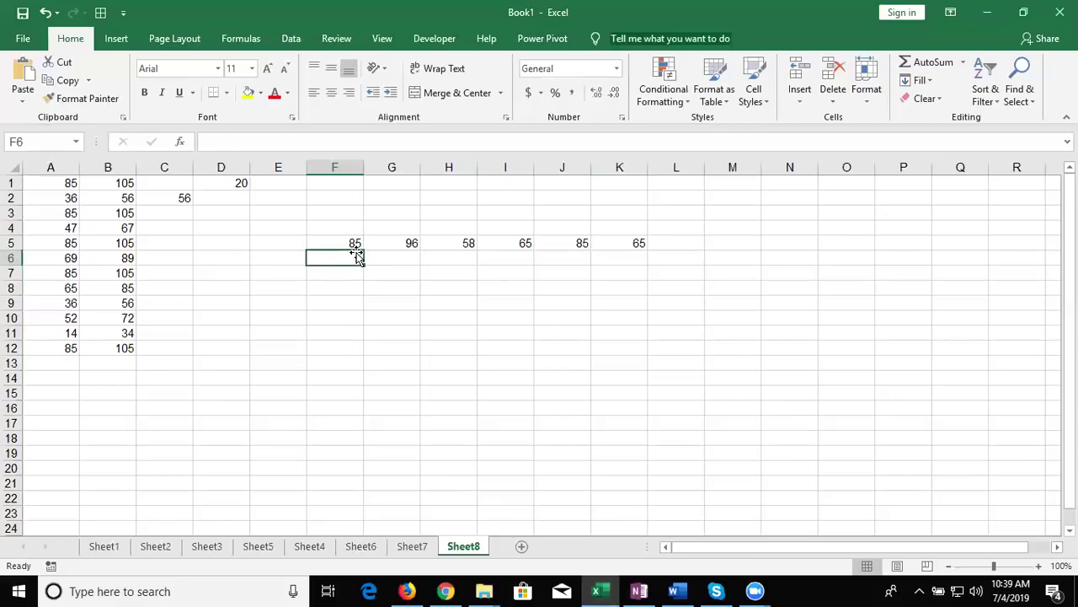
pyautogui.write('=')
pyautogui.click(345, 243)
pyautogui.write('+')
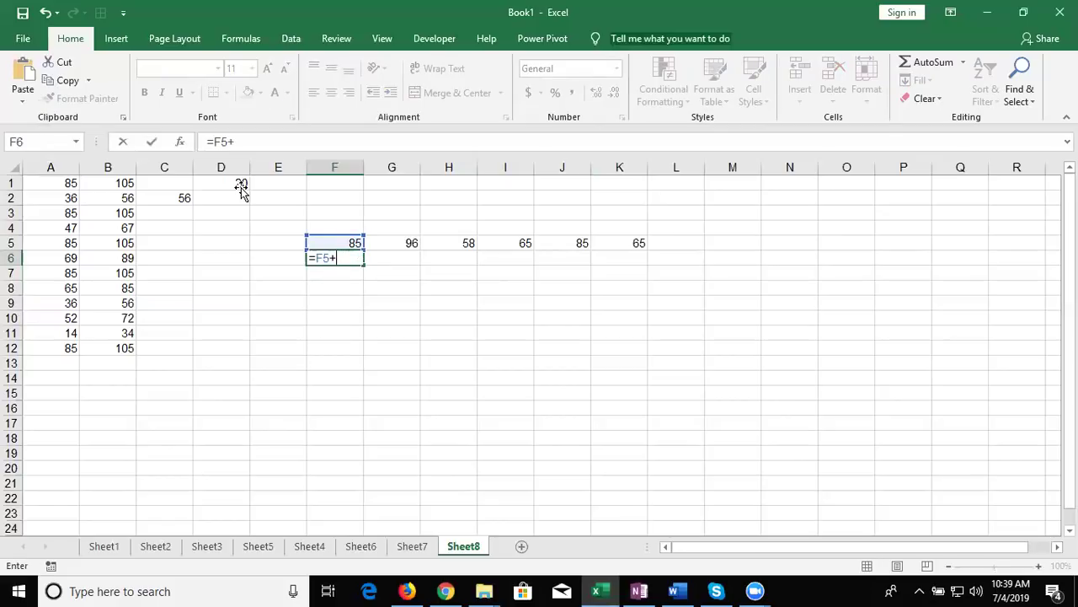
pyautogui.click(241, 187)
# - Commit F6, then lock D1 fully so F6 reads =F5+$D$1
pyautogui.hotkey('ctrl', 'Return')
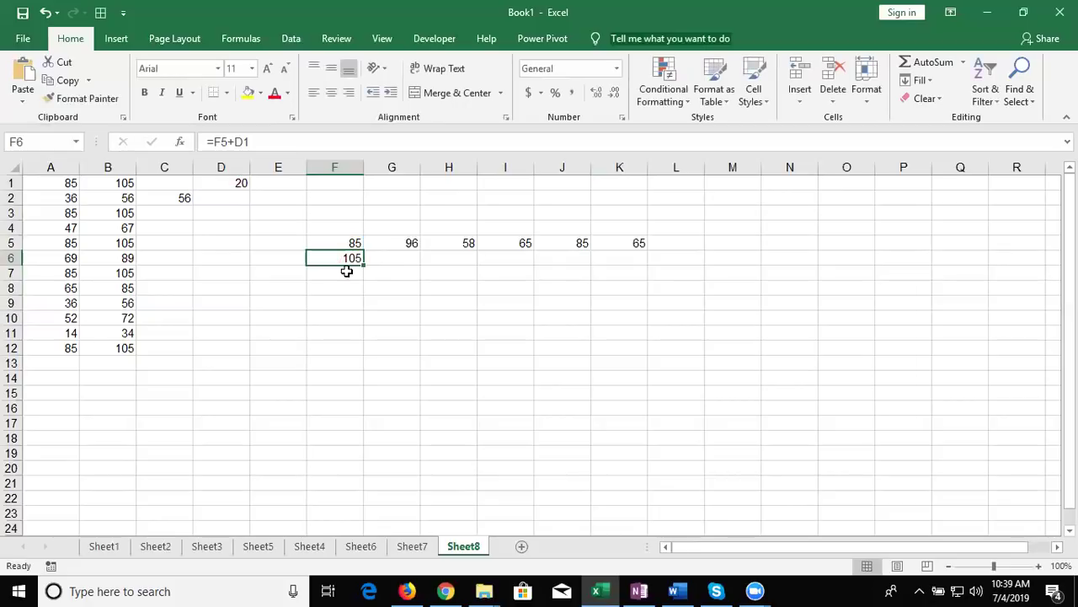
pyautogui.doubleClick(344, 258)
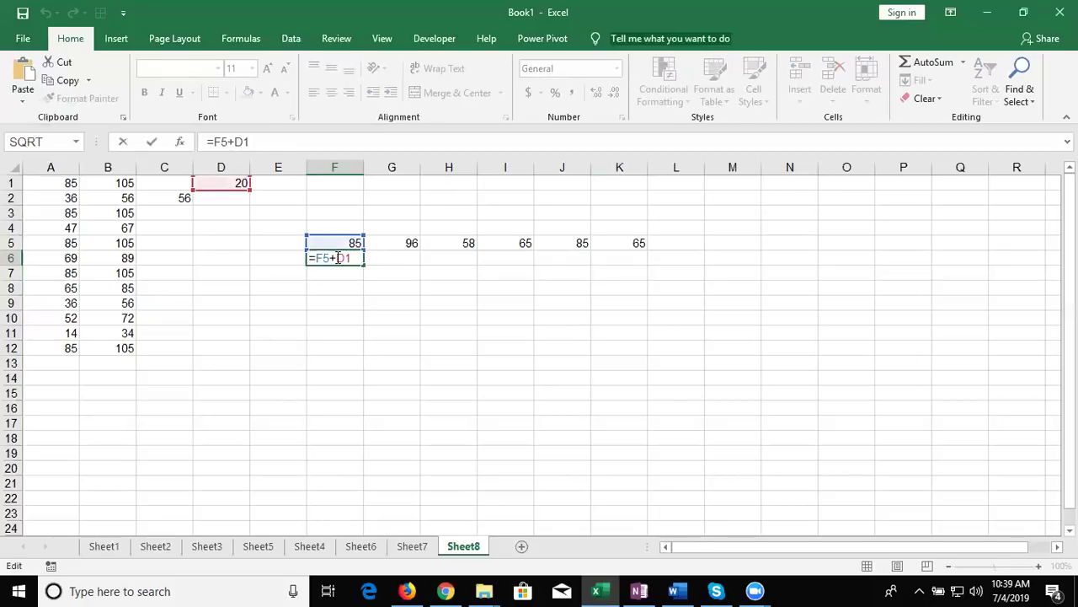
pyautogui.write('$')
pyautogui.click(352, 258)
pyautogui.write('$')
pyautogui.hotkey('ctrl', 'Return')
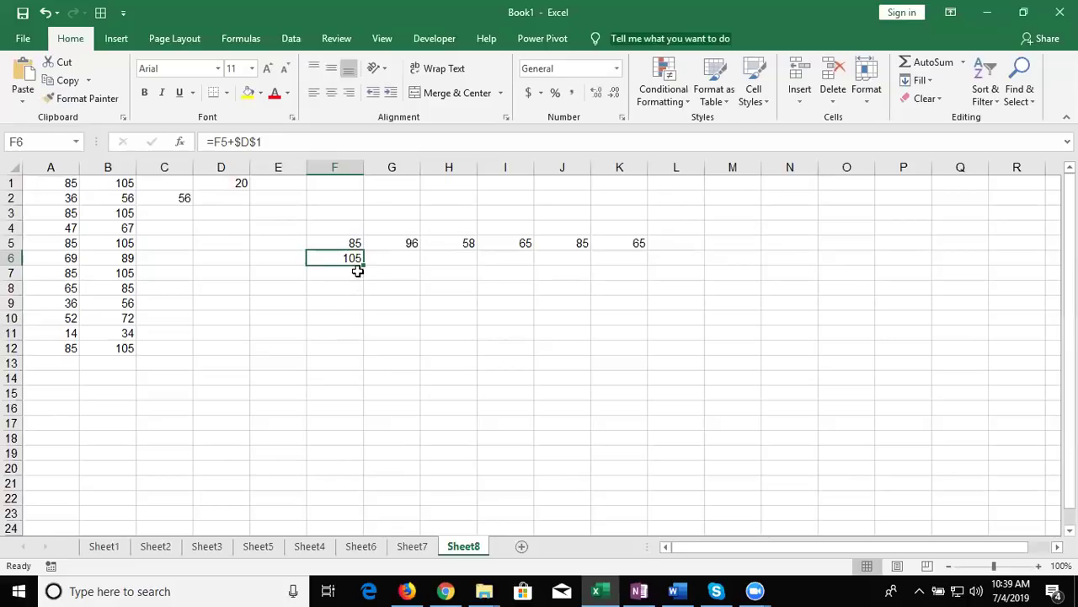
# - Test-copy F6's formula into F7, then clear F7 and reselect F6
pyautogui.moveTo(365, 268); pyautogui.dragTo(365, 278)
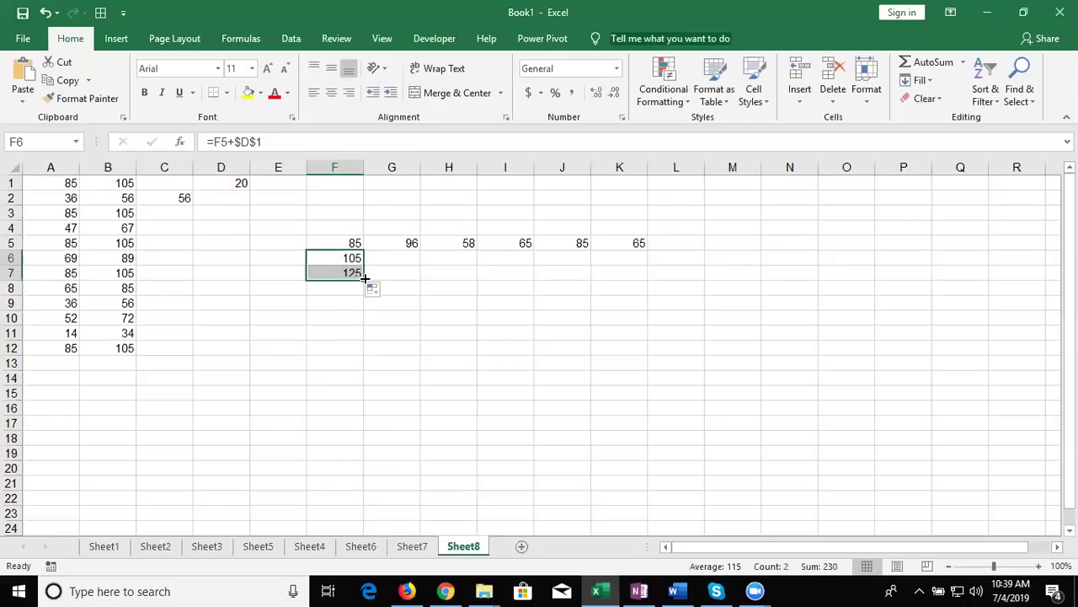
pyautogui.click(350, 271)
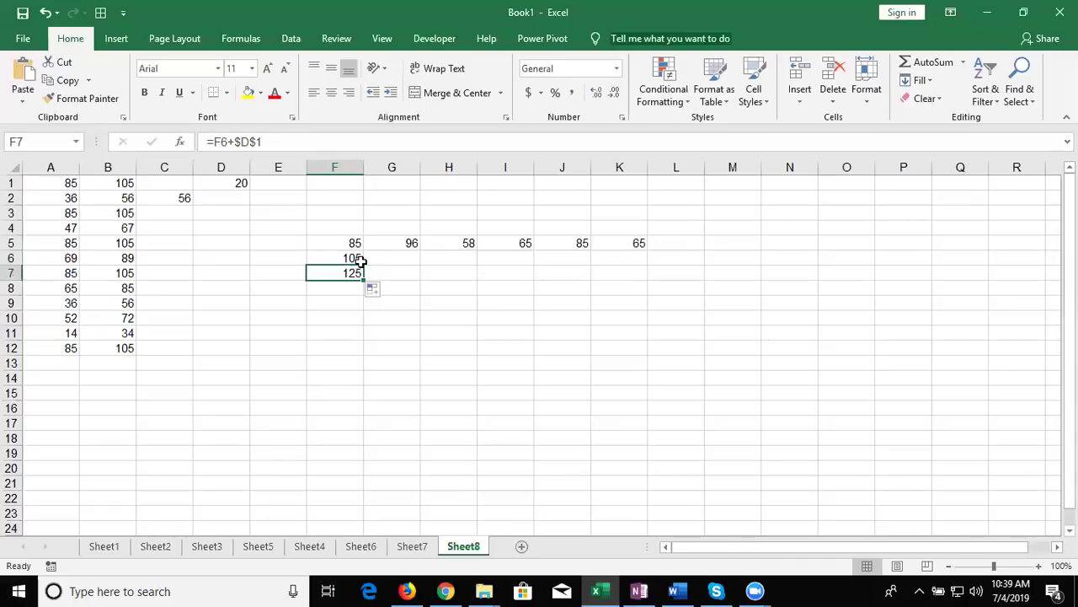
pyautogui.press('Delete')
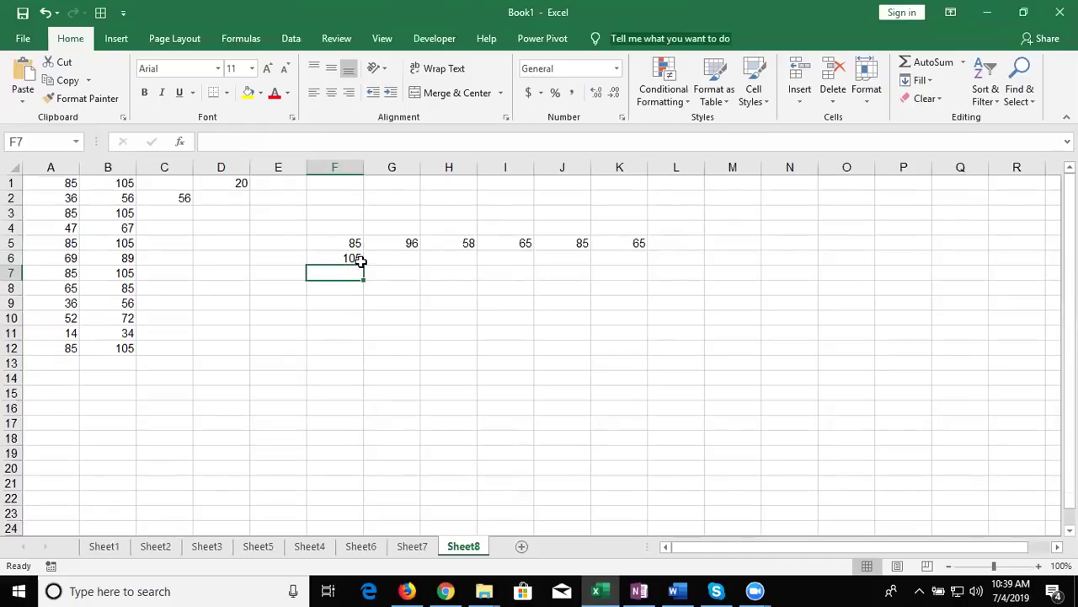
pyautogui.click(360, 260)
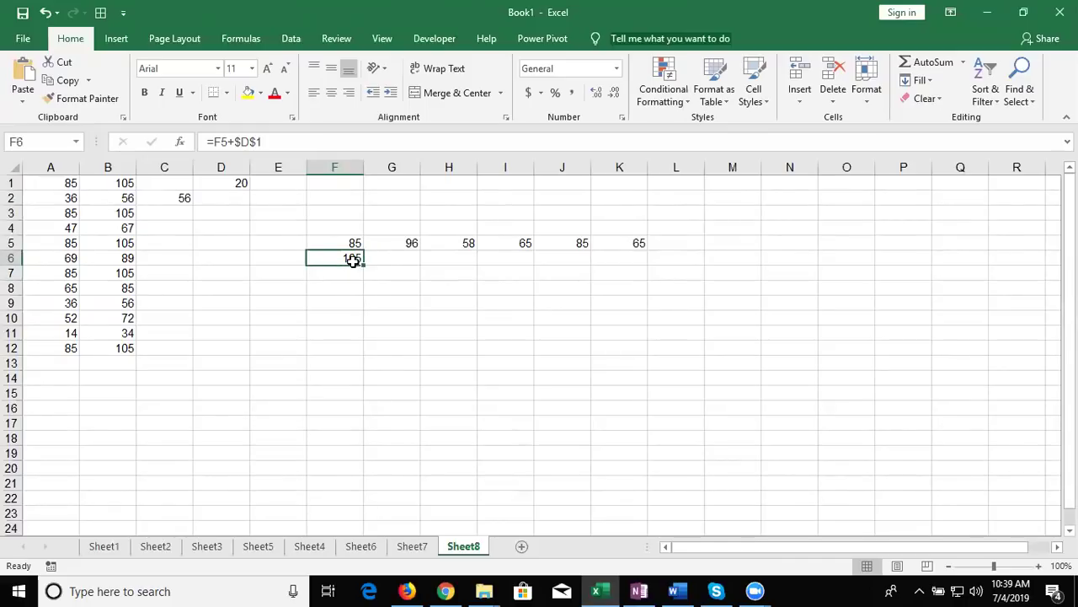
# - Lock row 5 in F6's formula so it reads =F$5+$D$1
pyautogui.doubleClick(356, 262)
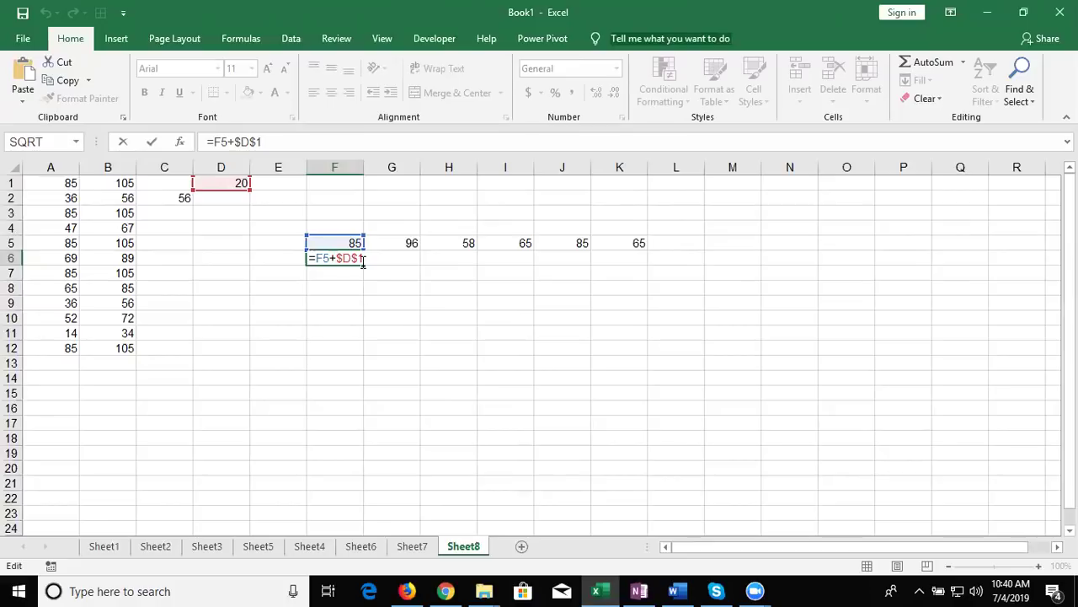
pyautogui.click(325, 261)
pyautogui.write('$')
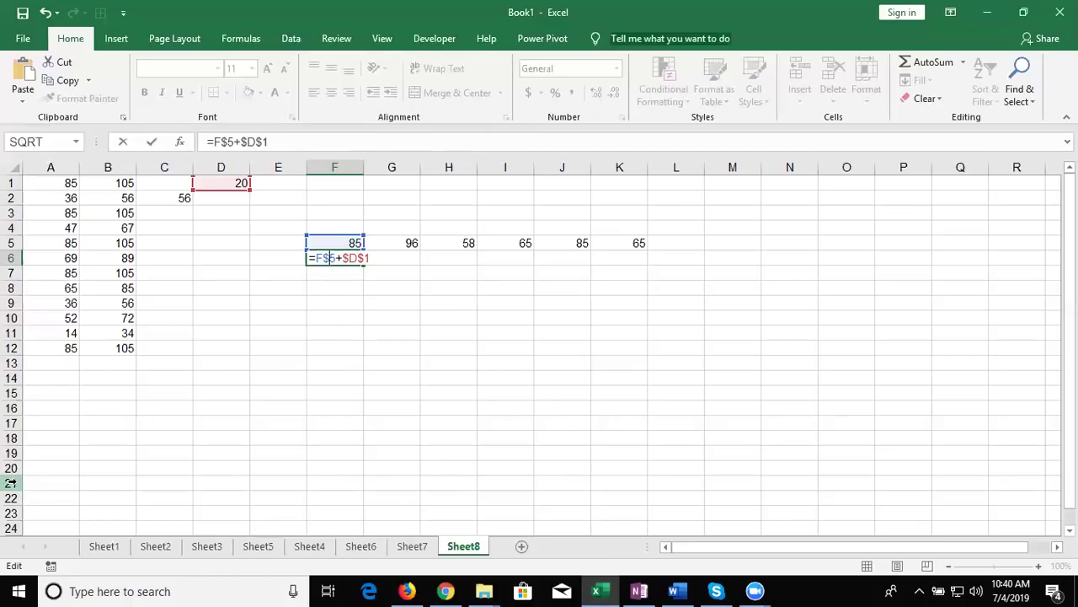
pyautogui.hotkey('ctrl', 'Return')
# - Fill the F6 formula right through K6, then down through F6:K8
pyautogui.hotkey('shift', 'Right')
pyautogui.hotkey('shift', 'Right')
pyautogui.hotkey('shift', 'Right')
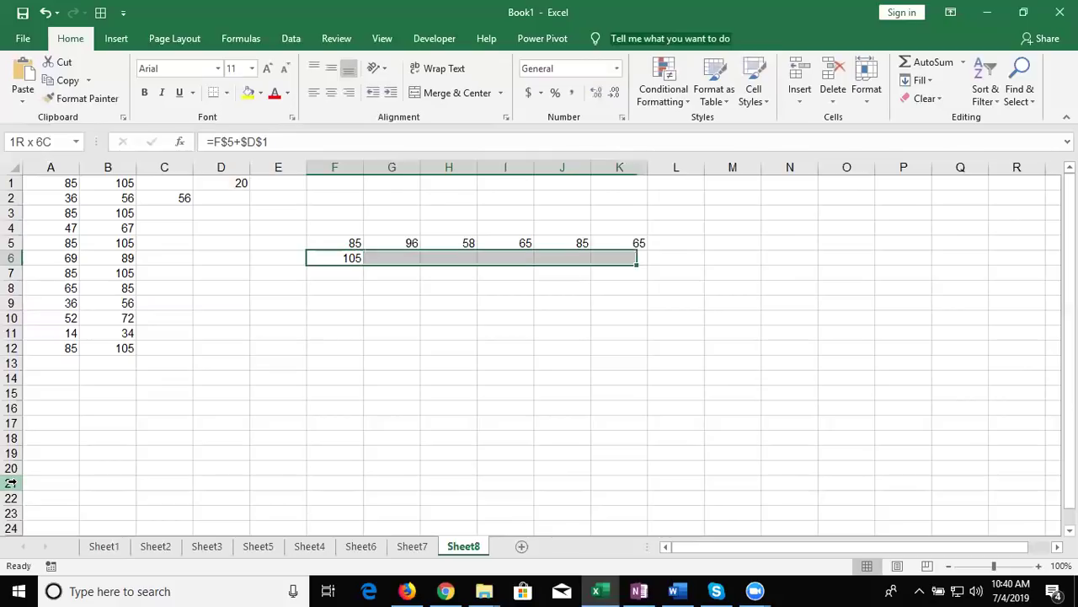
pyautogui.hotkey('ctrl', 'r')
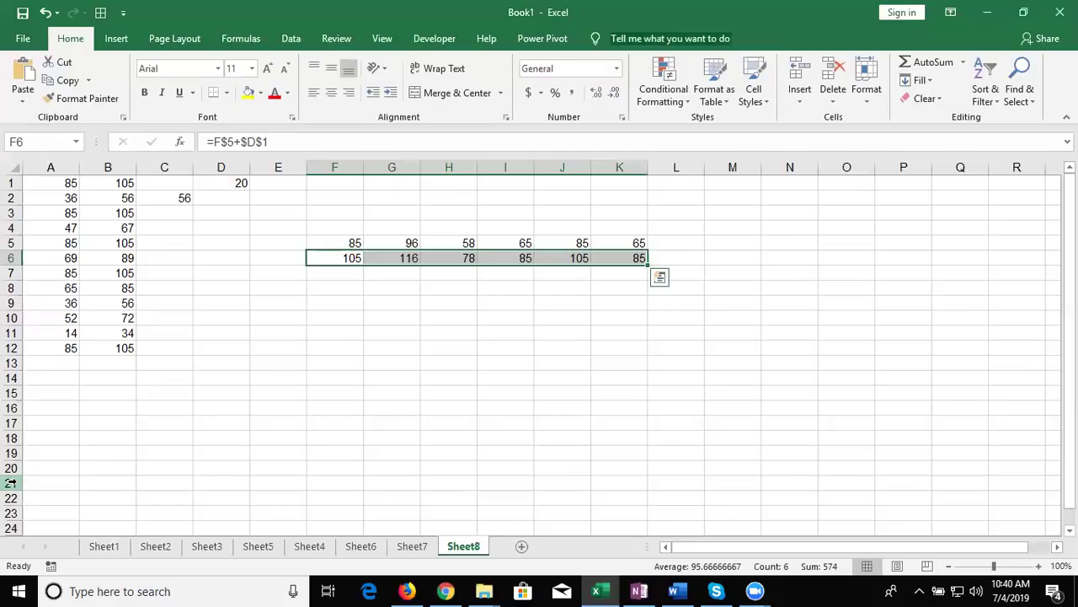
pyautogui.hotkey('shift', 'Down')
pyautogui.hotkey('shift', 'Down')
pyautogui.hotkey('ctrl', 'd')
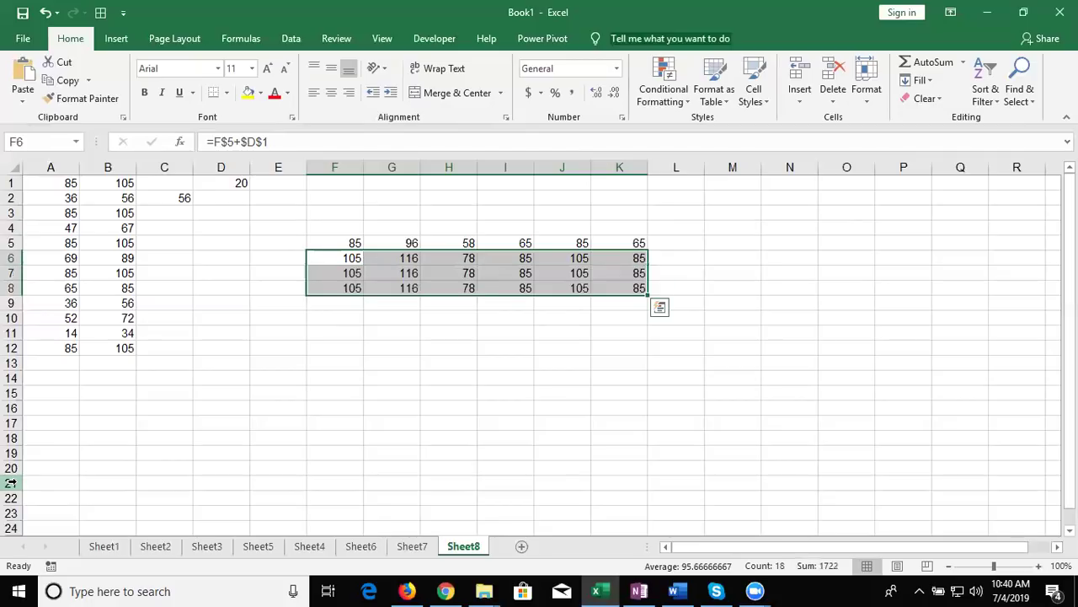
# - Step through the filled cells in columns F to J, checking the copied formulas
pyautogui.press('Down')
pyautogui.press('Down')
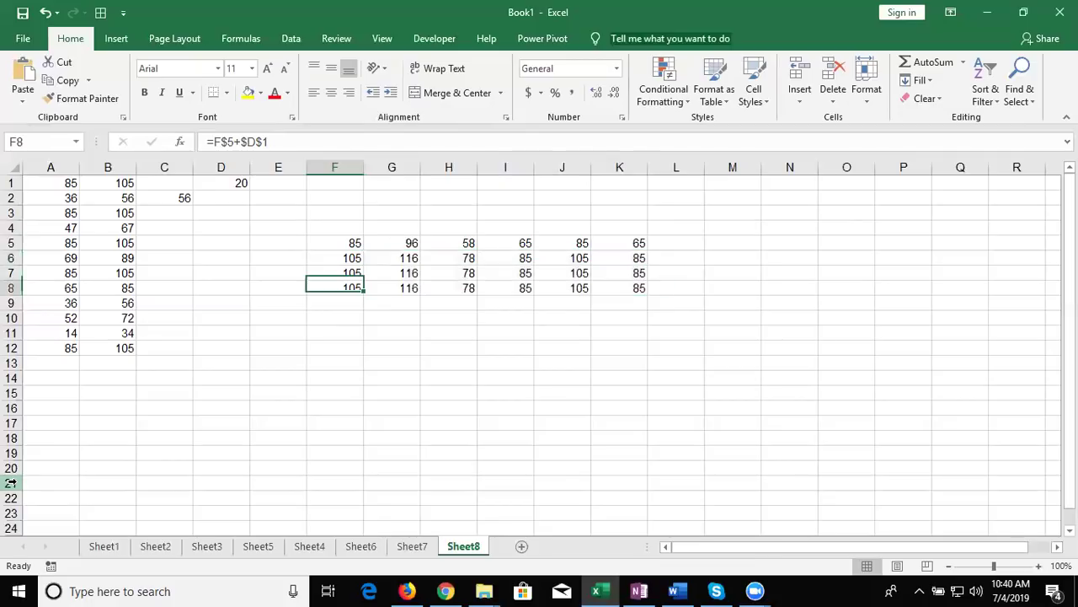
pyautogui.press('Up')
pyautogui.press('Up')
pyautogui.press('Down')
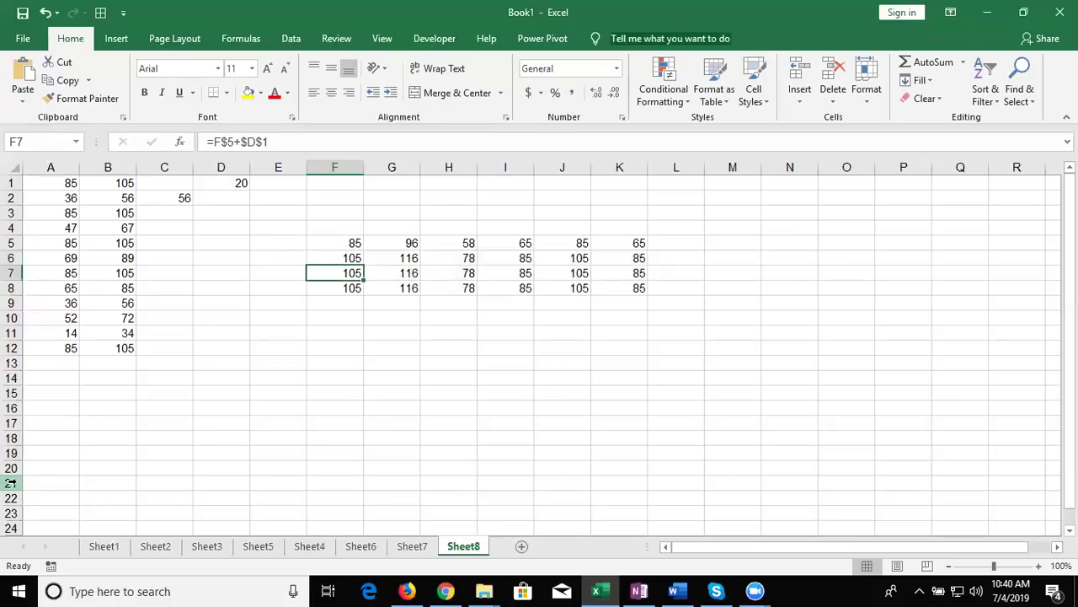
pyautogui.press('Right')
pyautogui.press('Right')
pyautogui.press('Right')
pyautogui.press('Right')
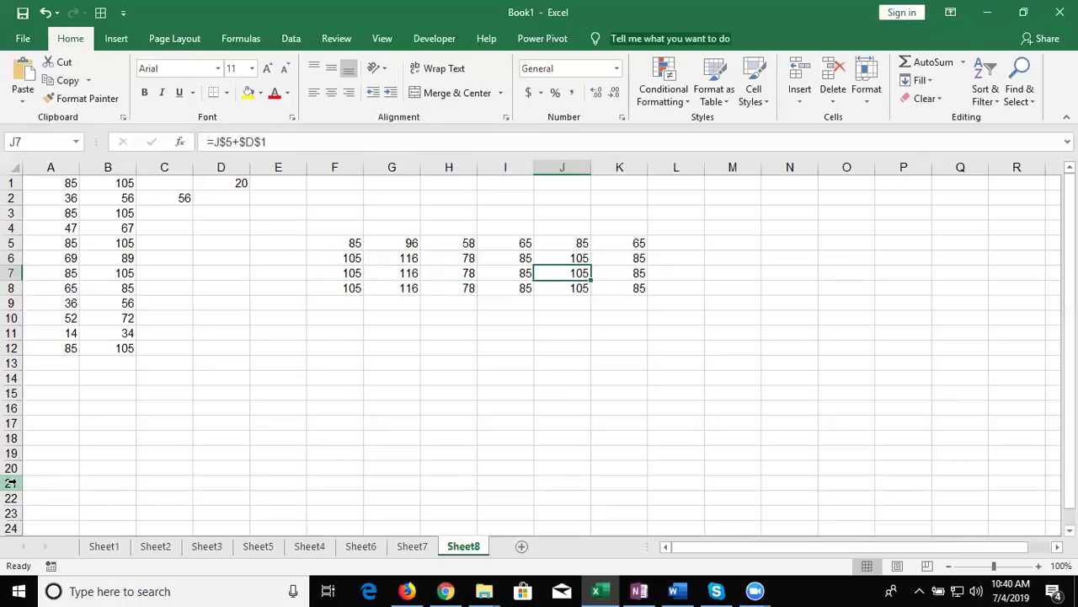
pyautogui.press('Right')
pyautogui.press('Left')
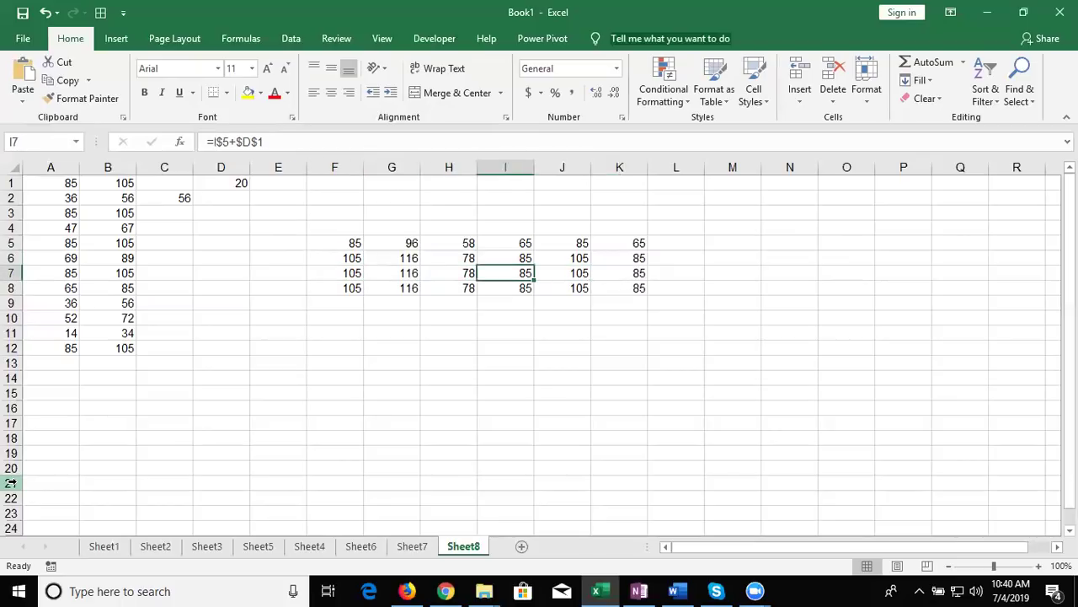
pyautogui.press('Left')
pyautogui.press('Left')
pyautogui.press('Left')
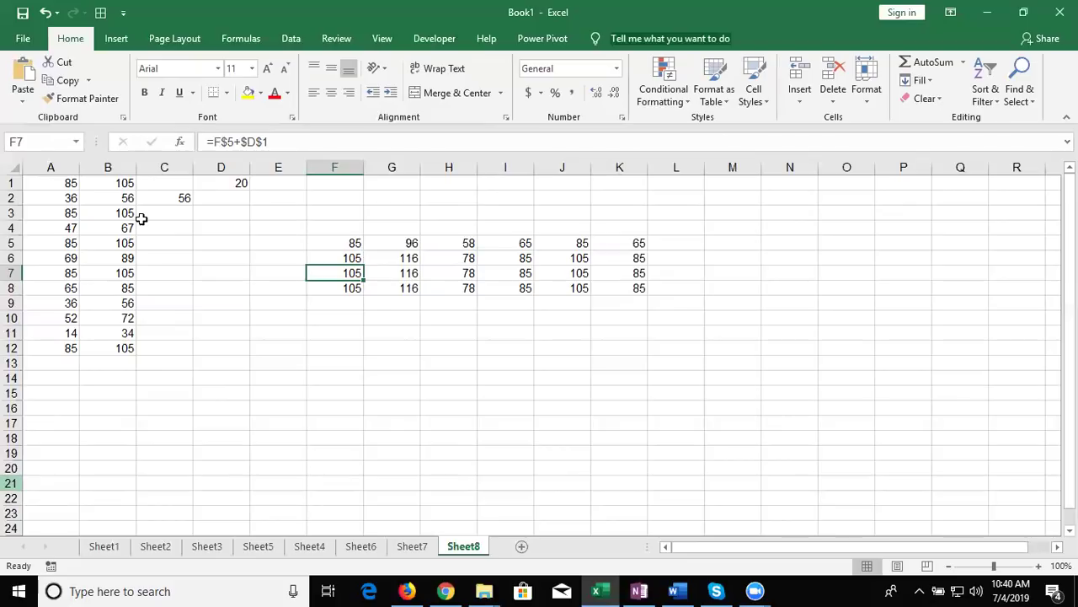
# - View B2's formula in the cell and confirm it unchanged
pyautogui.doubleClick(126, 199)
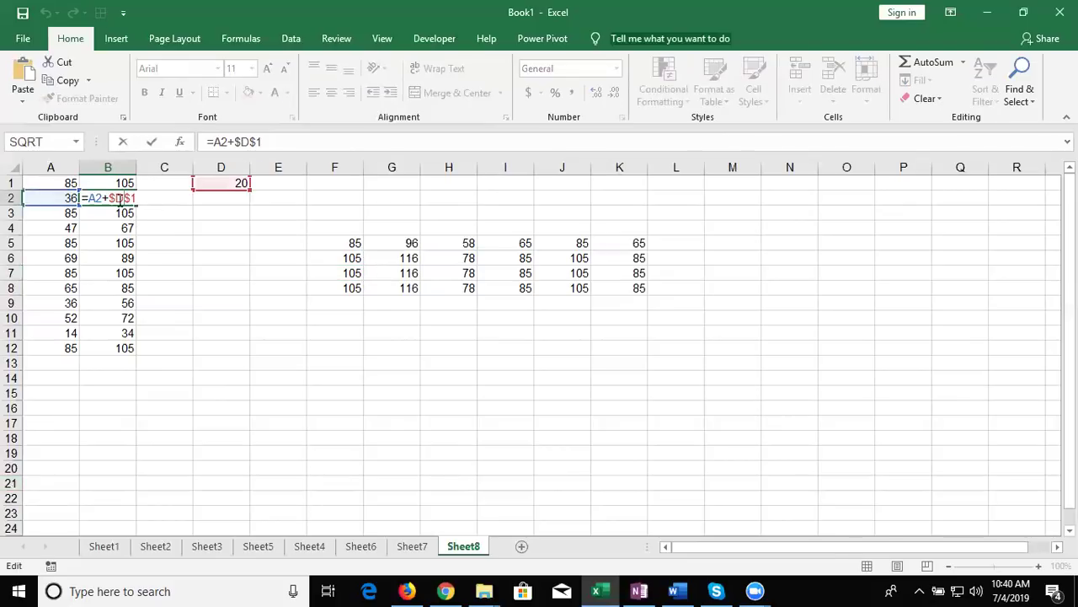
pyautogui.click(118, 197)
pyautogui.hotkey('ctrl', 'Return')
# - Enter the value 20 in cell G14
pyautogui.click(381, 373)
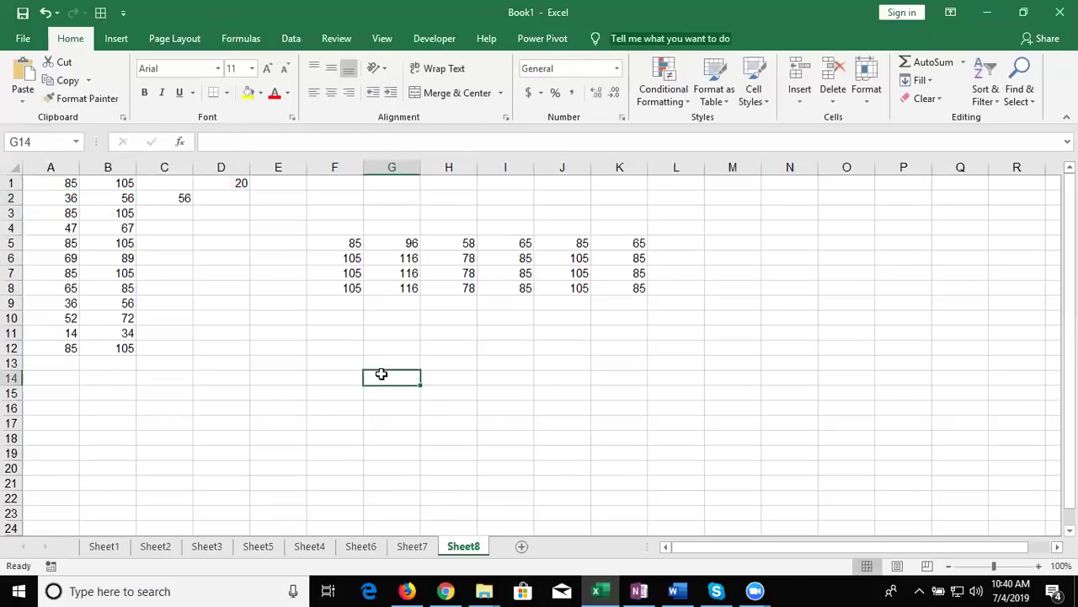
pyautogui.write('20')
pyautogui.press('Return')
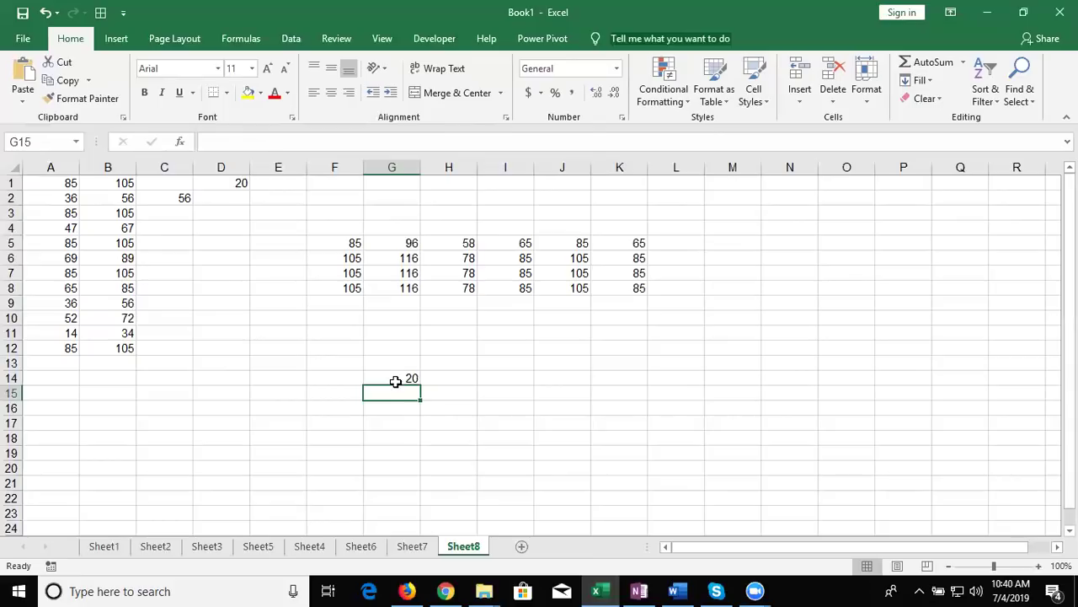
# - Drag G14's fill handle along row 14, then pull it back without filling
pyautogui.click(397, 380)
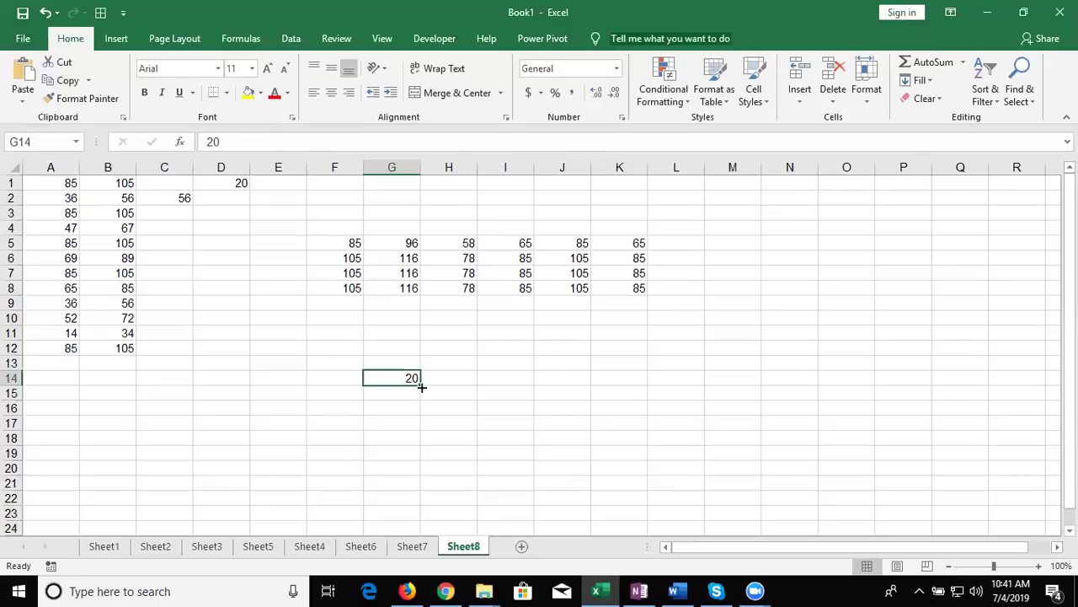
pyautogui.moveTo(421, 385)
pyautogui.mouseDown()
pyautogui.moveTo(422, 427)
pyautogui.moveTo(412, 340)
pyautogui.moveTo(362, 379)
pyautogui.mouseUp()
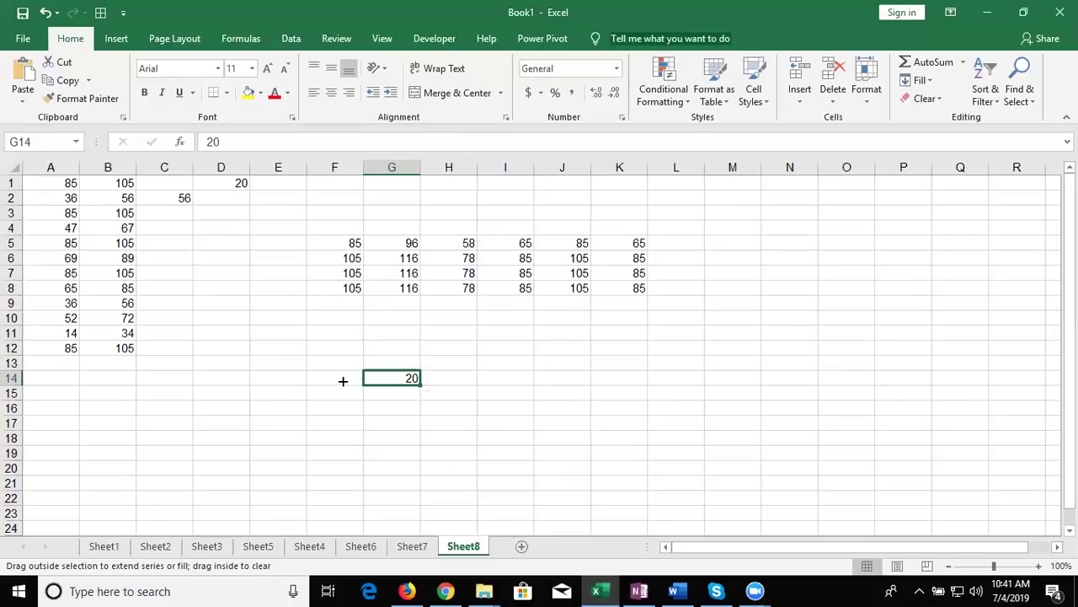
pyautogui.moveTo(343, 381)
pyautogui.mouseDown()
pyautogui.moveTo(470, 395)
pyautogui.moveTo(419, 392)
pyautogui.moveTo(410, 323)
pyautogui.moveTo(399, 443)
pyautogui.moveTo(393, 322)
pyautogui.moveTo(414, 472)
pyautogui.moveTo(413, 378)
pyautogui.moveTo(322, 378)
pyautogui.moveTo(509, 385)
pyautogui.mouseUp()
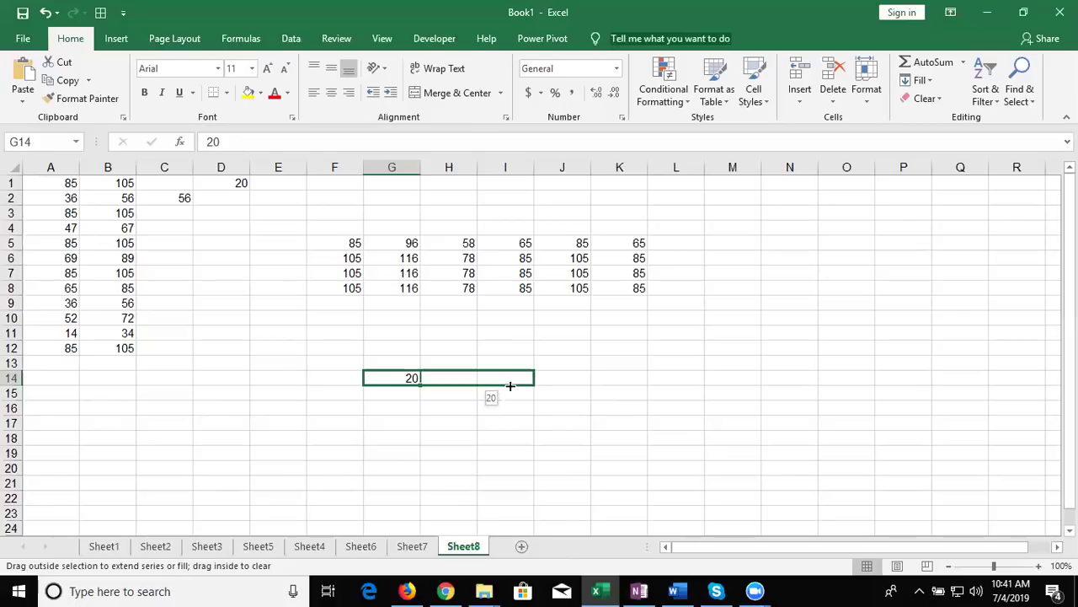
pyautogui.moveTo(509, 385)
pyautogui.mouseDown()
pyautogui.moveTo(317, 390)
pyautogui.moveTo(410, 389)
pyautogui.mouseUp()
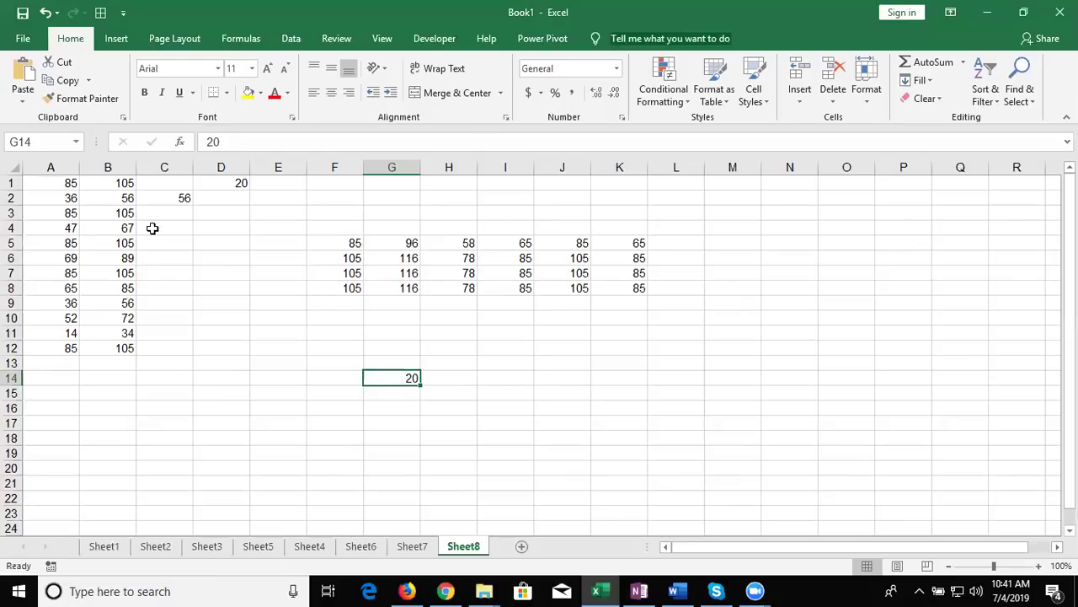
pyautogui.click(397, 257)
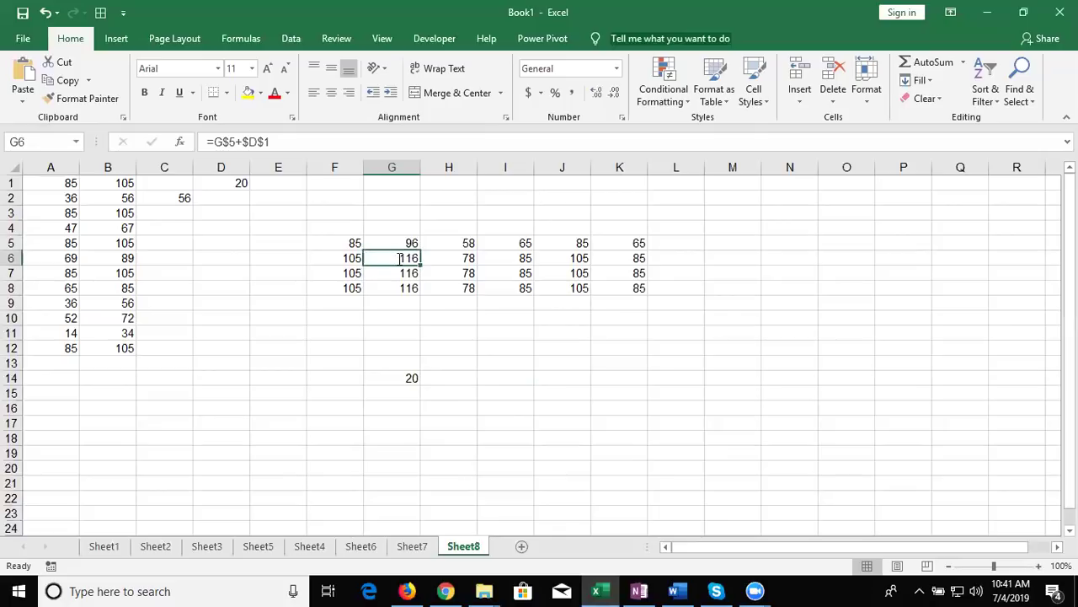
pyautogui.press('F2')
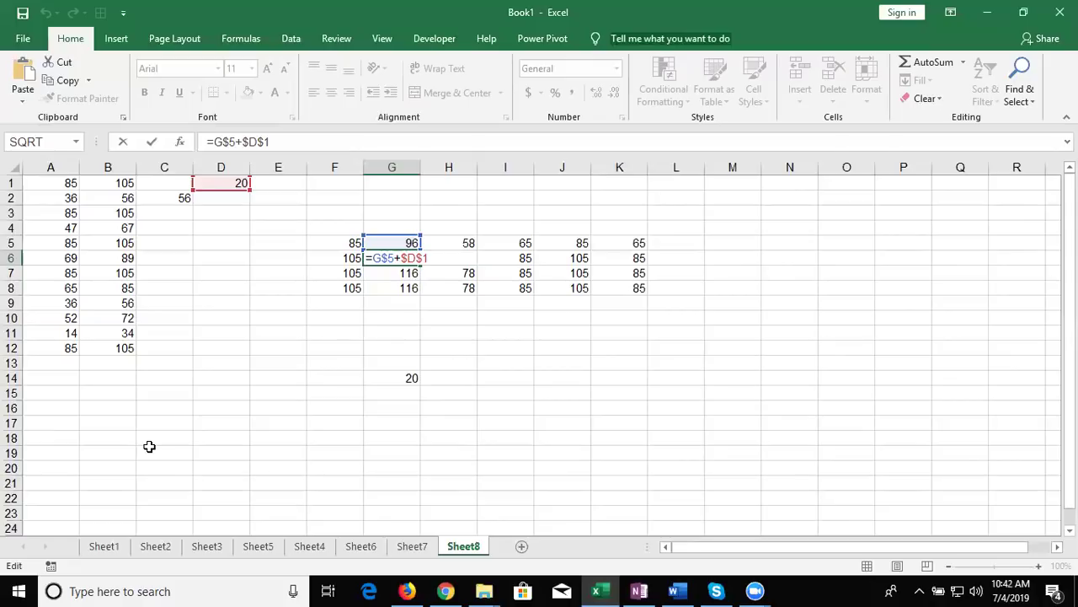
pyautogui.press('Return')
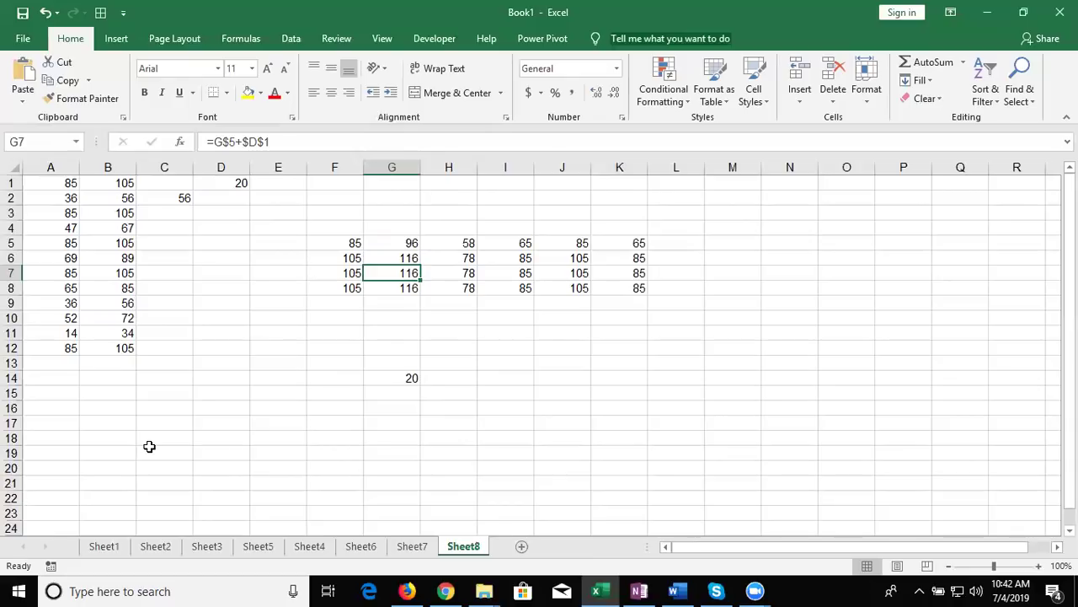
pyautogui.press('Up')
pyautogui.press('Left')
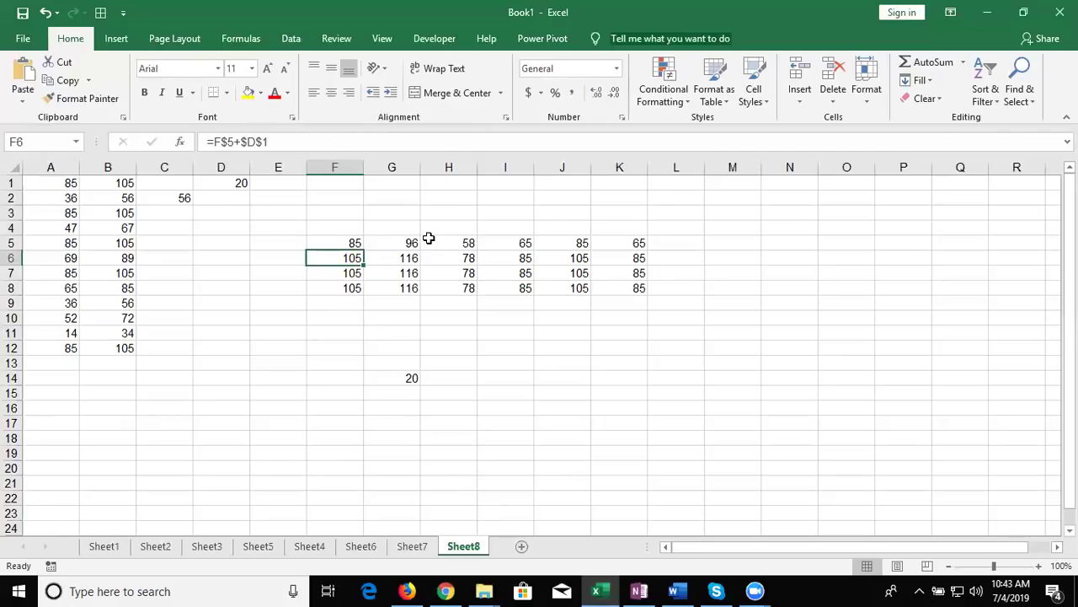
pyautogui.press('Down')
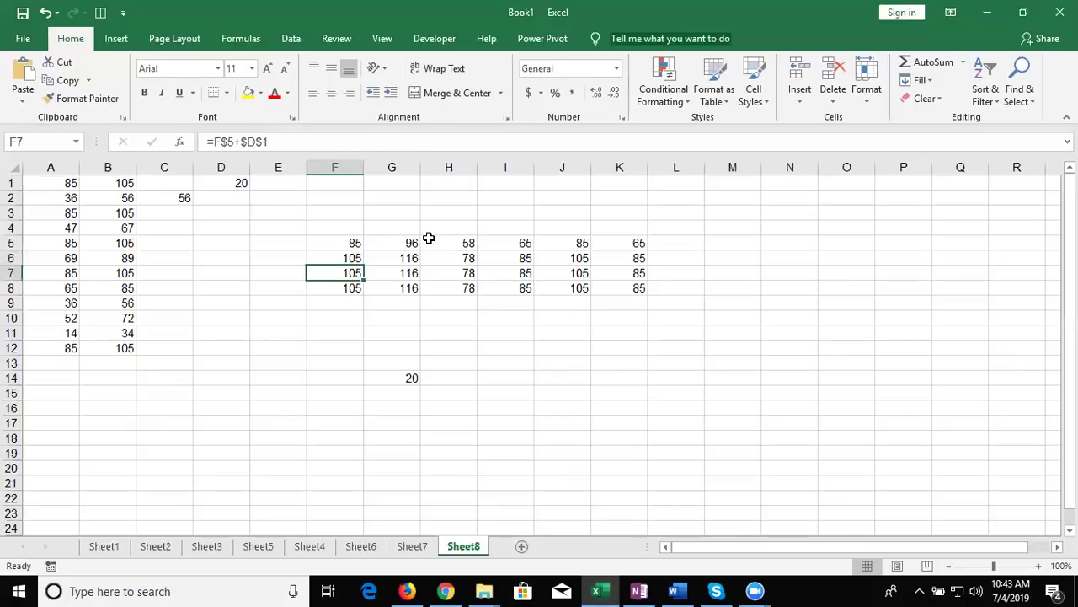
pyautogui.press('Left')
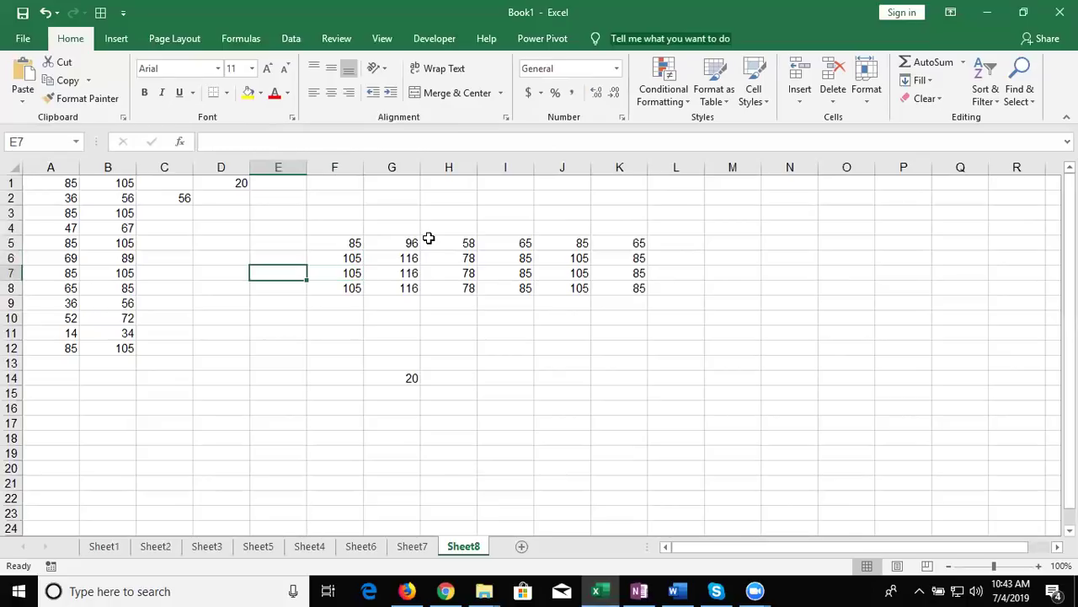
pyautogui.press('Up')
pyautogui.press('Right')
pyautogui.press('Right')
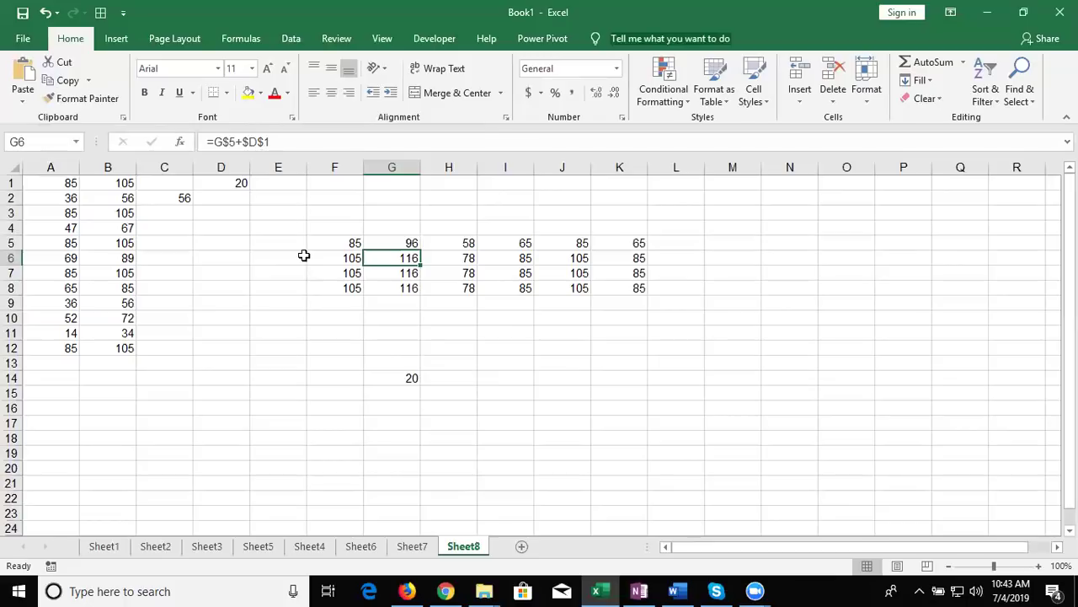
pyautogui.click(332, 257)
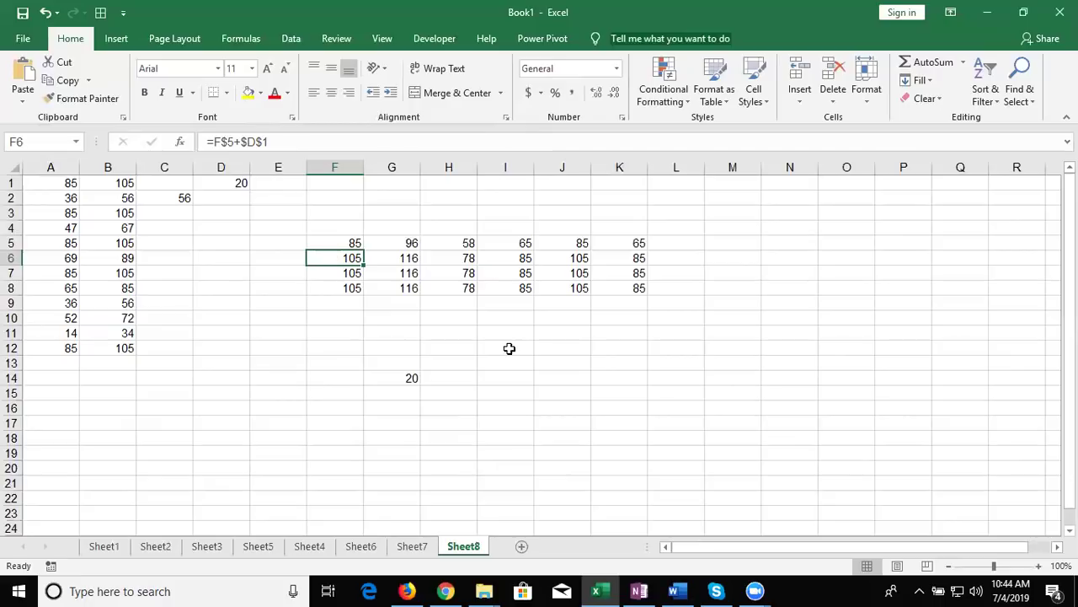
# - Select empty cell M4 and open the Conditional Formatting help pane
pyautogui.click(507, 347)
pyautogui.click(740, 230)
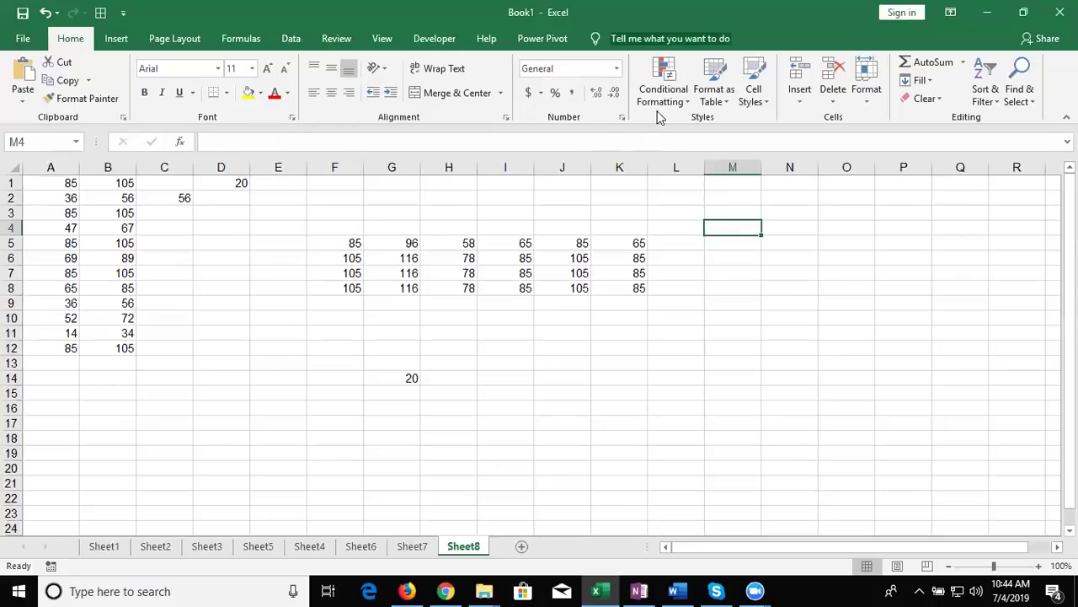
pyautogui.moveTo(664, 82)
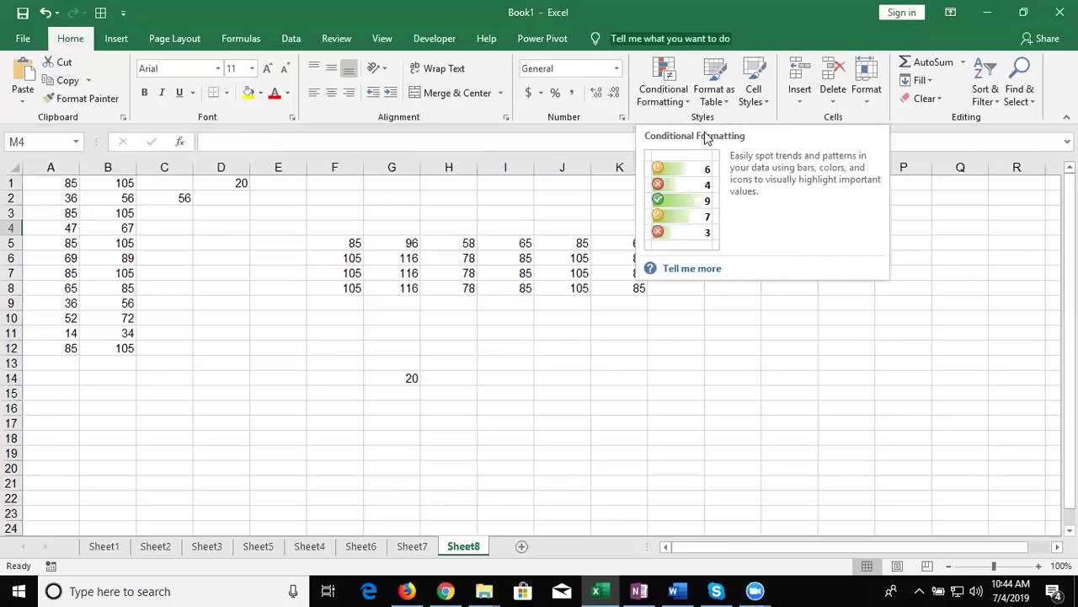
pyautogui.click(707, 275)
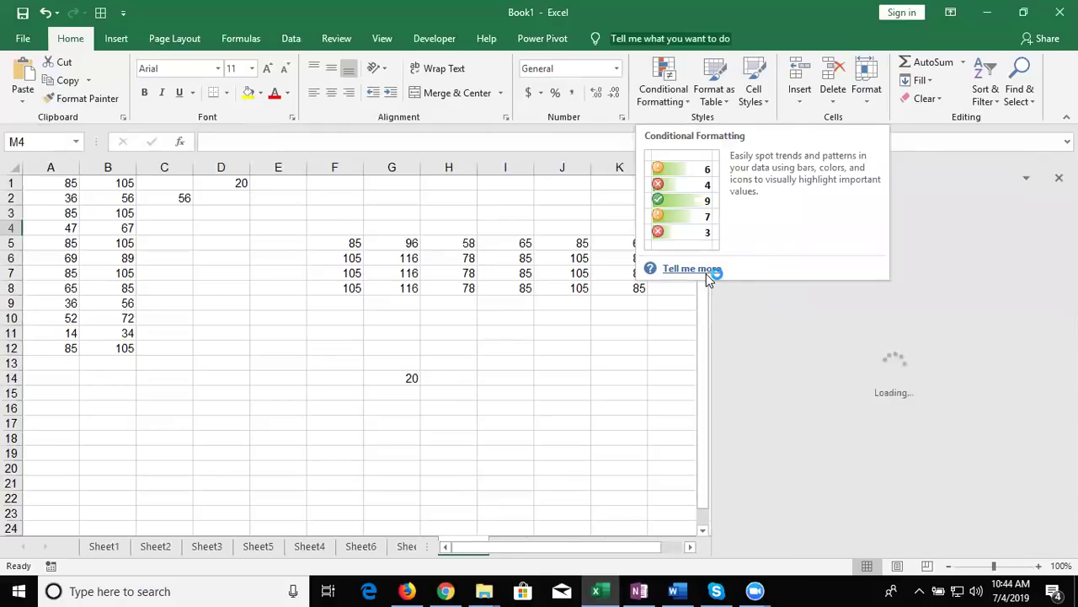
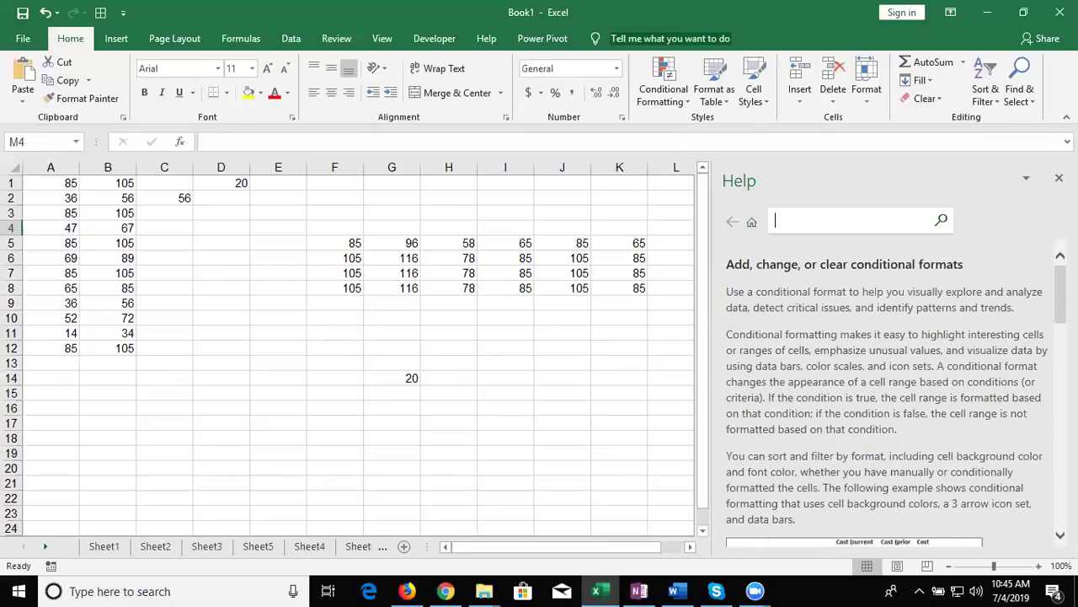
# - Search Help for 'limits', open 'Excel specifications and limits', and browse its limits table
pyautogui.scroll(-5, 885, 396)
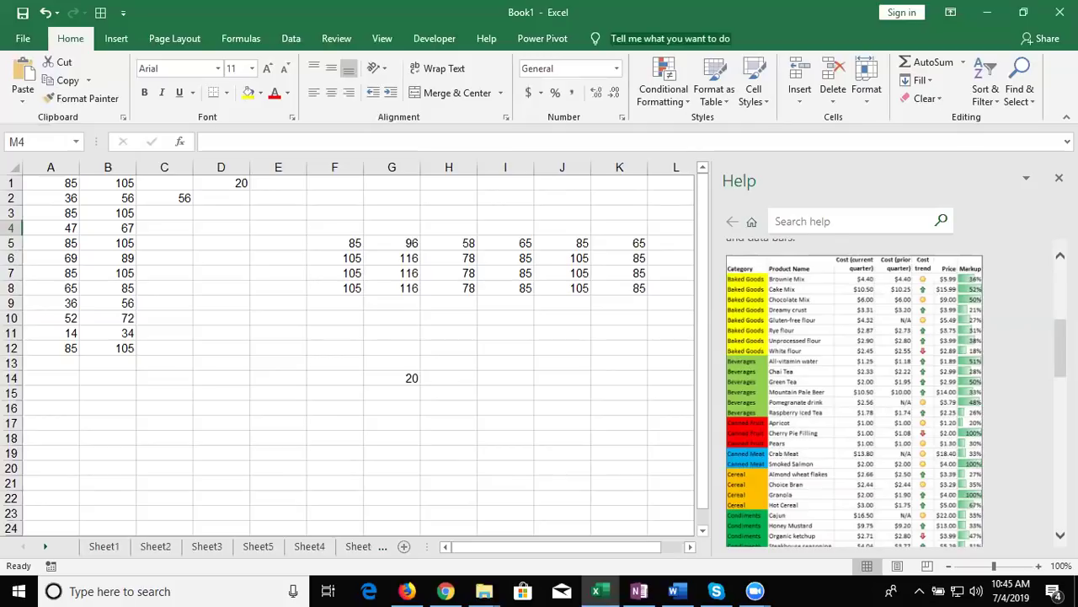
pyautogui.click(819, 225)
pyautogui.write('limits')
pyautogui.press('Return')
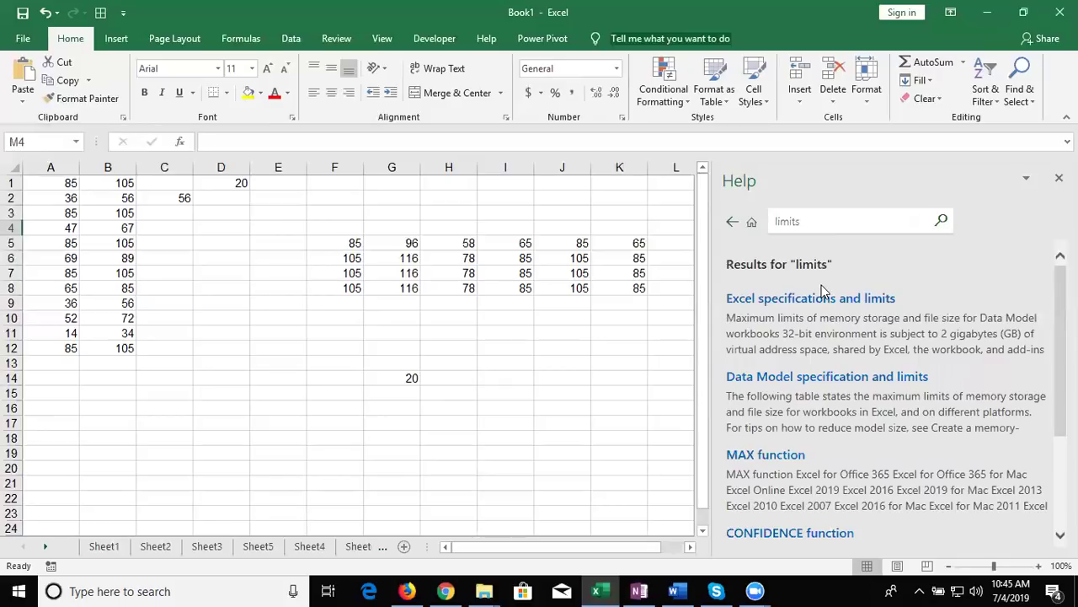
pyautogui.click(822, 298)
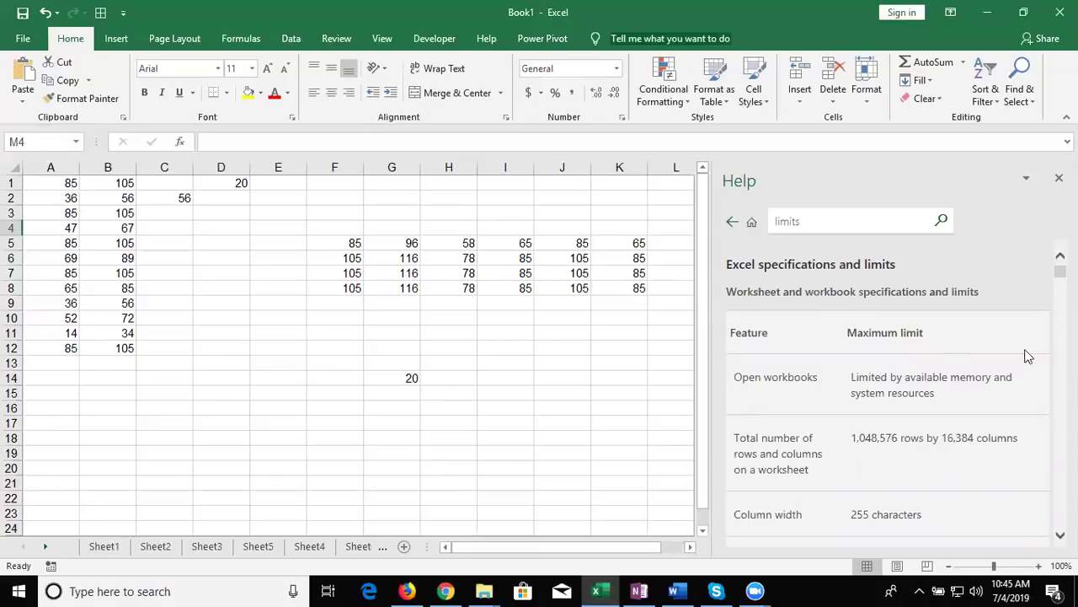
pyautogui.moveTo(1060, 270)
pyautogui.mouseDown()
pyautogui.moveTo(1060, 389)
pyautogui.moveTo(1060, 269)
pyautogui.mouseUp()
# - Search Help for 'sortcut', open 'Keyboard shortcuts in Excel', and scroll to its frequently used shortcuts
pyautogui.click(768, 221)
pyautogui.write('sort')
pyautogui.write('cut')
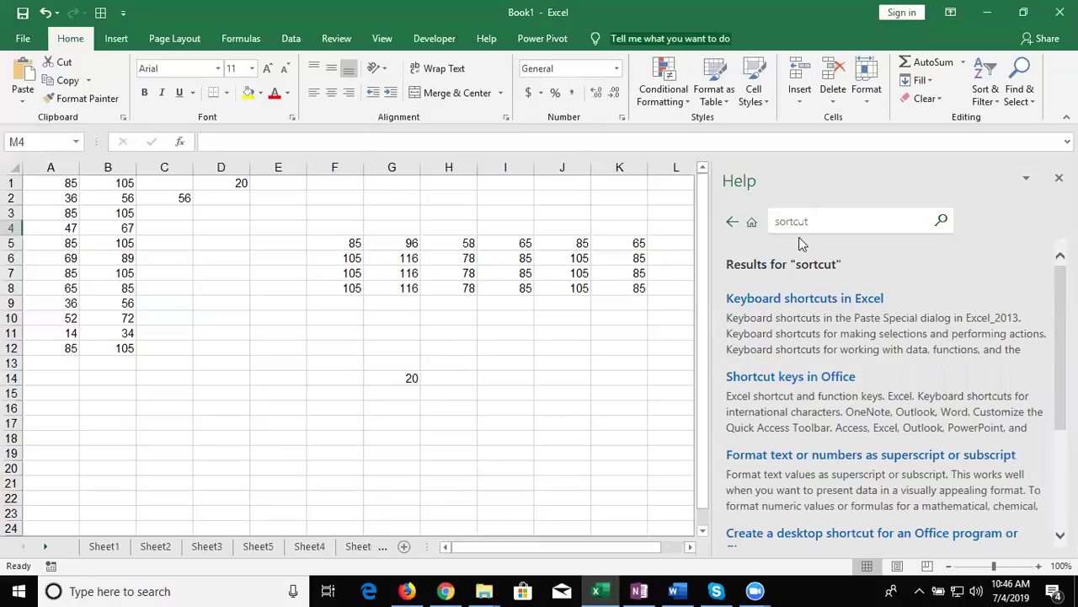
pyautogui.click(800, 308)
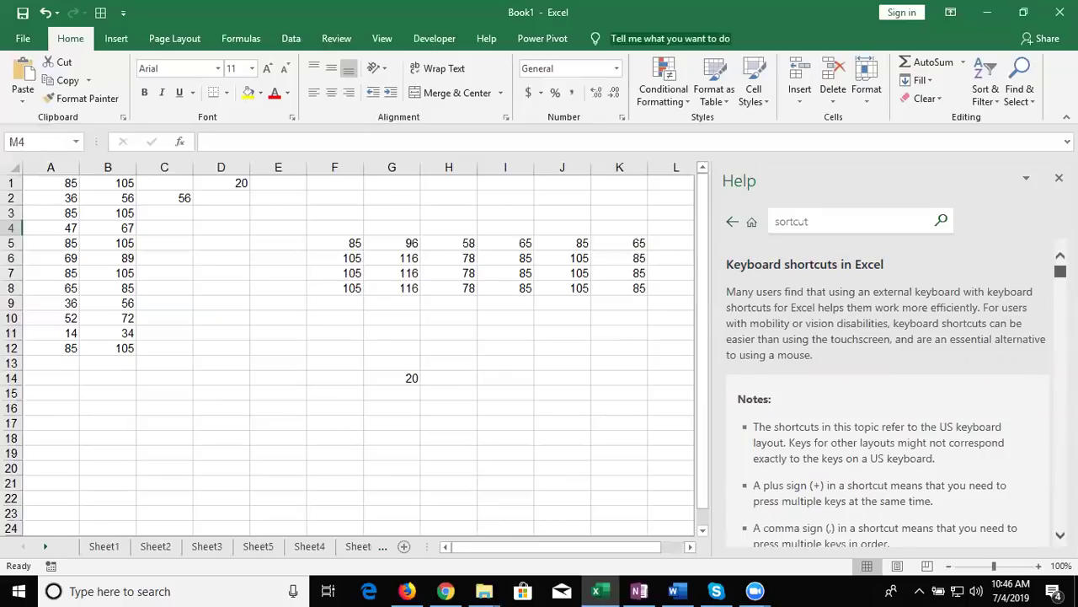
pyautogui.scroll(-10, 884, 379)
pyautogui.scroll(-2, 884, 379)
pyautogui.scroll(5, 885, 388)
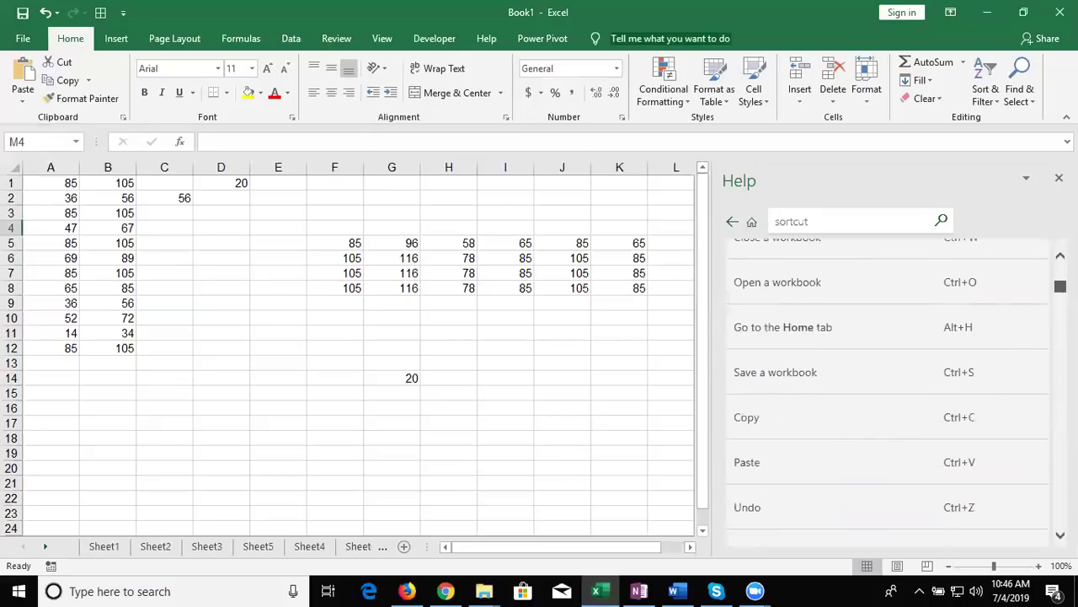
pyautogui.scroll(3, 884, 388)
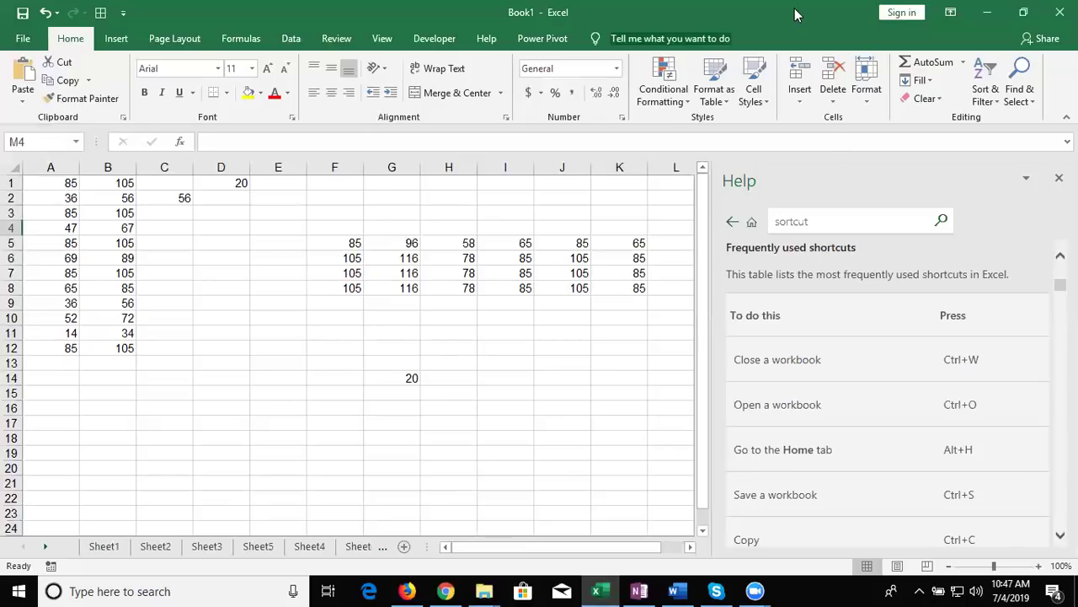
# - Open File > New and scroll through templates such as Blank workbook, Monthly company budget and Blue invoice
pyautogui.hotkey('alt', 'f')
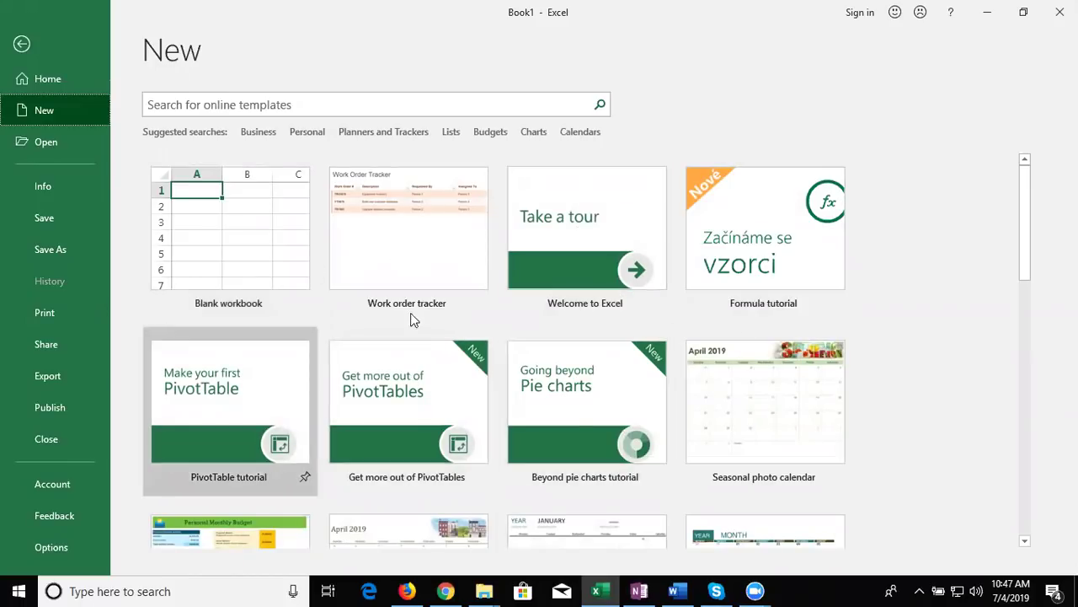
pyautogui.moveTo(1025, 219)
pyautogui.moveTo(1027, 221); pyautogui.dragTo(1037, 390)
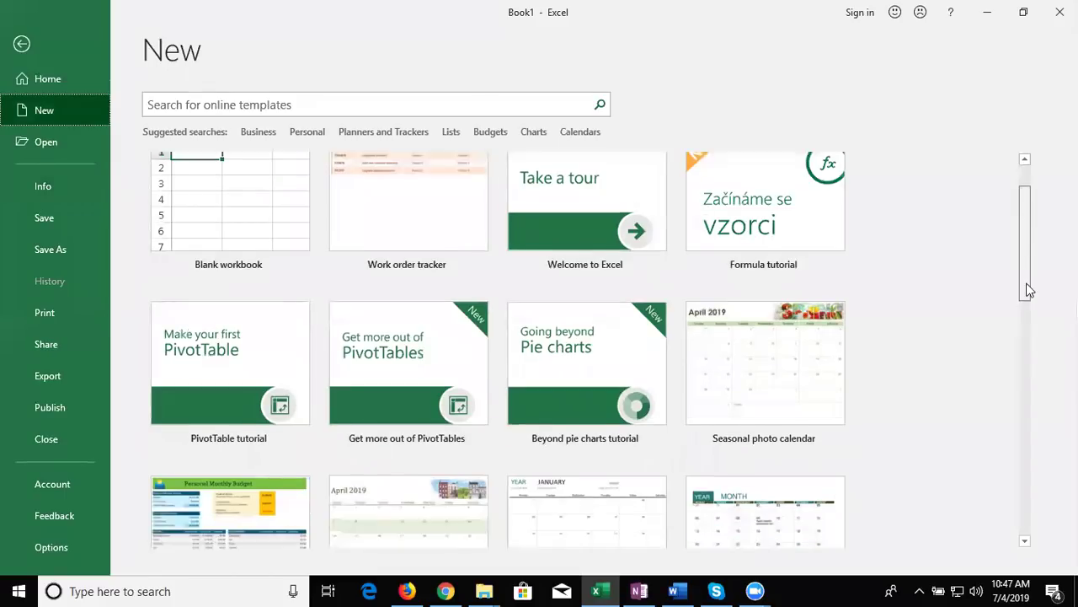
pyautogui.scroll(-5, 1039, 421)
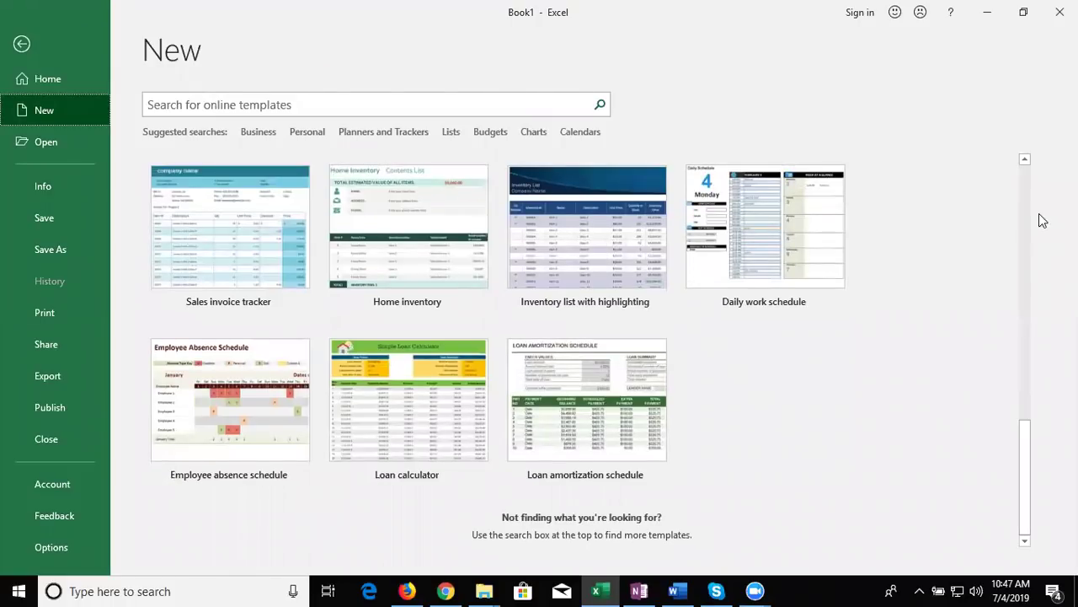
pyautogui.click(1027, 162)
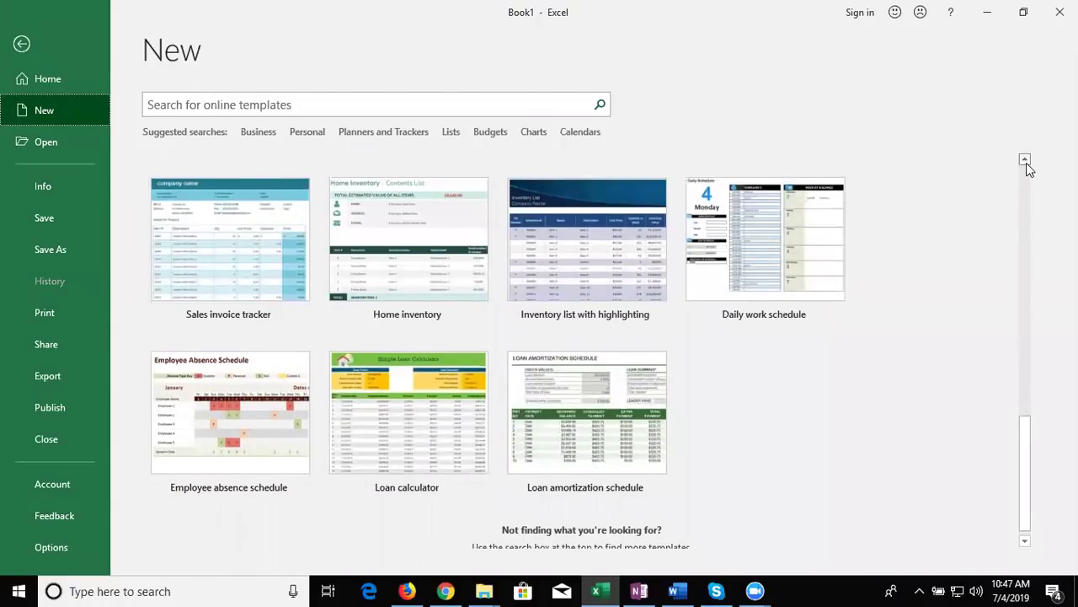
pyautogui.scroll(1, 1026, 164)
pyautogui.scroll(3, 1026, 167)
pyautogui.scroll(1, 1026, 169)
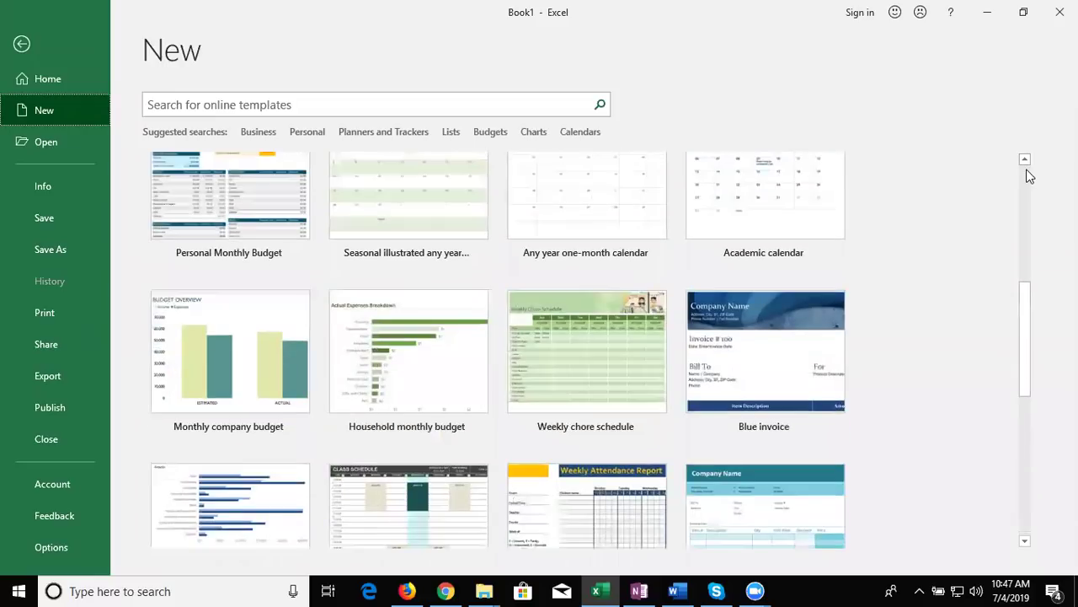
pyautogui.scroll(4, 1028, 172)
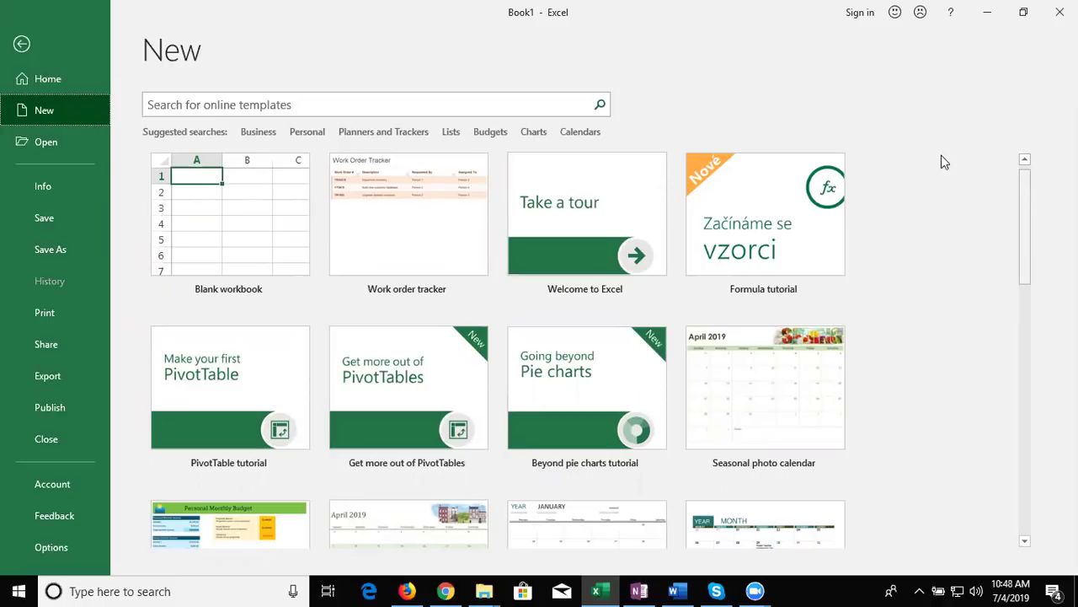
# - Show the Personal category of templates on Excel's New page
pyautogui.click(308, 132)
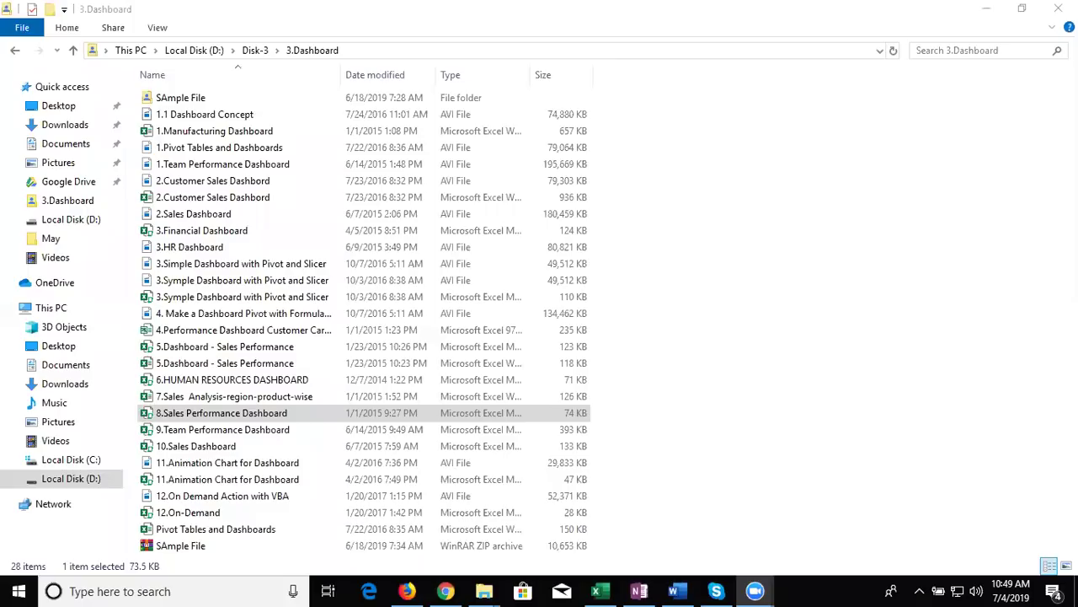
# - Bring Excel forward, then minimize its window to reveal the desktop
pyautogui.click(988, 12)
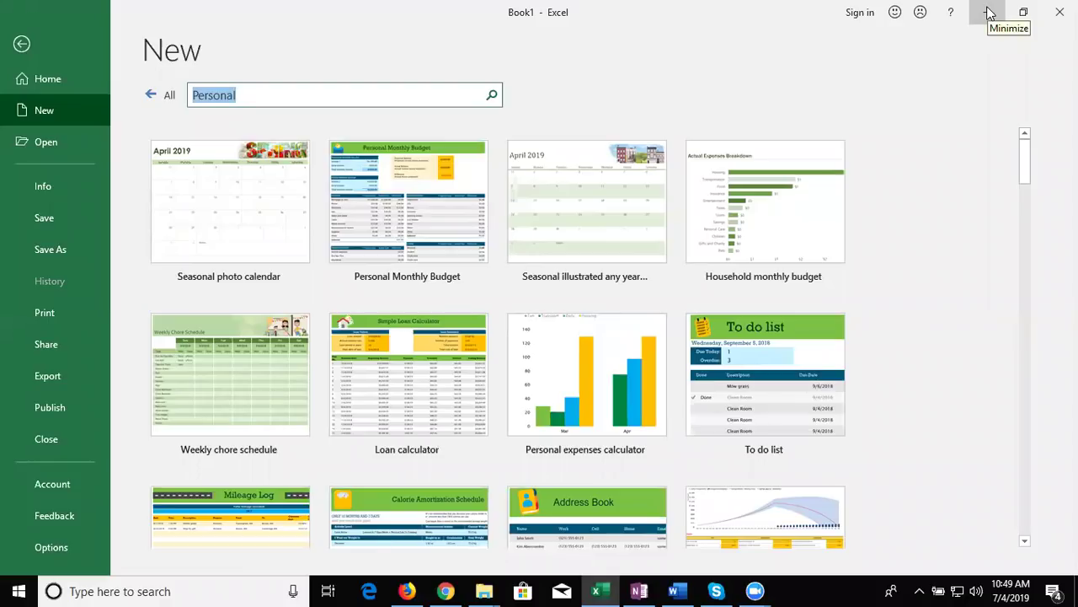
pyautogui.click(990, 13)
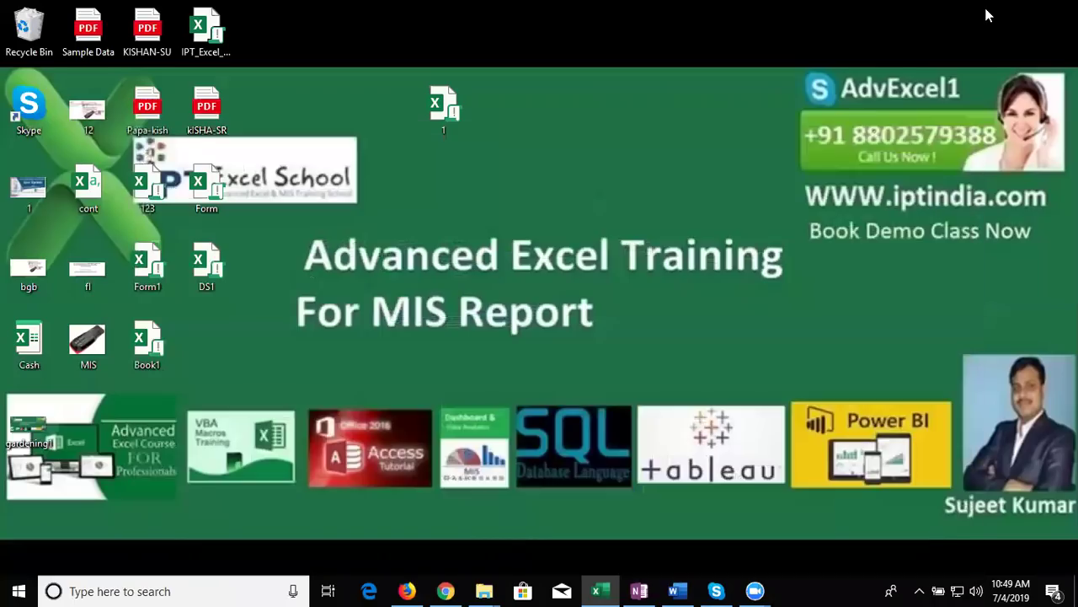